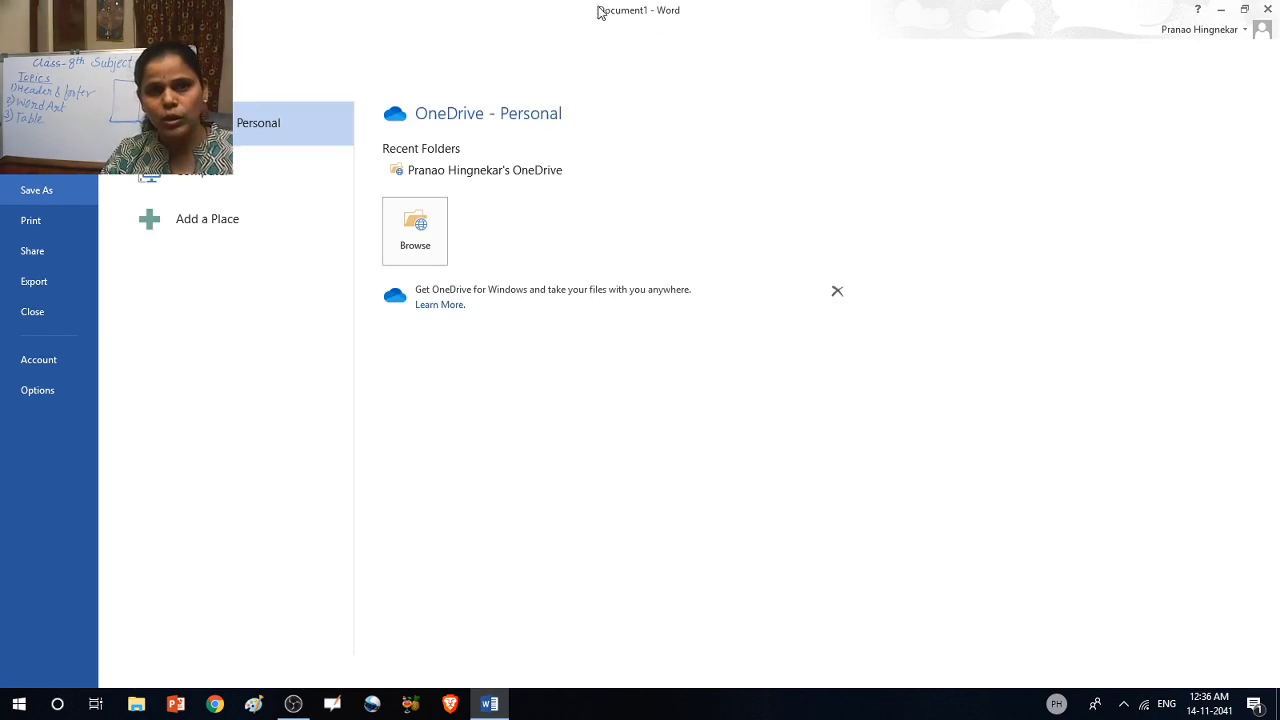
Step: Save the document to the Desktop folder on the computer under the file name Test
{"action": "left_click", "coordinate": [294, 176]}
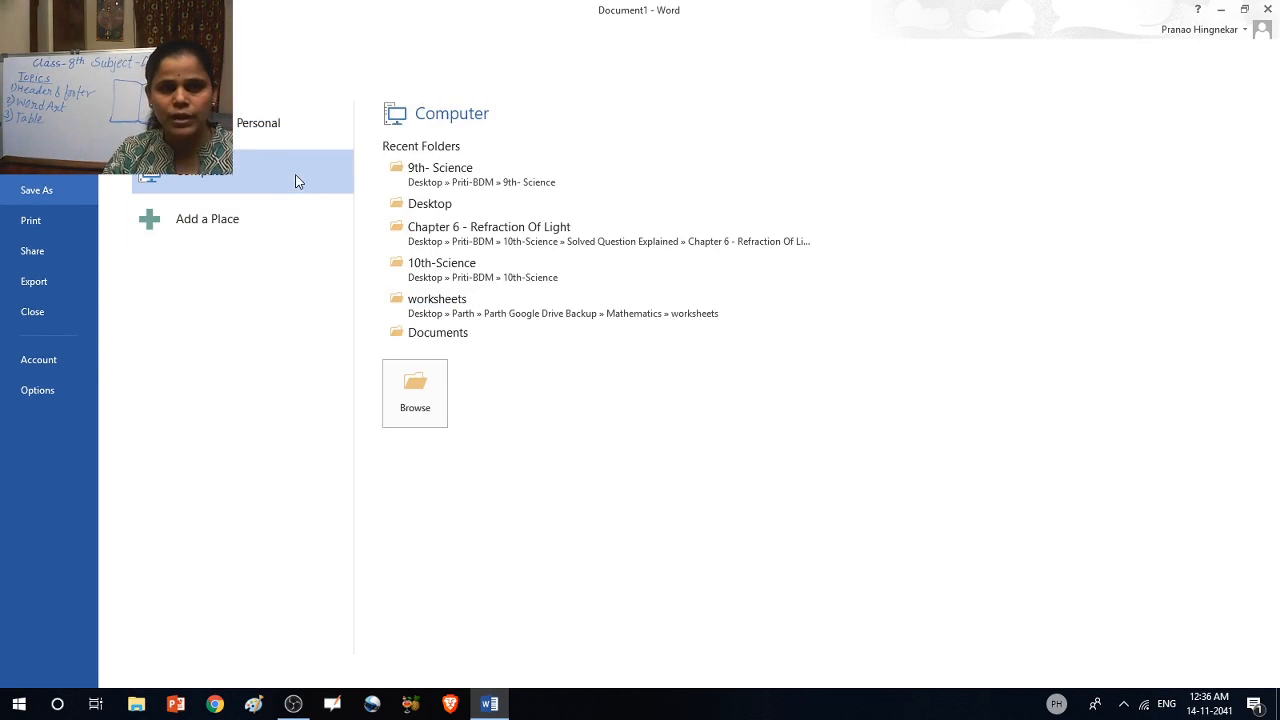
{"action": "left_click", "coordinate": [427, 204]}
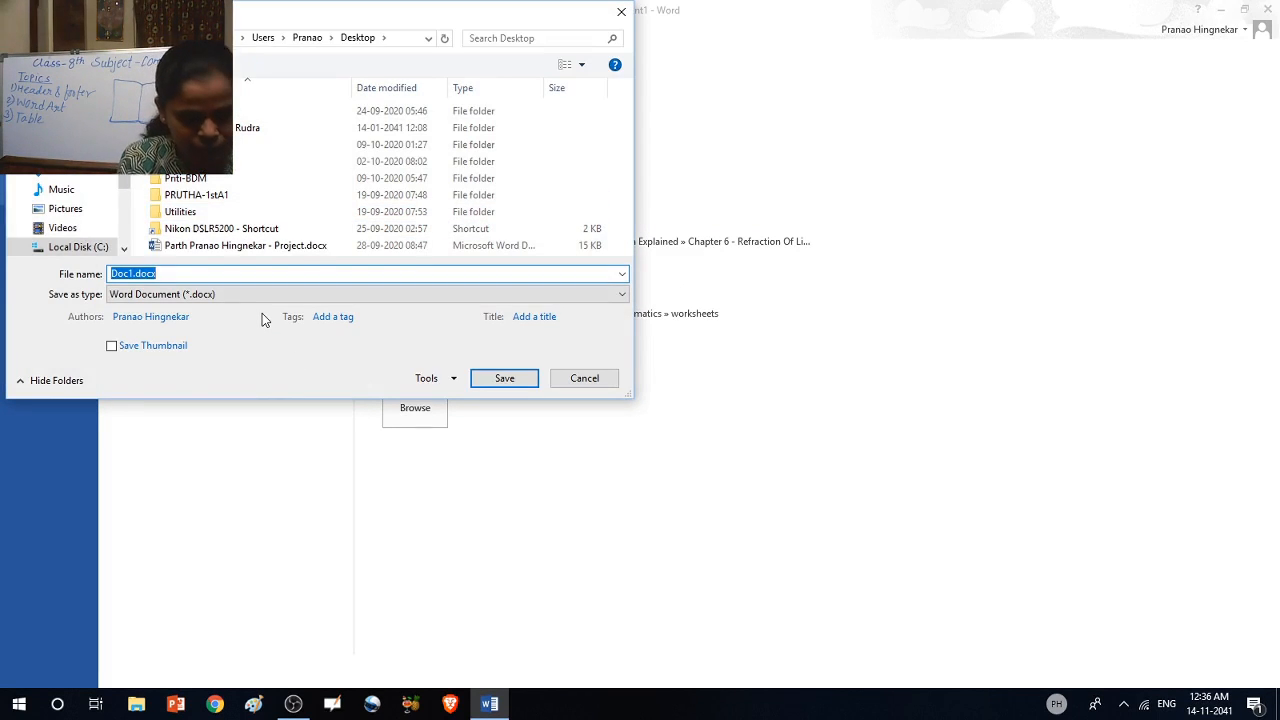
{"action": "type", "text": "Test"}
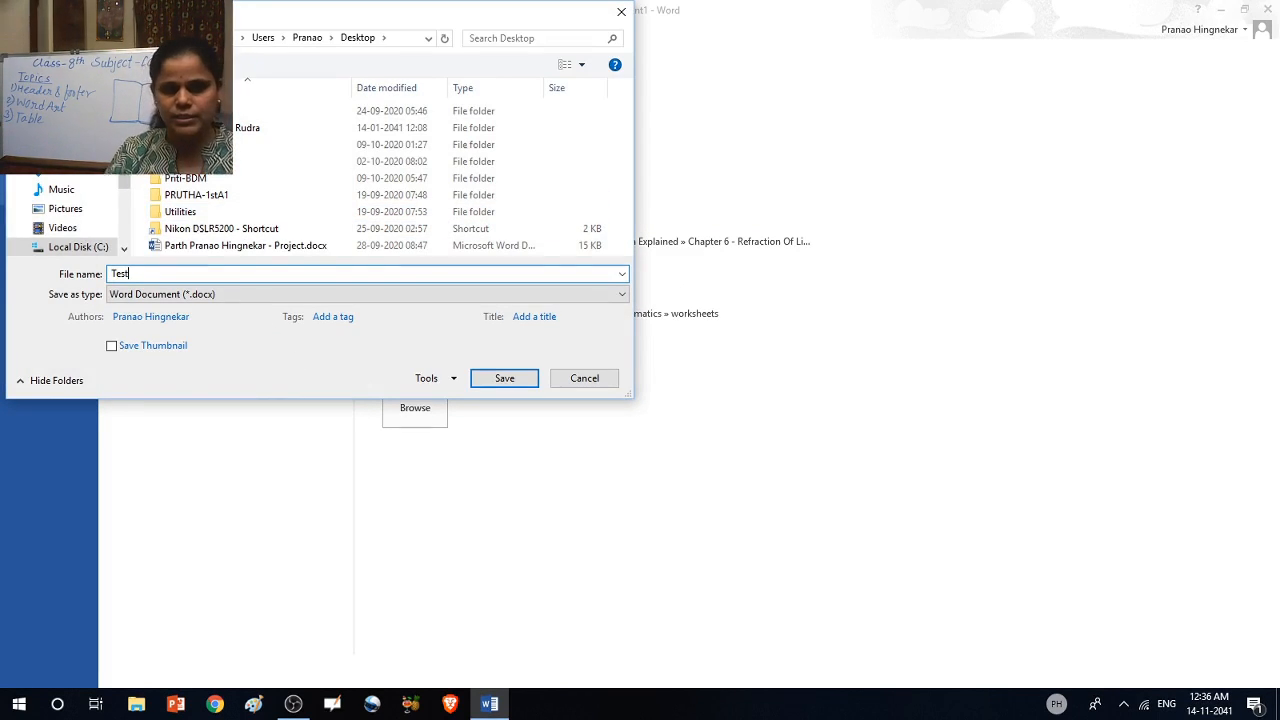
{"action": "left_click", "coordinate": [500, 378]}
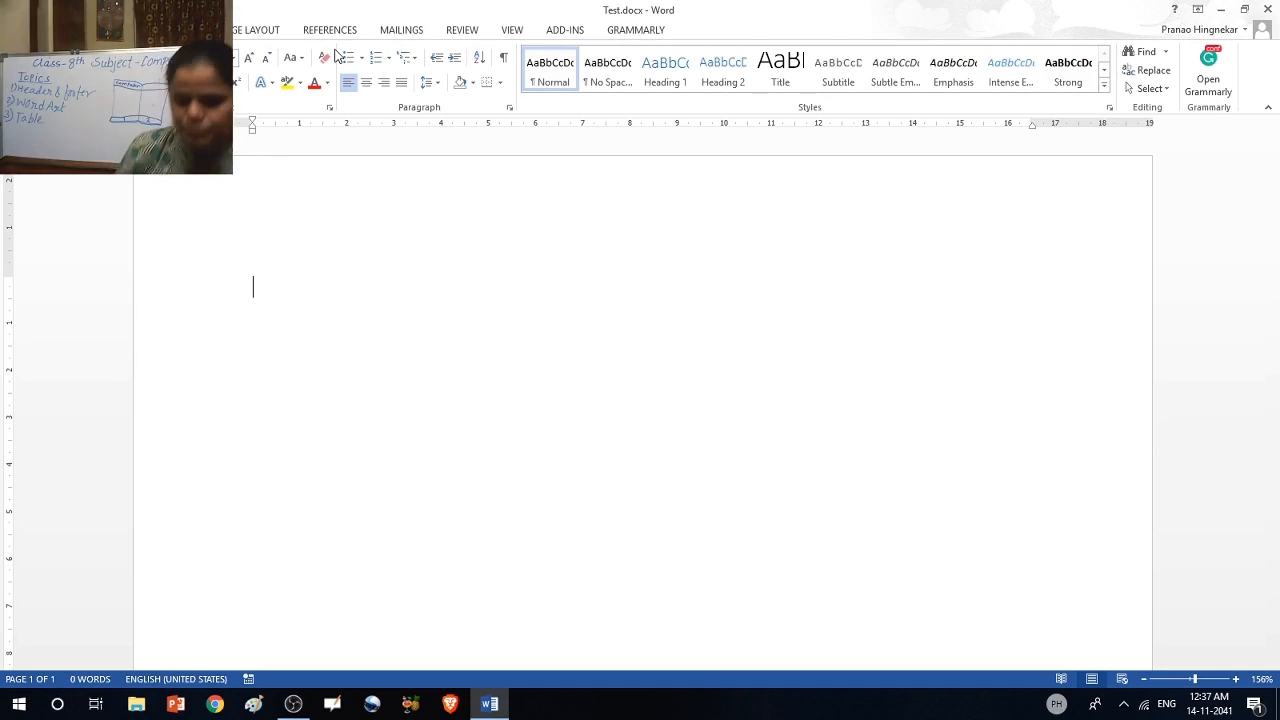
Step: Enter the heading "Computer and It's Devices" on the first line of the blank page
{"action": "left_click", "coordinate": [410, 300]}
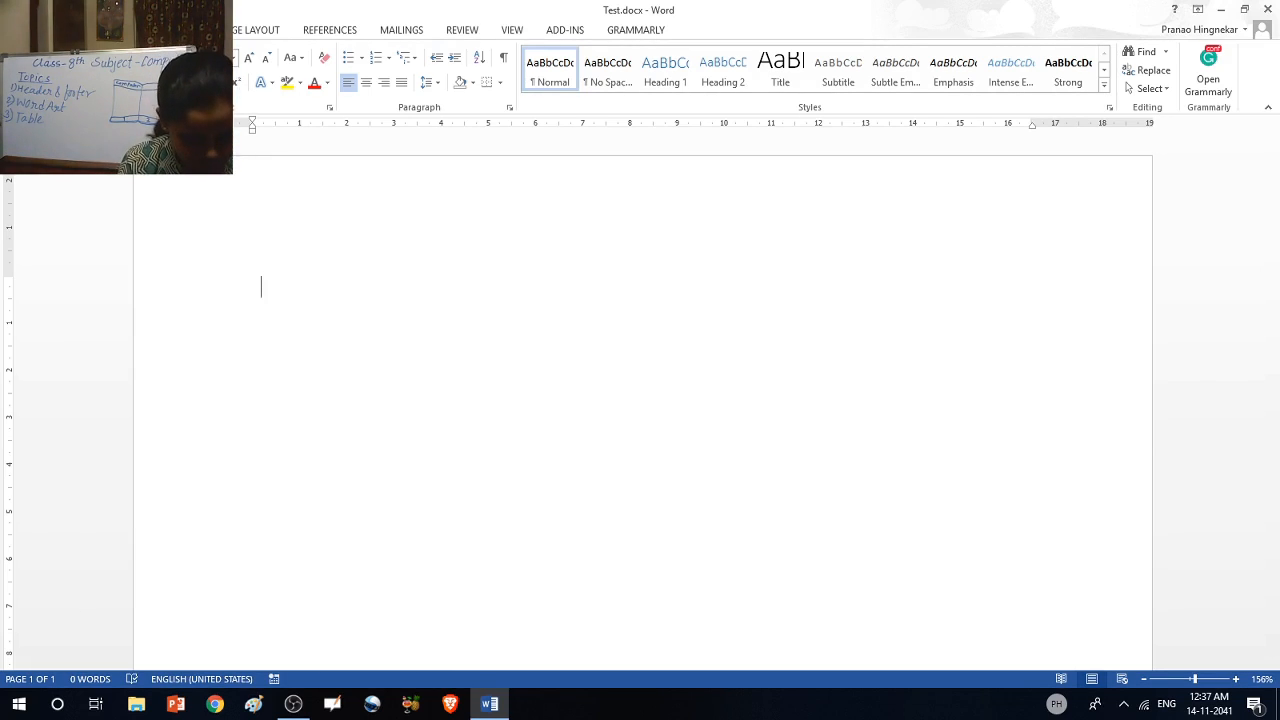
{"action": "type", "text": "Compu"}
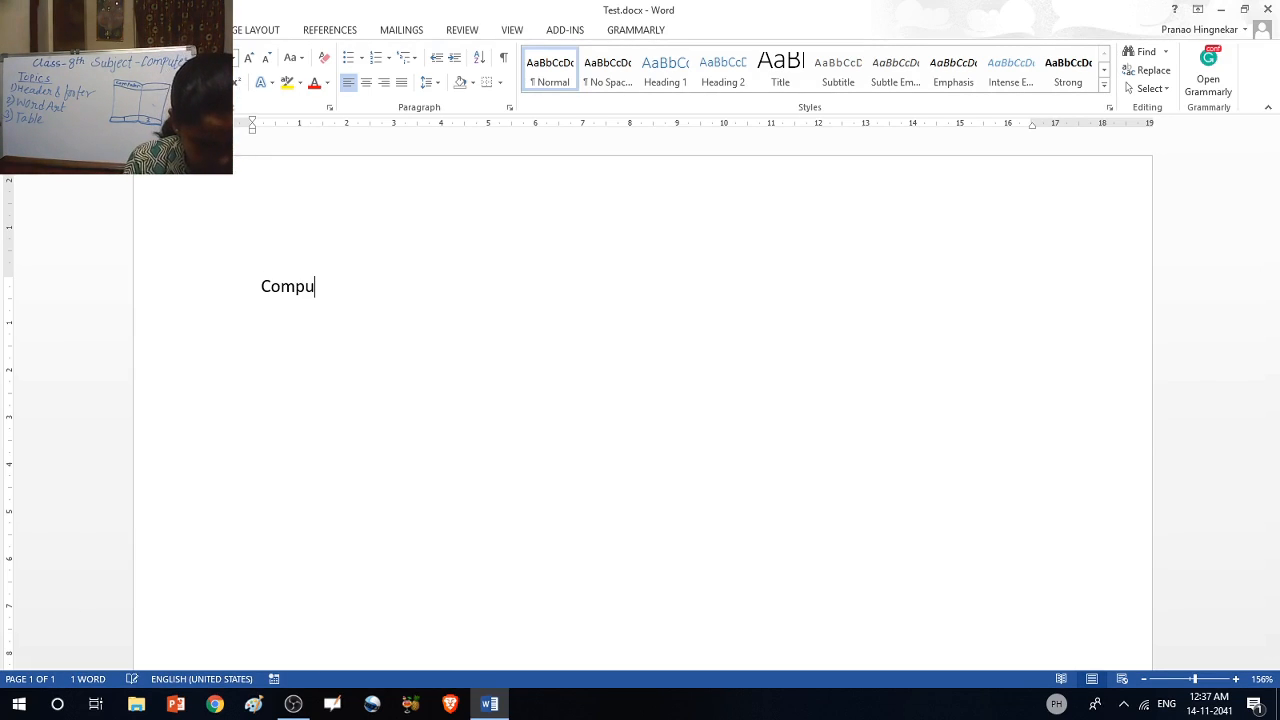
{"action": "type", "text": "ter an"}
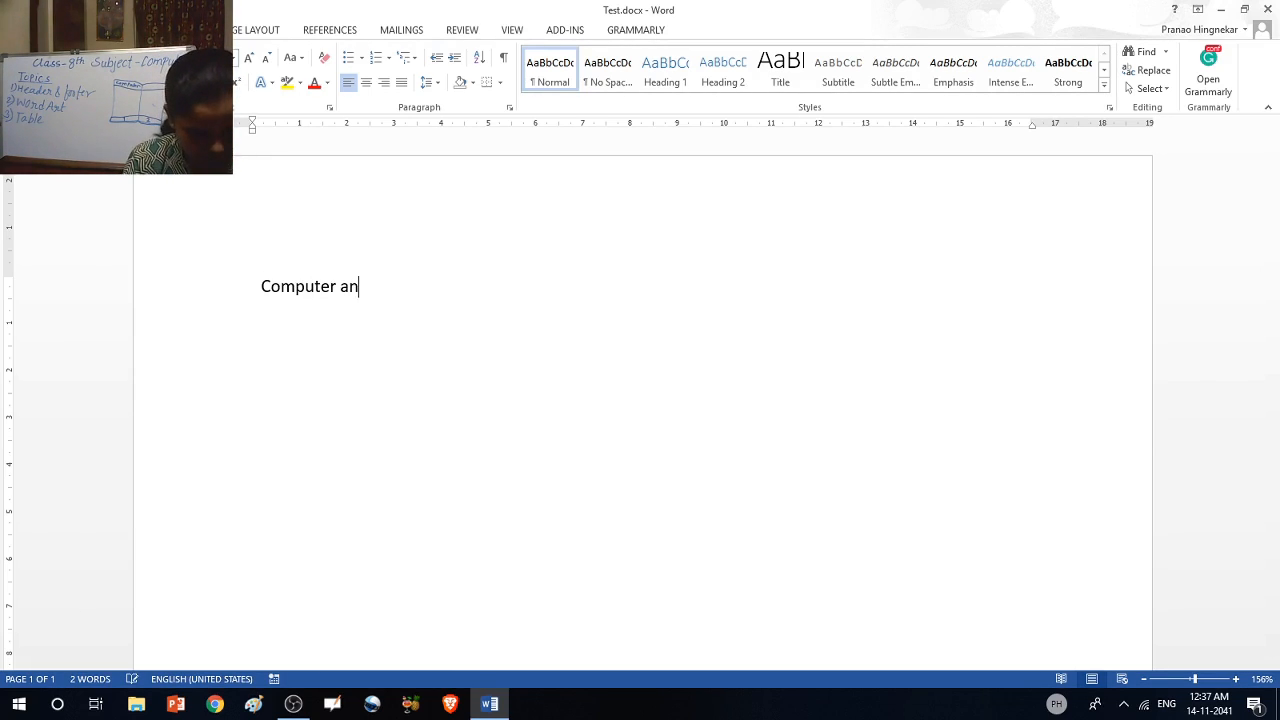
{"action": "type", "text": "d It"}
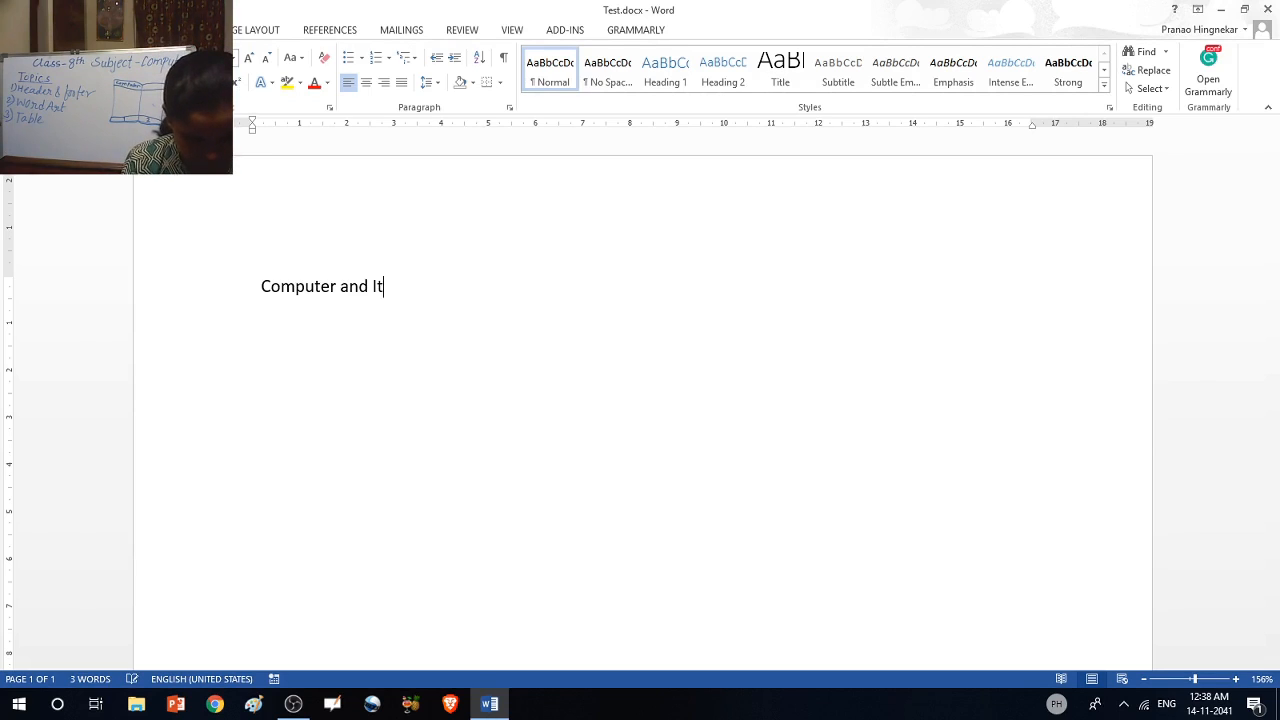
{"action": "type", "text": "'s De"}
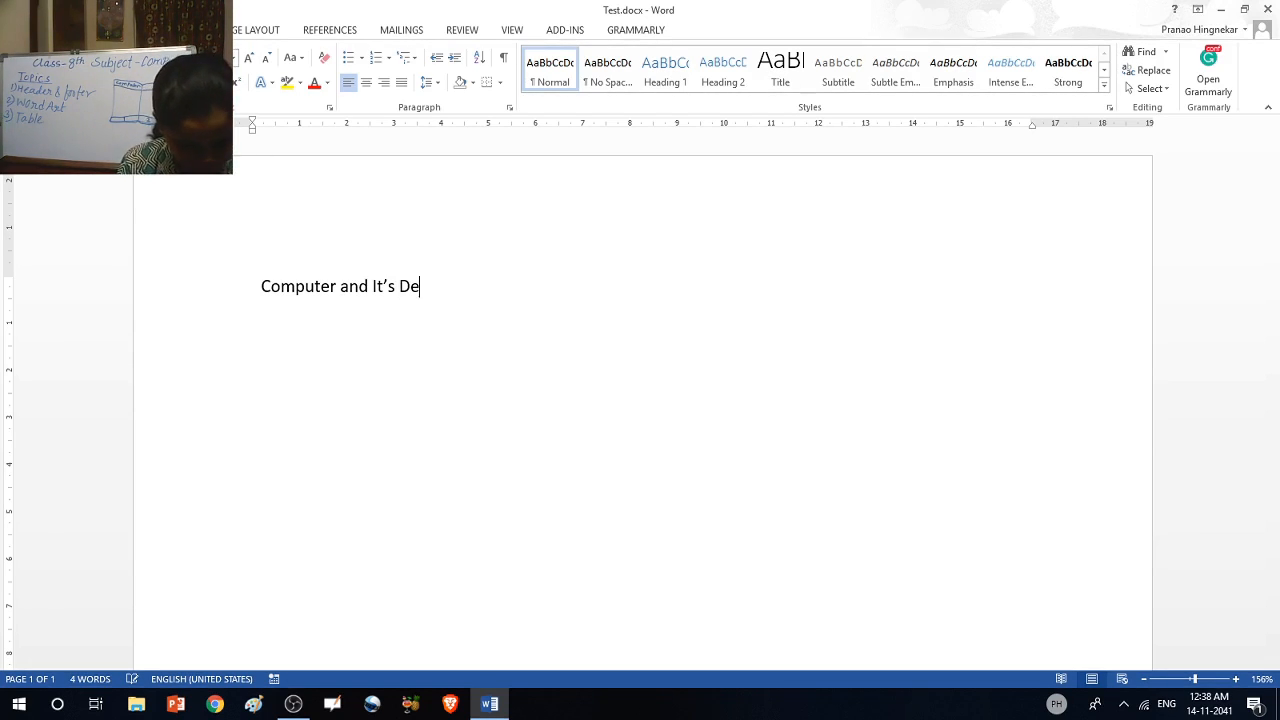
{"action": "type", "text": "vices"}
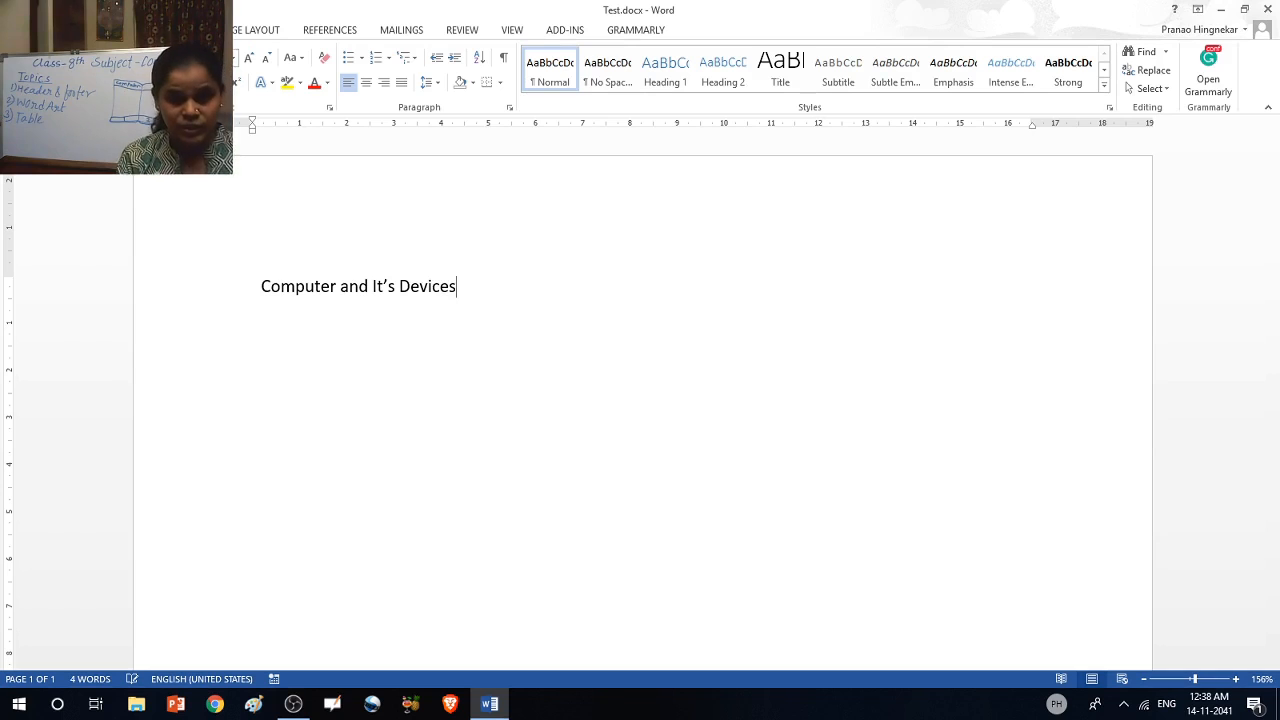
Step: Centre the heading "Computer and It's Devices", enlarge its font by three size increments and make it bold
{"action": "left_click_drag", "start_coordinate": [259, 292], "coordinate": [523, 297]}
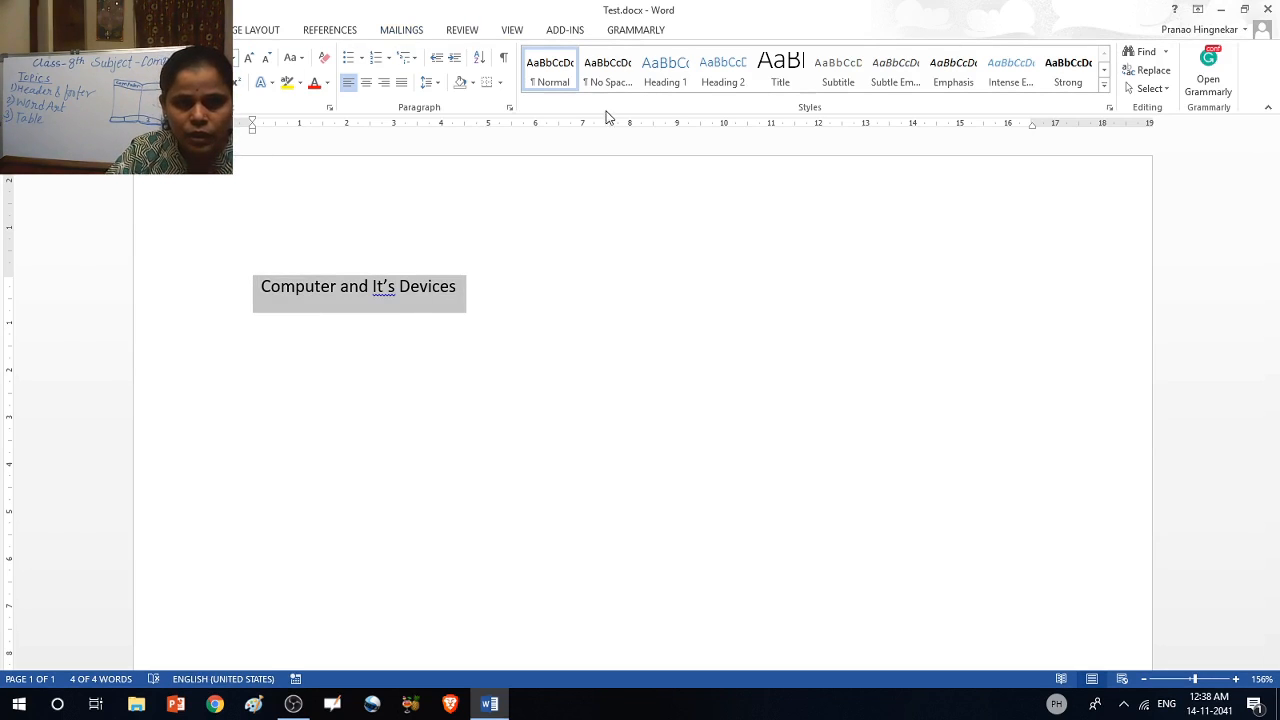
{"action": "left_click", "coordinate": [365, 86]}
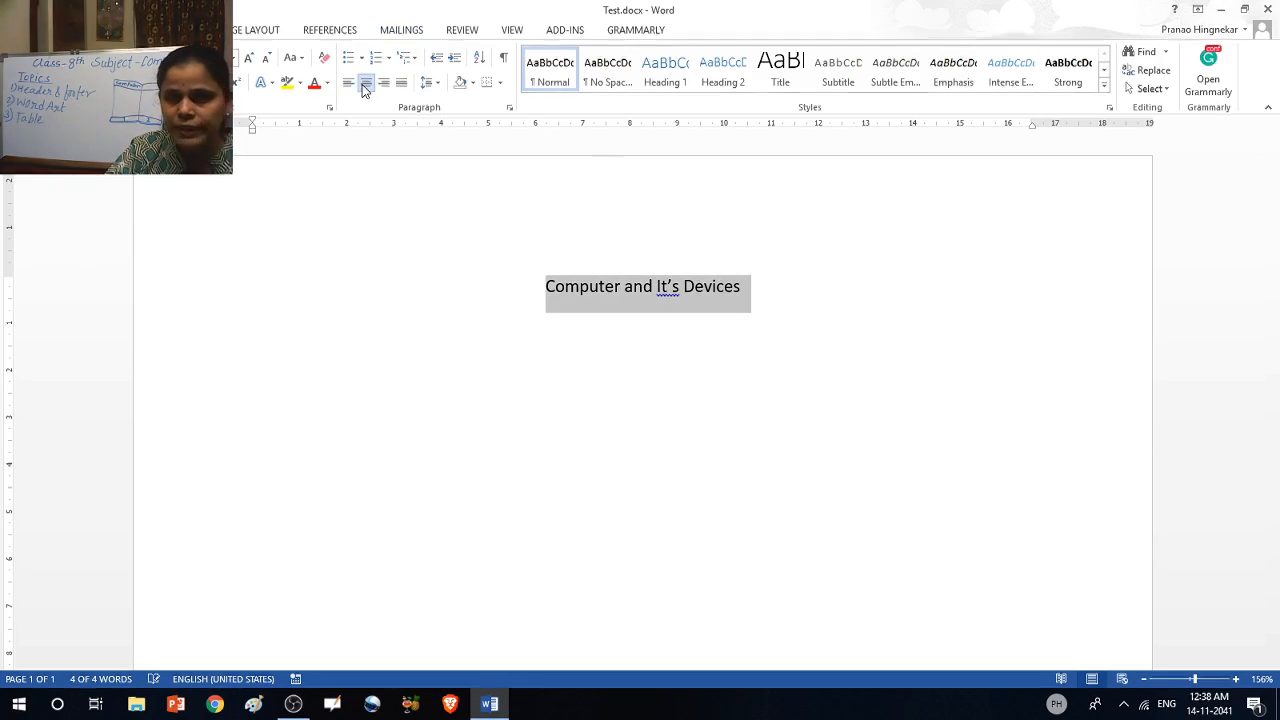
{"action": "left_click", "coordinate": [248, 57]}
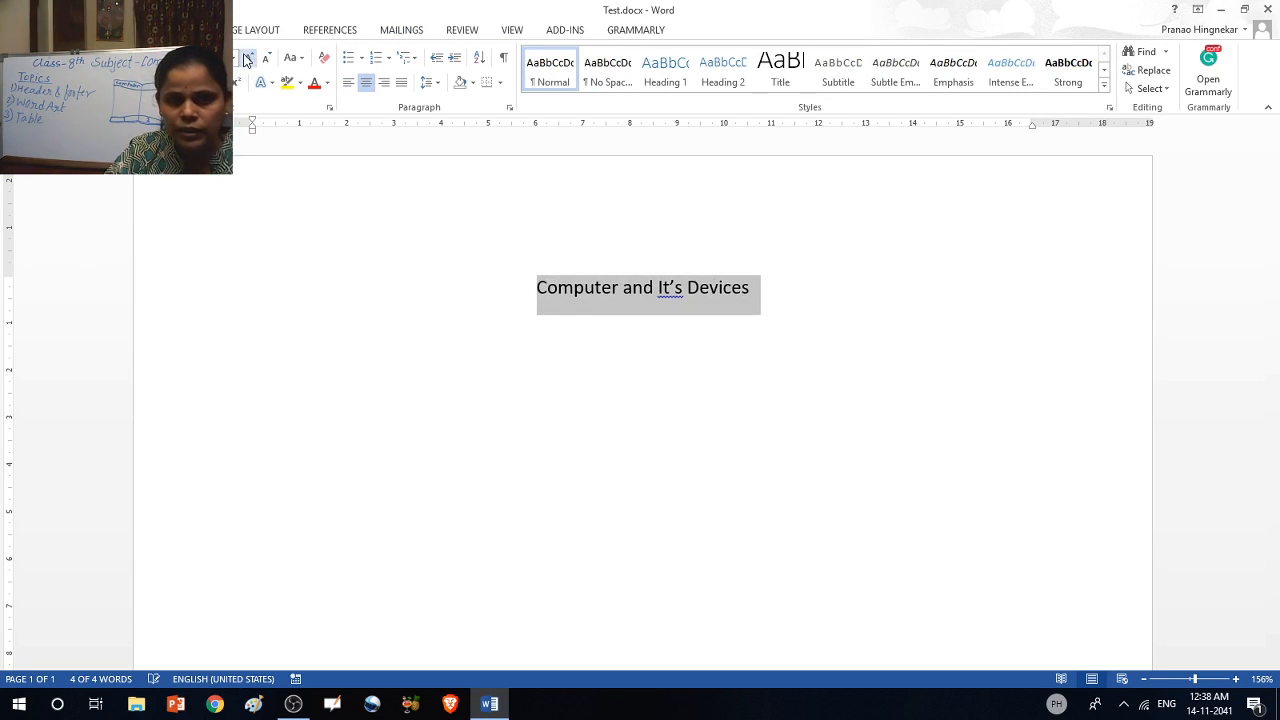
{"action": "left_click", "coordinate": [248, 57]}
{"action": "left_click", "coordinate": [248, 57]}
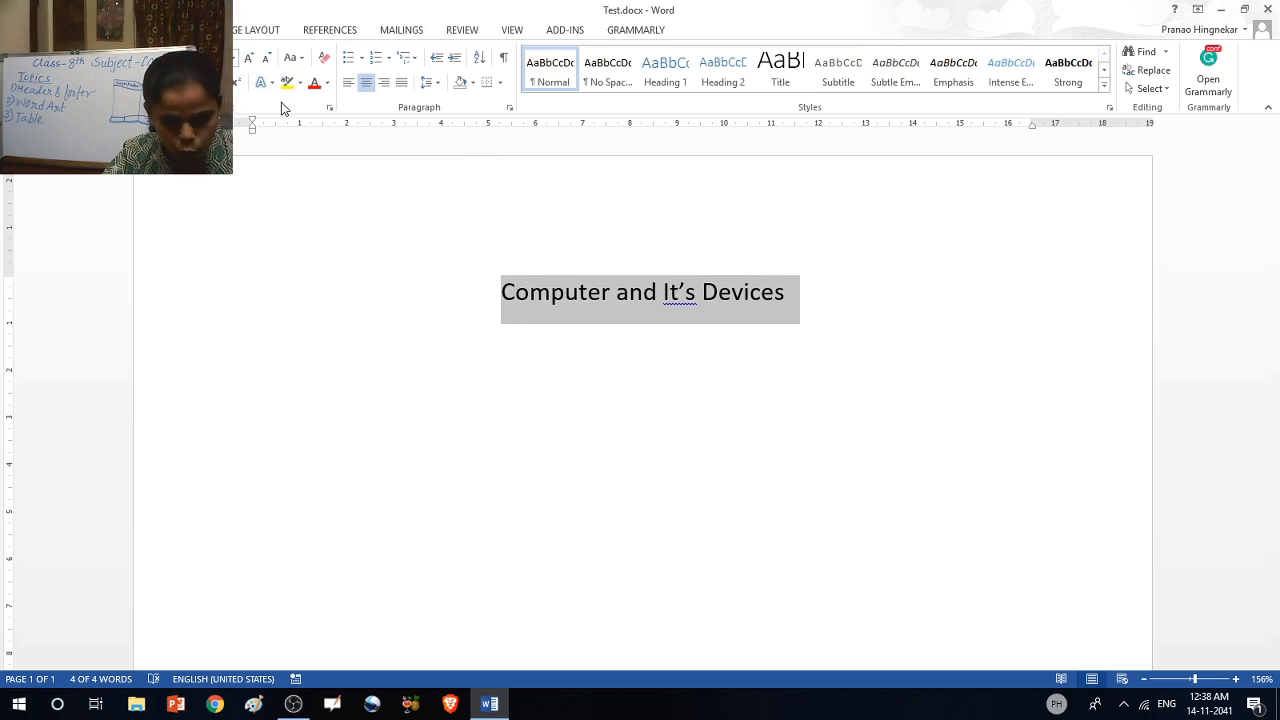
{"action": "key", "text": "ctrl+b"}
{"action": "left_click", "coordinate": [858, 292]}
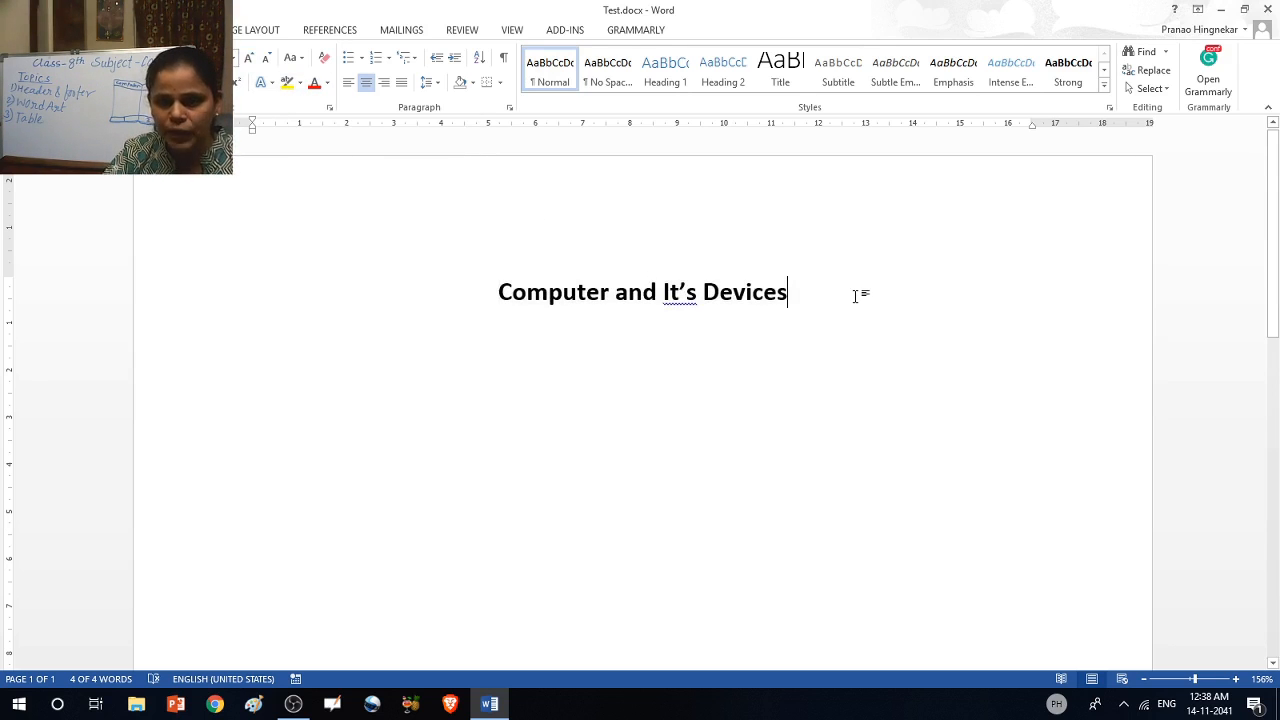
Step: Add the sentence "Computer is an electronic device." on a new line below the heading
{"action": "key", "text": "Return"}
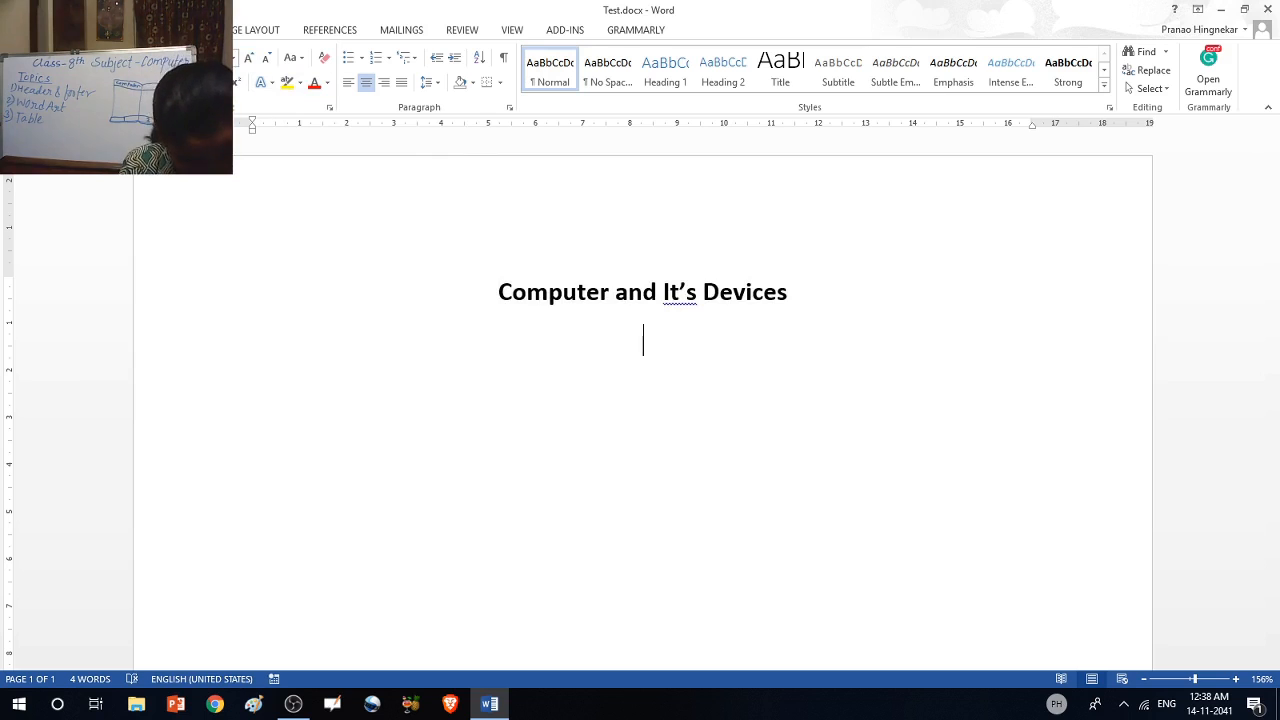
{"action": "type", "text": "Comput"}
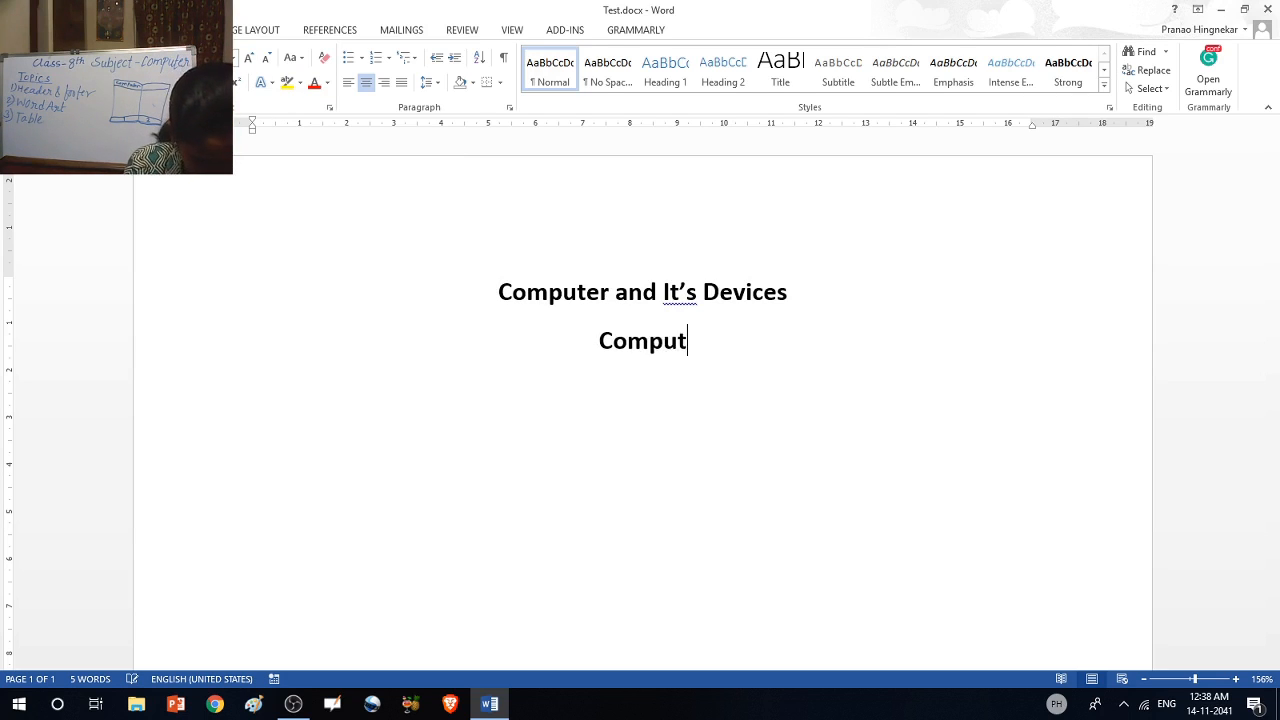
{"action": "type", "text": "er is an"}
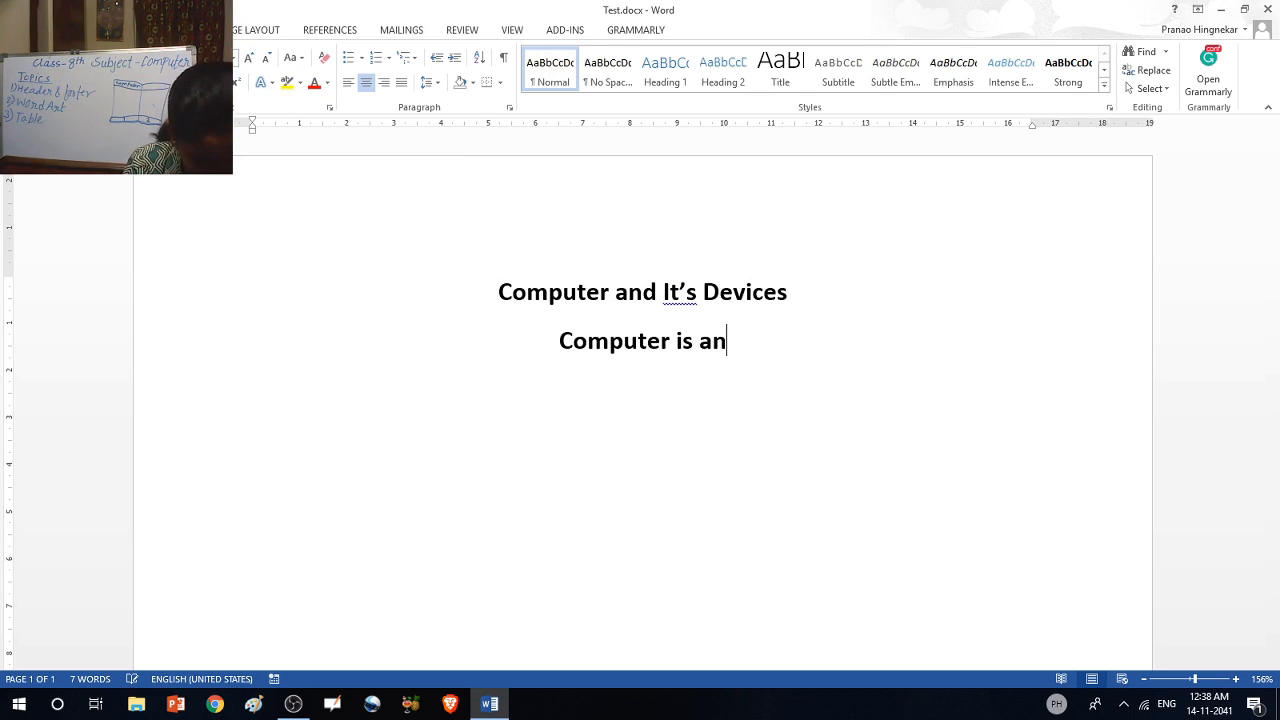
{"action": "type", "text": " elec"}
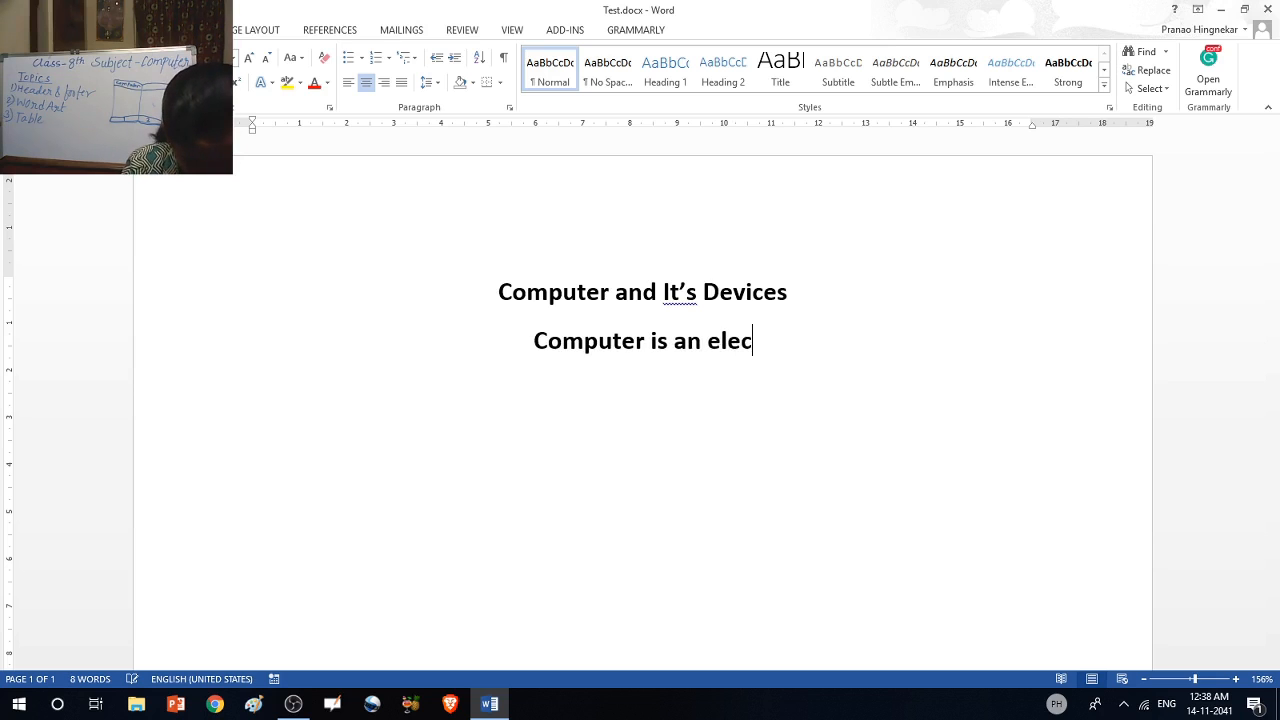
{"action": "type", "text": "tronic "}
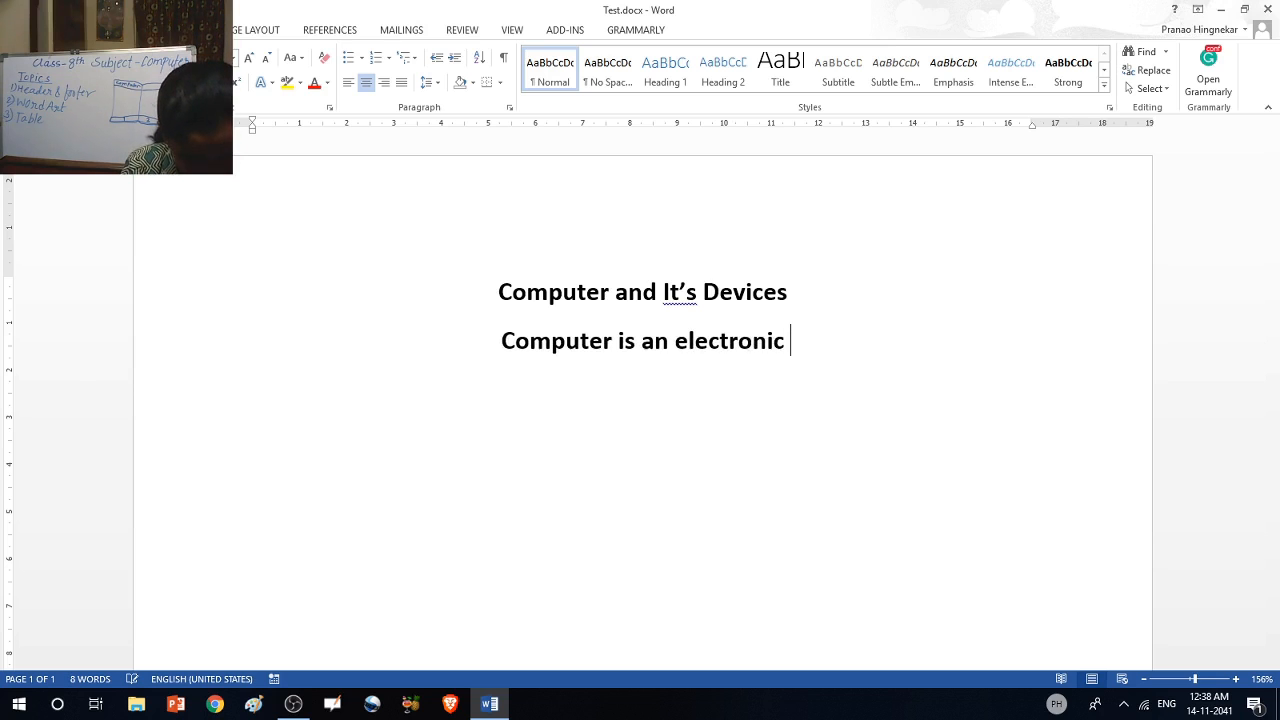
{"action": "type", "text": "devi"}
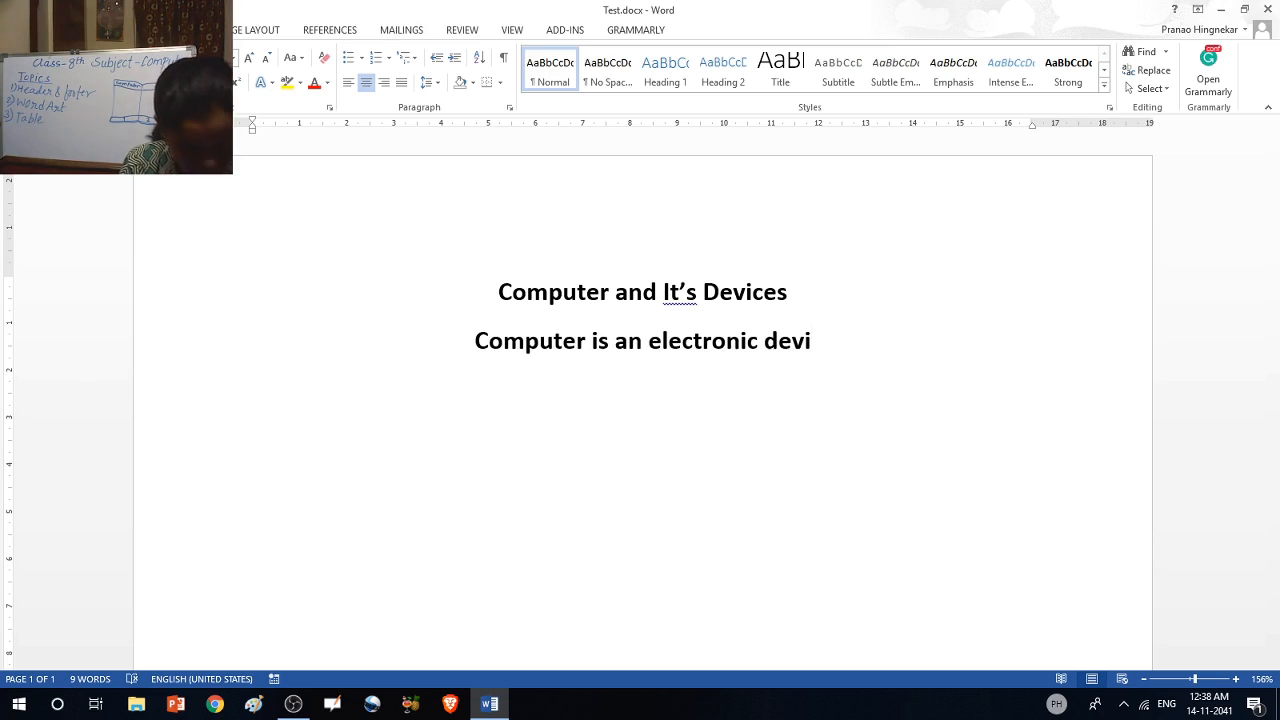
{"action": "type", "text": "ce."}
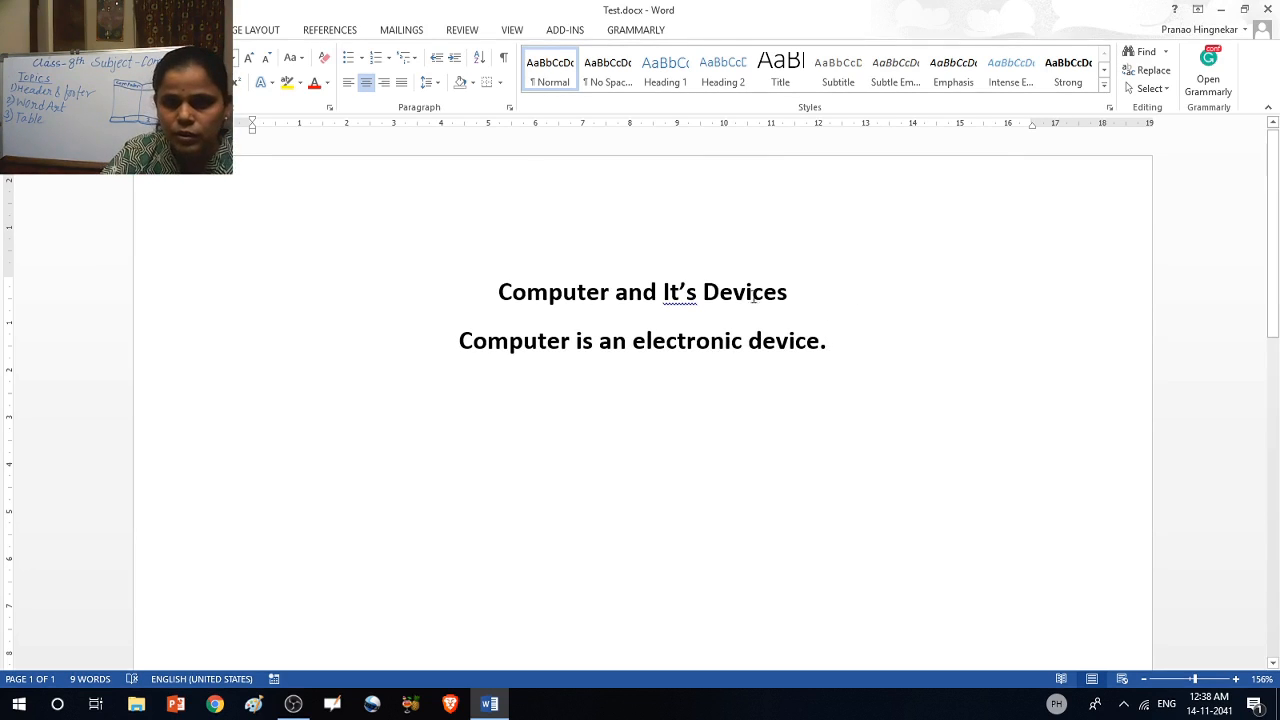
Step: Copy the sentence "Computer is an electronic device." and paste it four more times after the original, ending with a new line
{"action": "left_click_drag", "start_coordinate": [451, 345], "coordinate": [826, 355]}
{"action": "key", "text": "ctrl+c"}
{"action": "left_click", "coordinate": [840, 347]}
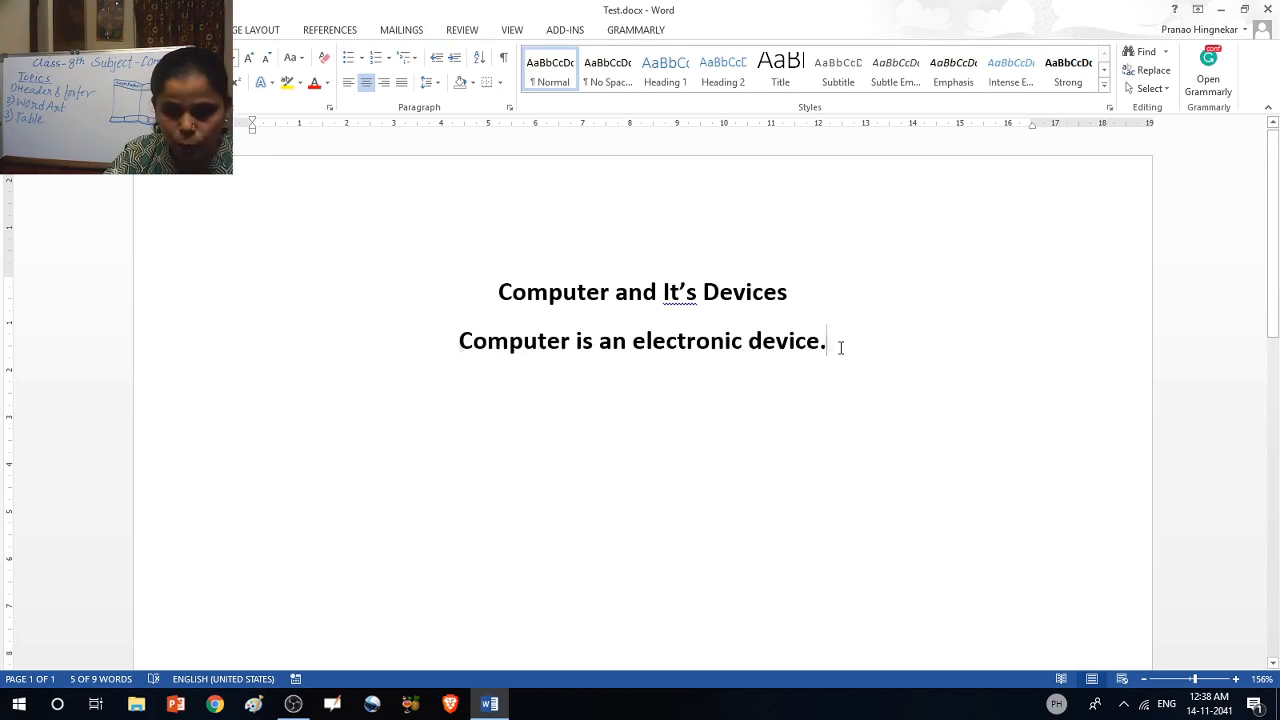
{"action": "key", "text": "ctrl+v"}
{"action": "key", "text": "Return"}
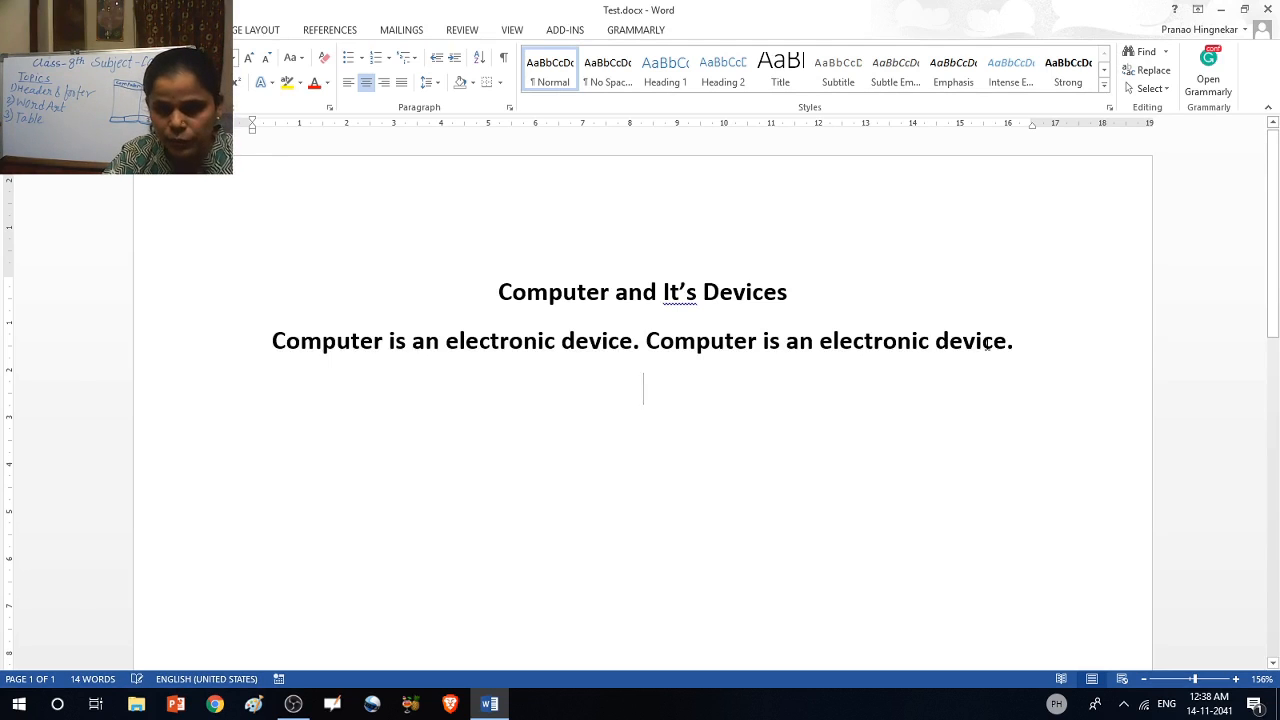
{"action": "left_click", "coordinate": [1016, 345]}
{"action": "key", "text": "ctrl+v"}
{"action": "key", "text": "Return"}
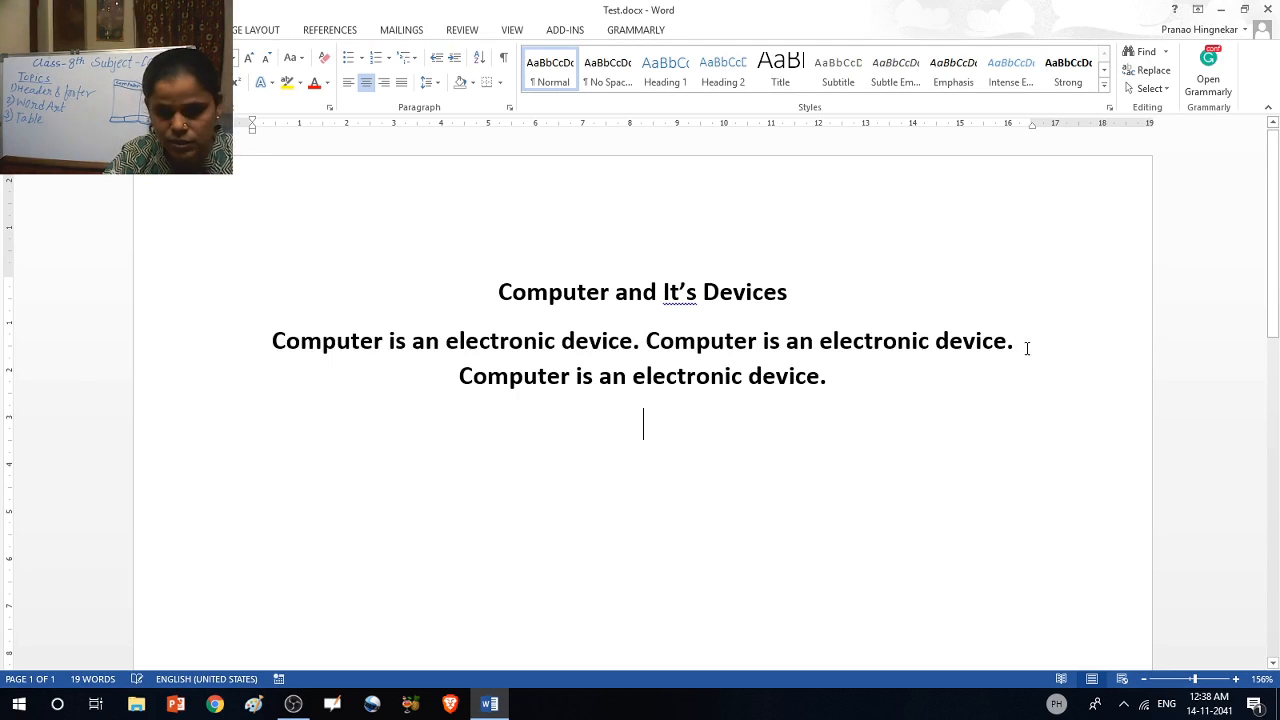
{"action": "key", "text": "ctrl+v"}
{"action": "key", "text": "Return"}
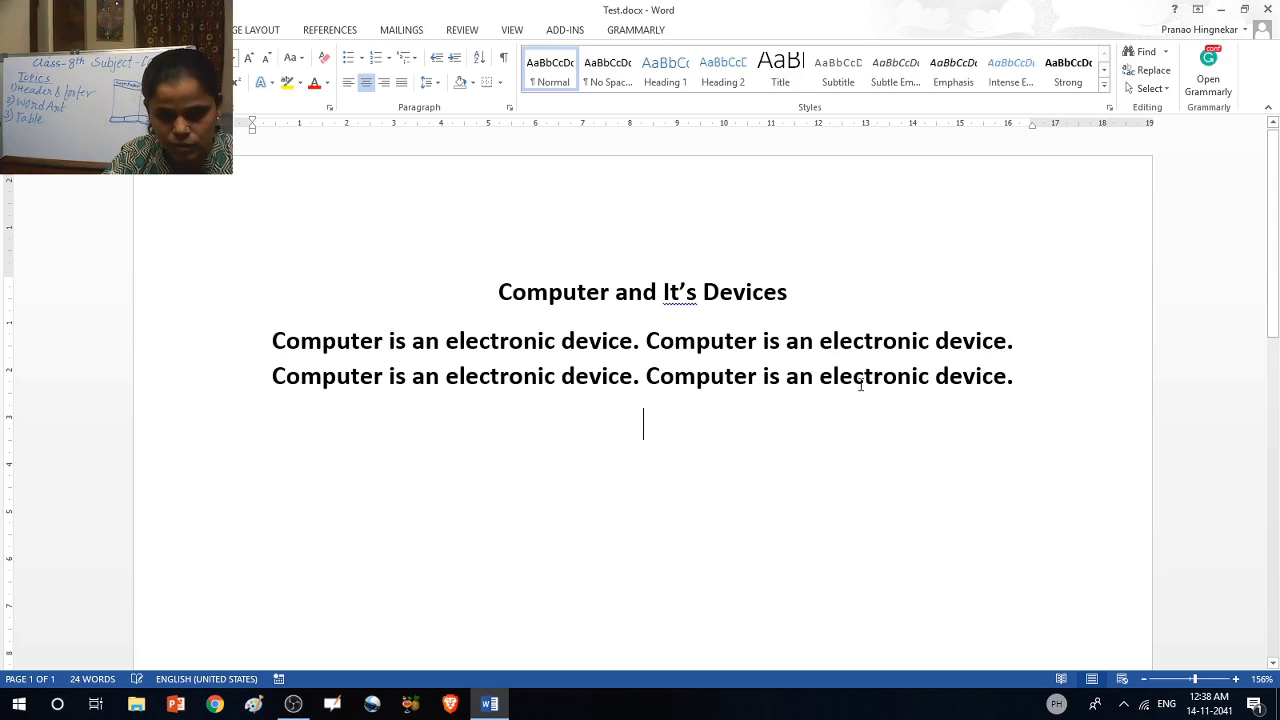
{"action": "key", "text": "ctrl+v"}
{"action": "key", "text": "Return"}
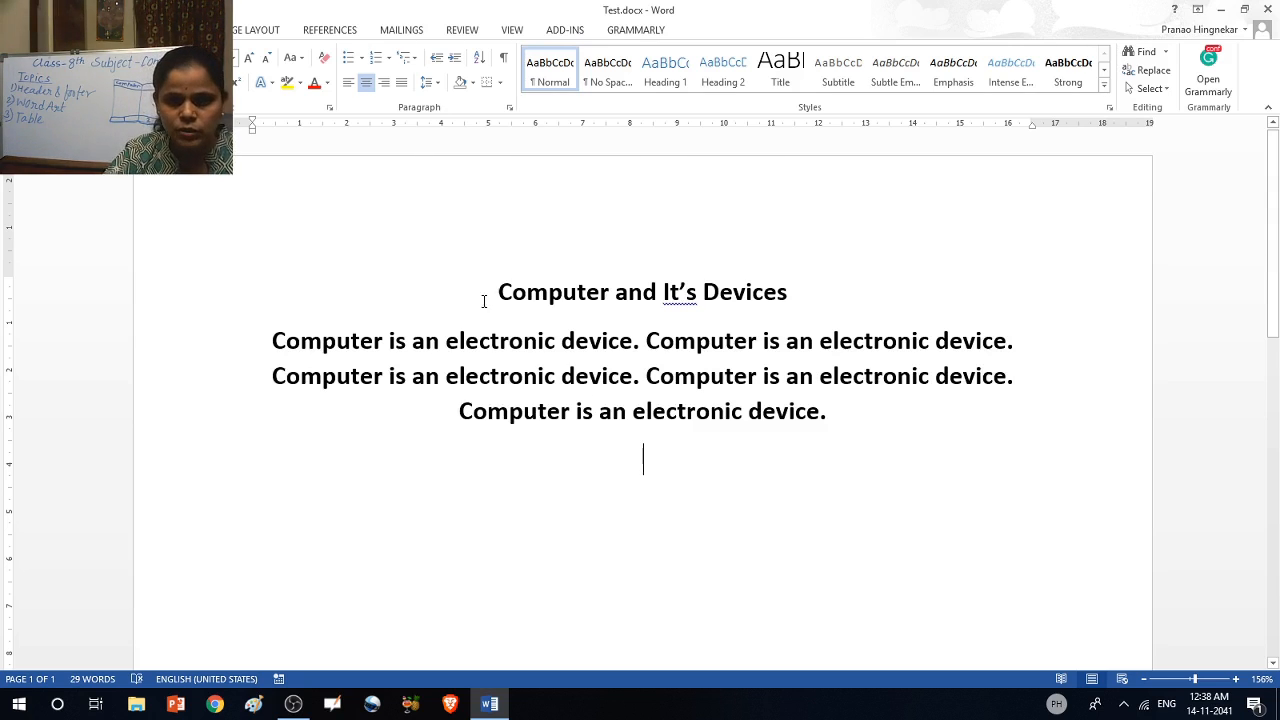
Step: Underline the heading "Computer and It's Devices"
{"action": "left_click_drag", "start_coordinate": [503, 291], "coordinate": [800, 293]}
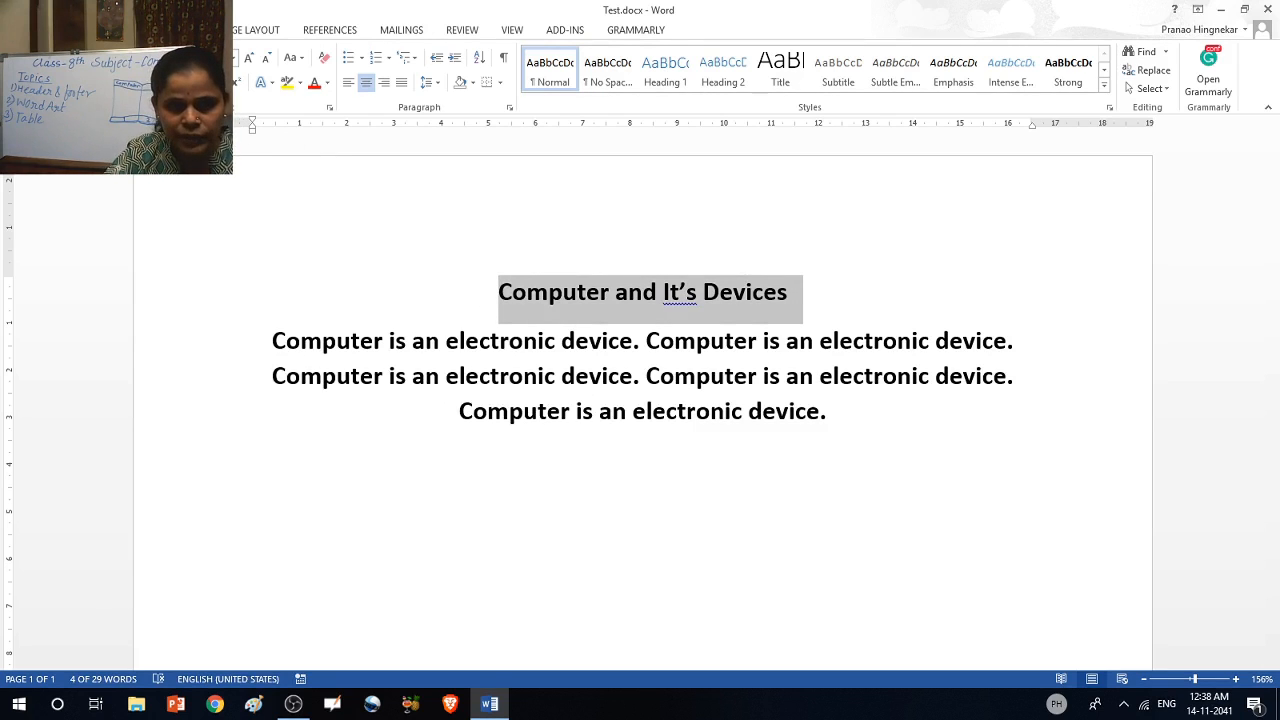
{"action": "key", "text": "ctrl+u"}
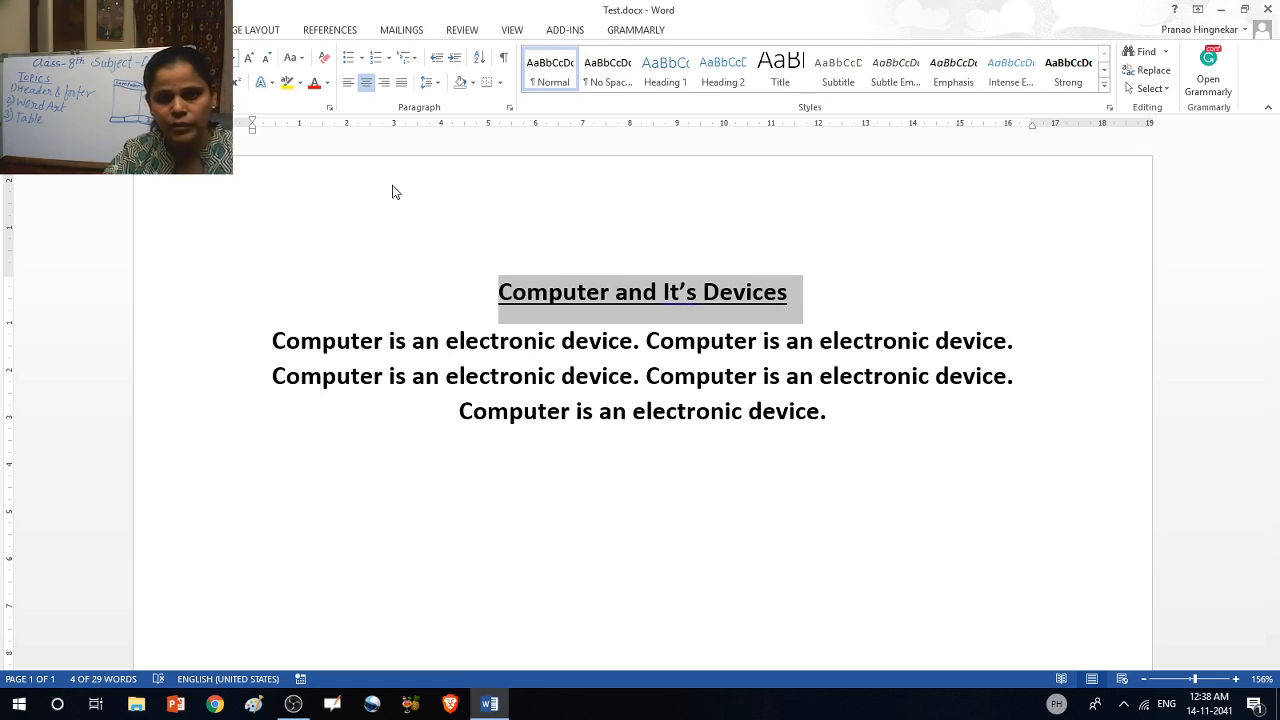
{"action": "left_click", "coordinate": [441, 244]}
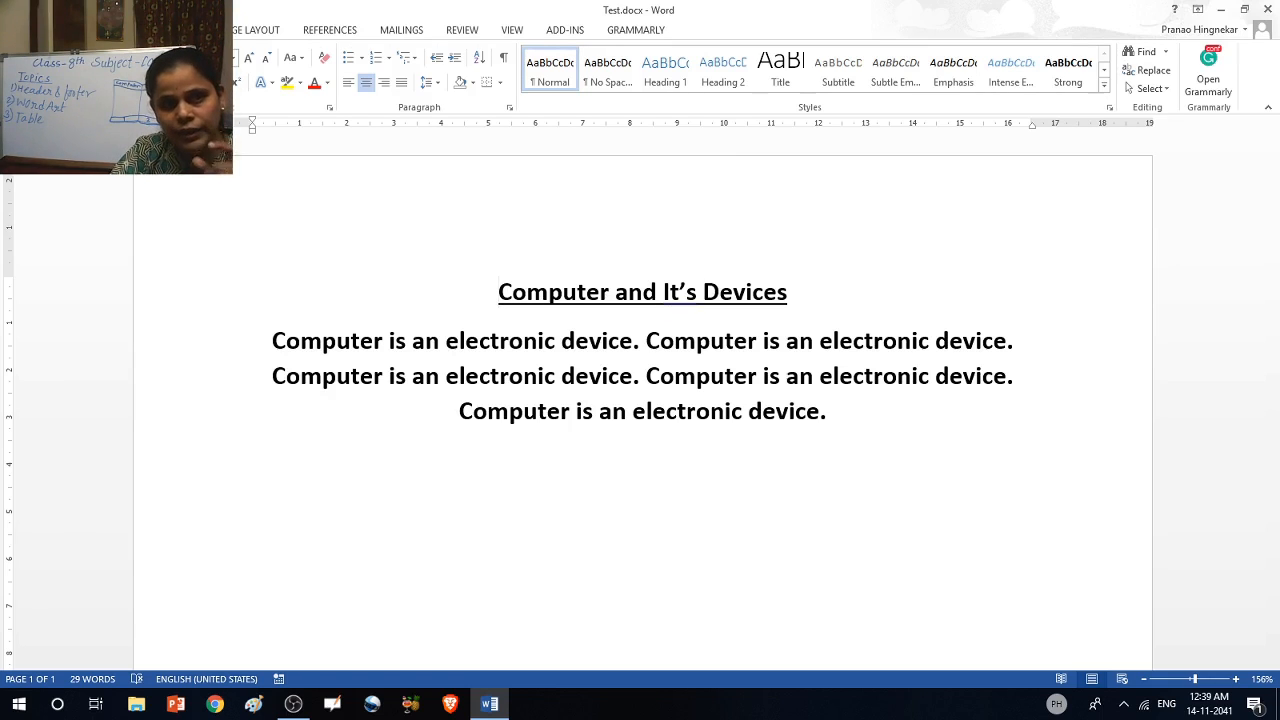
Step: Insert the first built-in Blank header and replace its placeholder with the text "Let's Learn"
{"action": "left_click", "coordinate": [125, 30]}
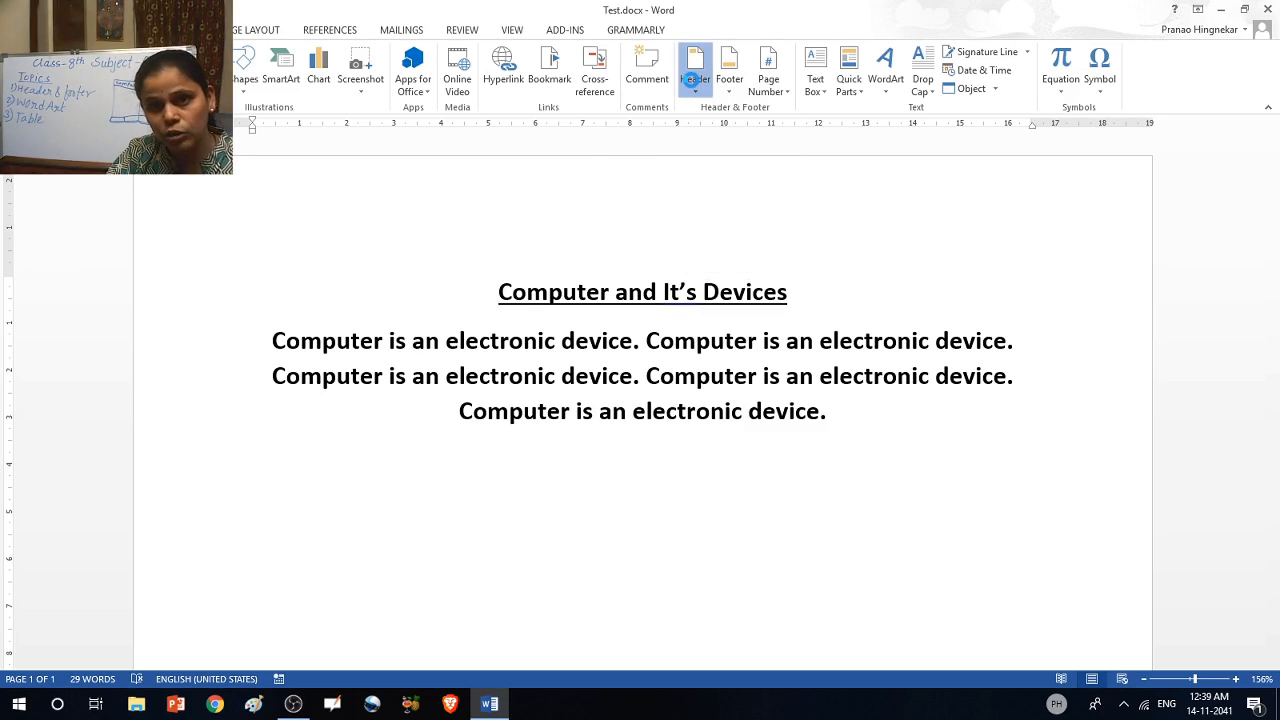
{"action": "left_click", "coordinate": [694, 84]}
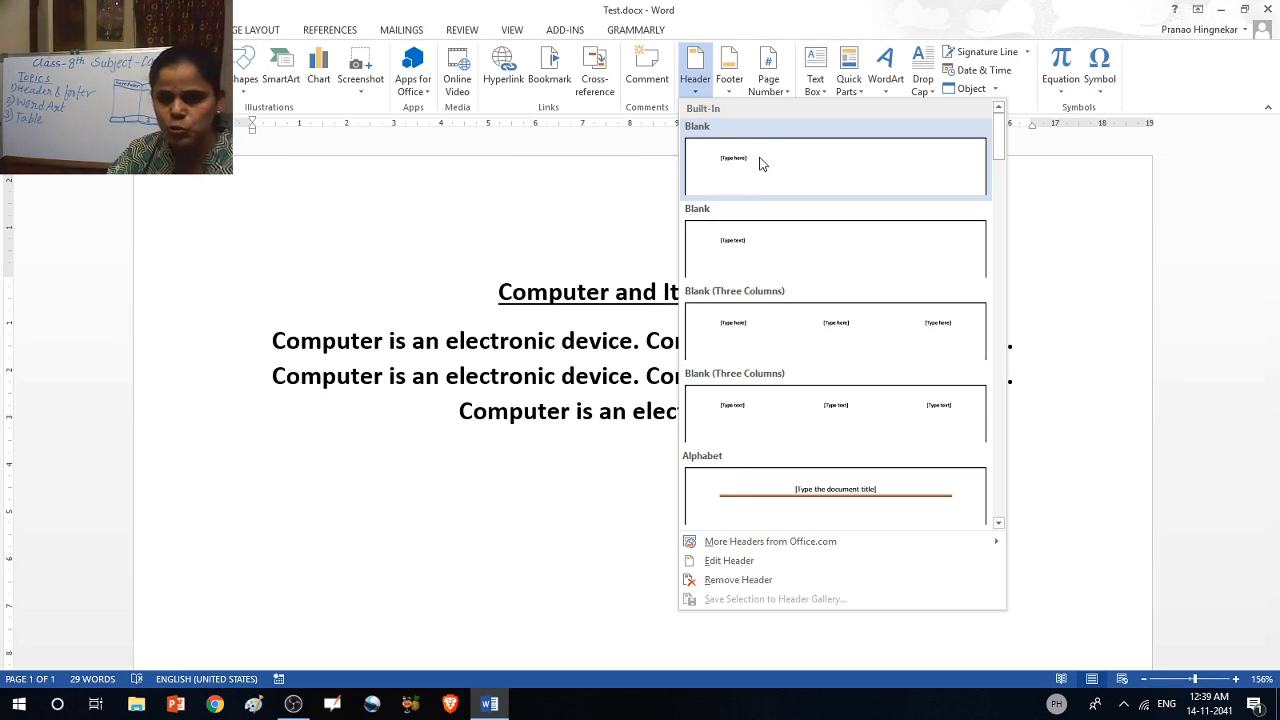
{"action": "left_click", "coordinate": [759, 163]}
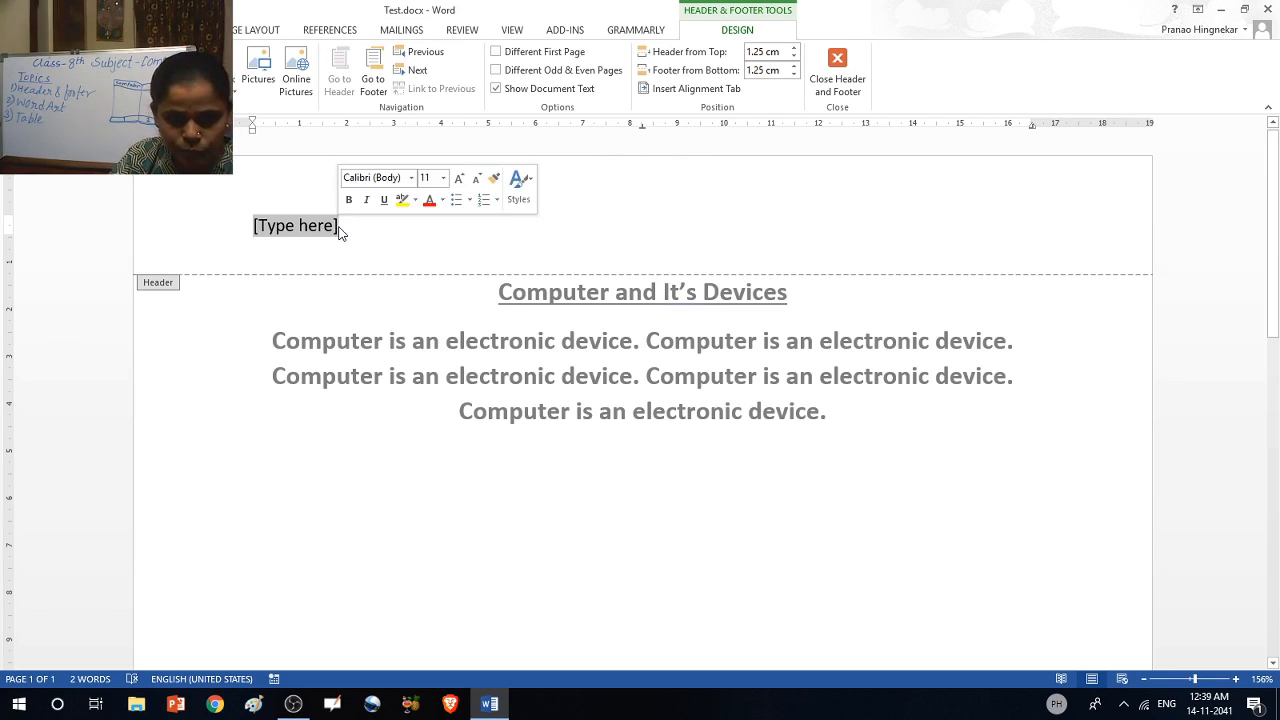
{"action": "key", "text": "Delete"}
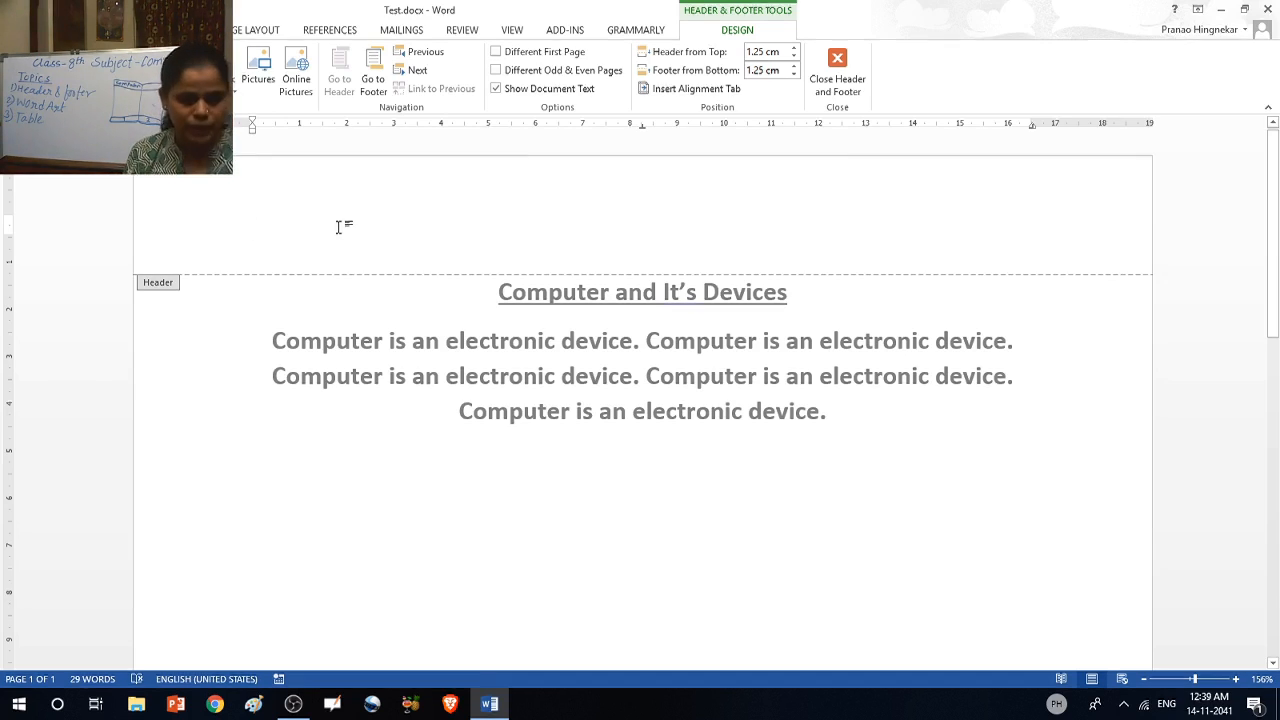
{"action": "type", "text": "L"}
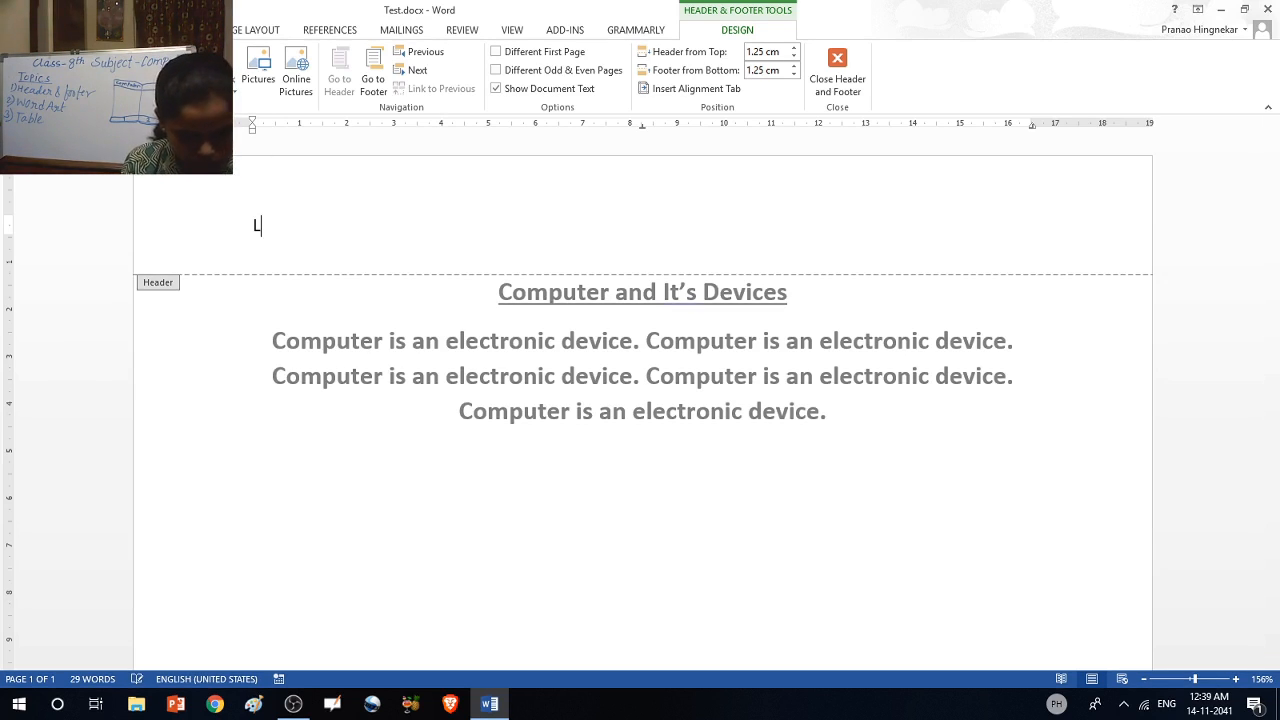
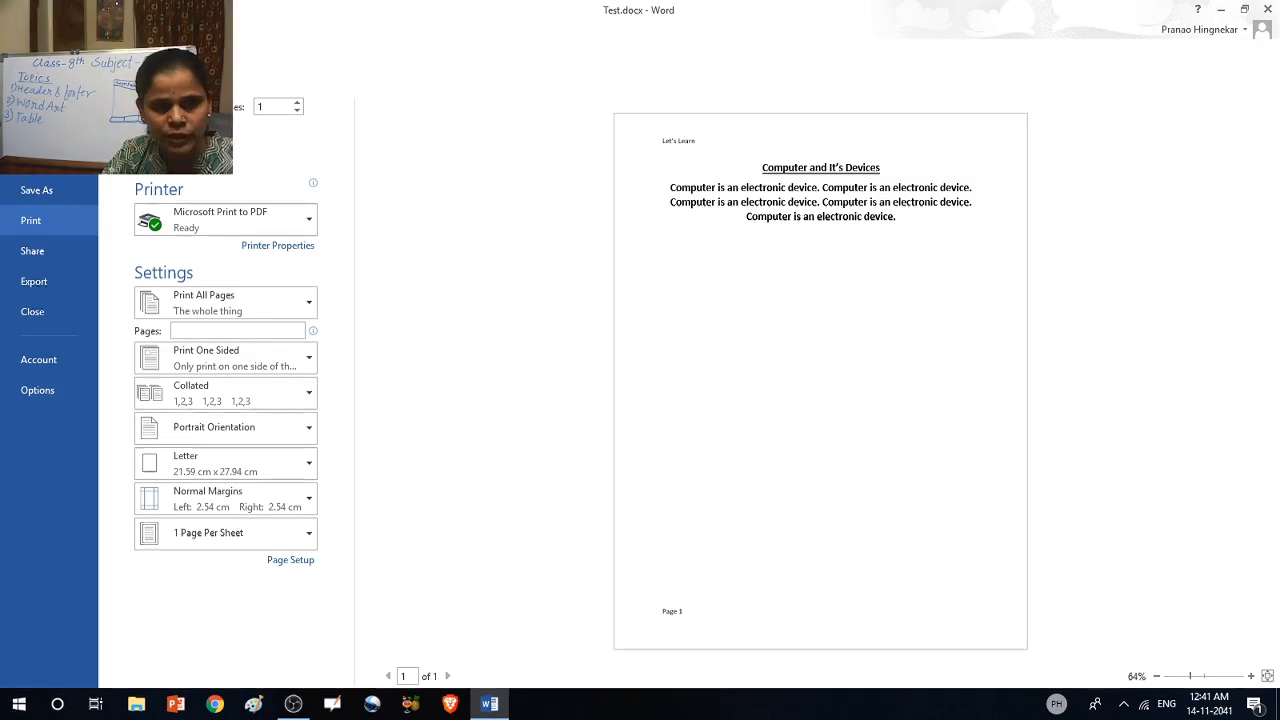
Step: Close the print preview and add two blank lines above the heading "Computer and It's Devices", placing the insertion point on the first one
{"action": "key", "text": "Escape"}
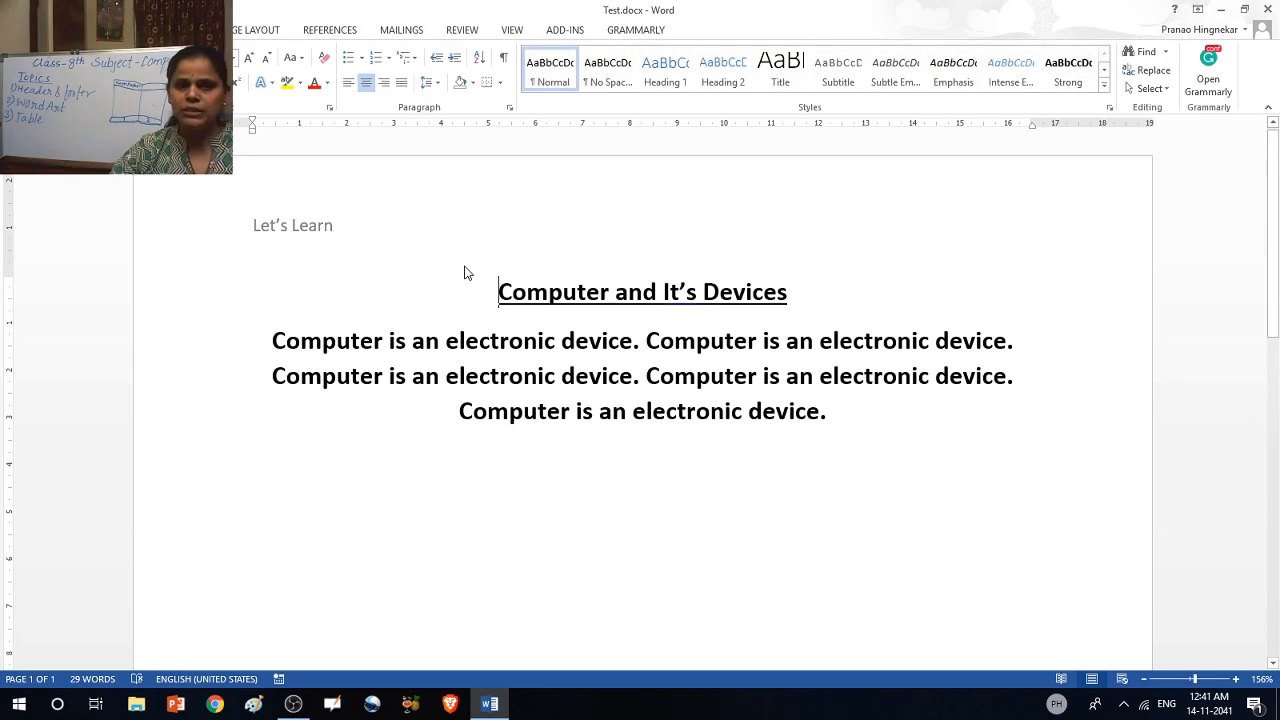
{"action": "key", "text": "Return"}
{"action": "key", "text": "Return"}
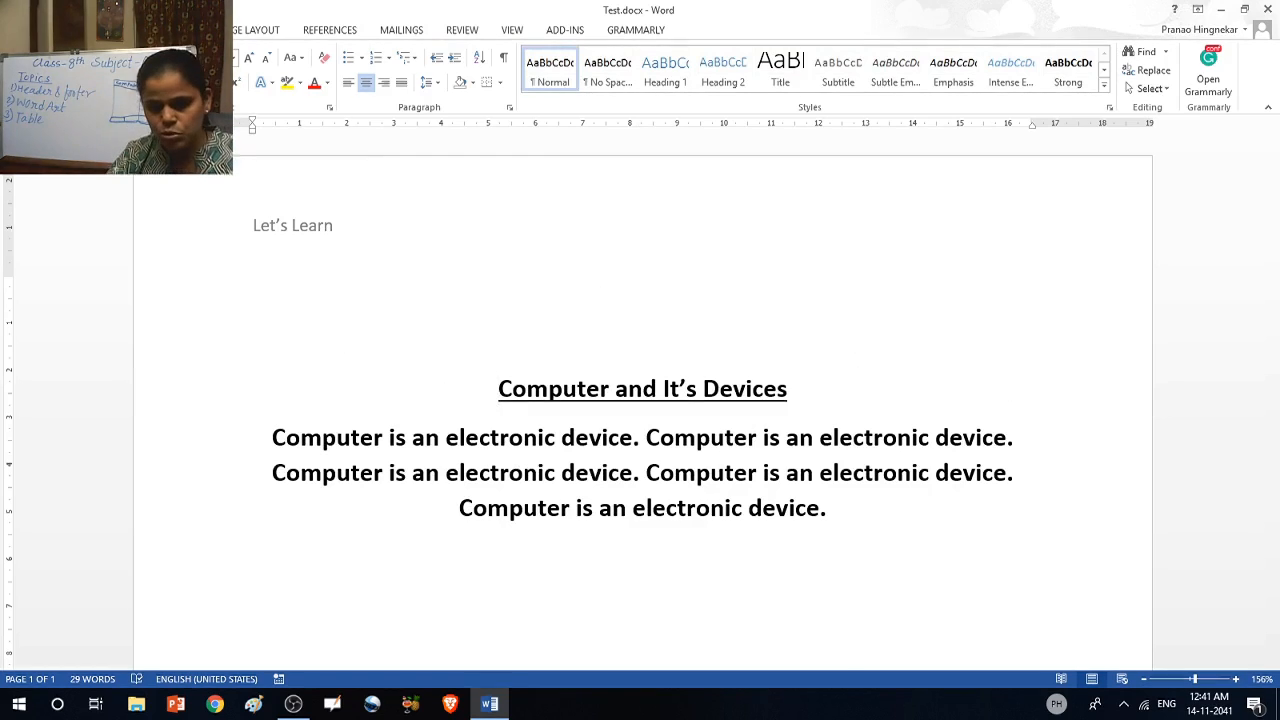
{"action": "key", "text": "Up"}
{"action": "key", "text": "Up"}
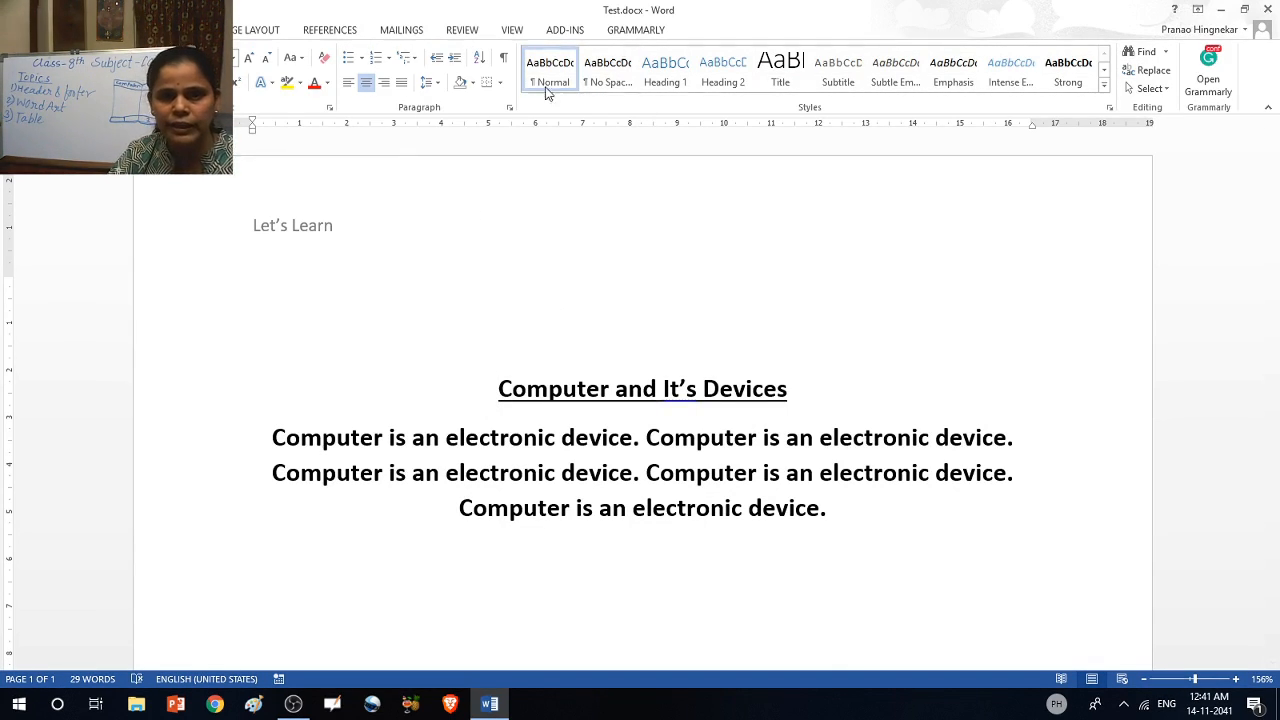
Step: Insert a WordArt object in the blue shadowed style of the third row on the blank line above the heading
{"action": "left_click", "coordinate": [117, 30]}
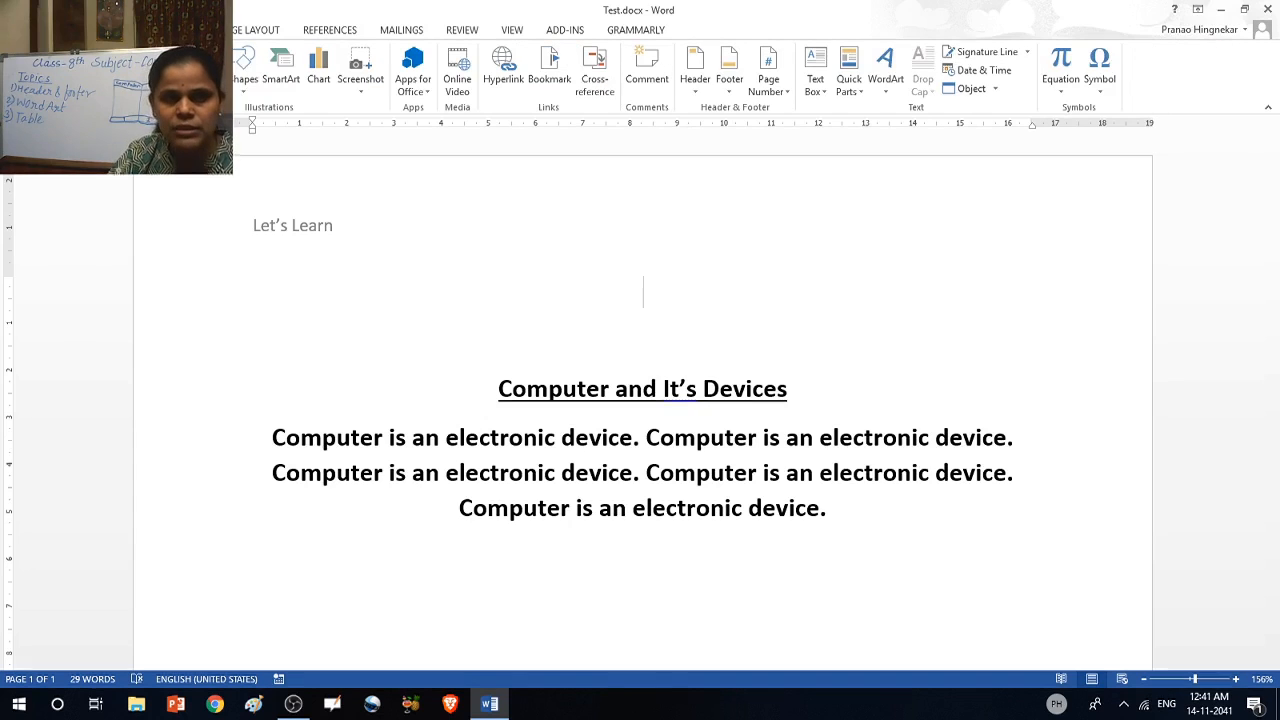
{"action": "left_click", "coordinate": [886, 86]}
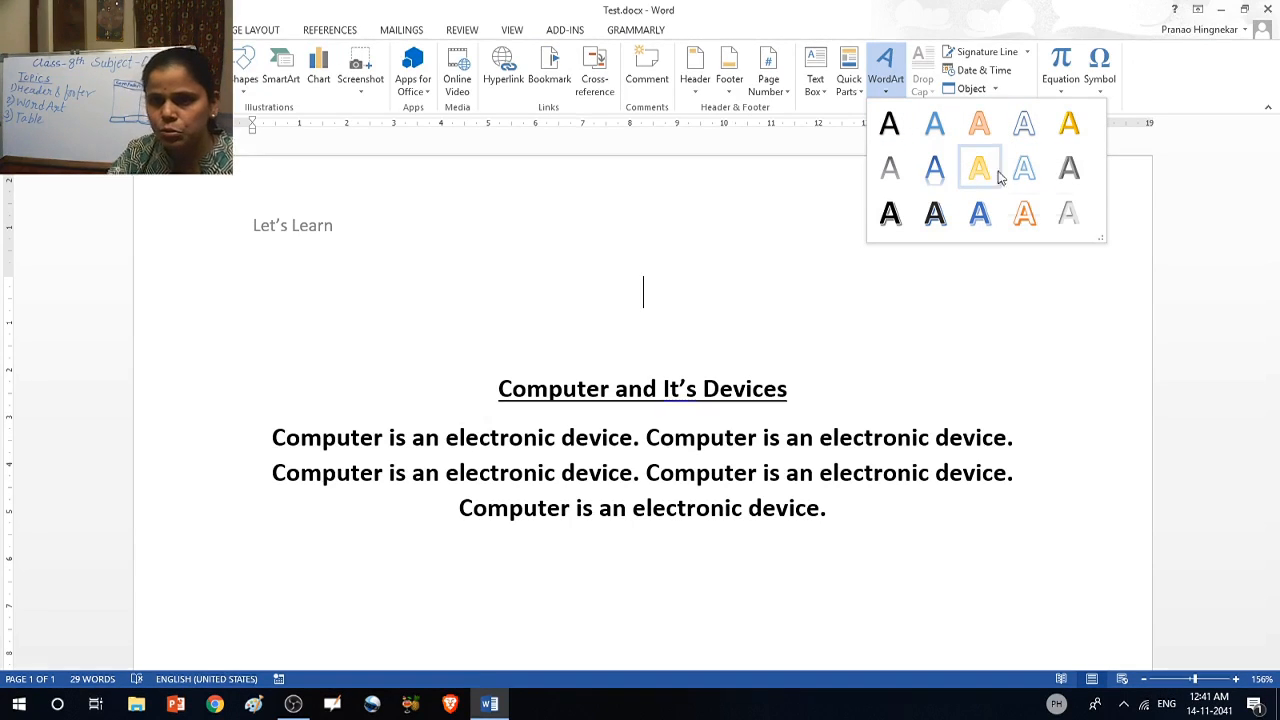
{"action": "left_click", "coordinate": [979, 213]}
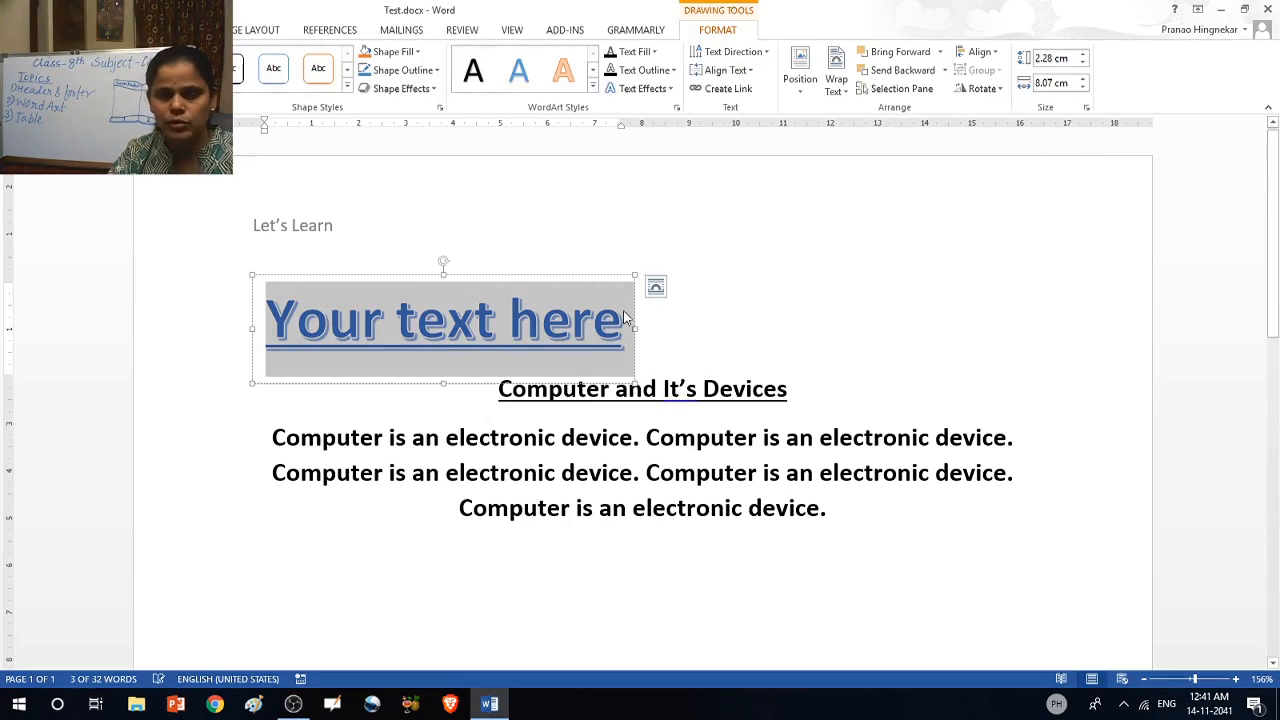
{"action": "left_click", "coordinate": [591, 326]}
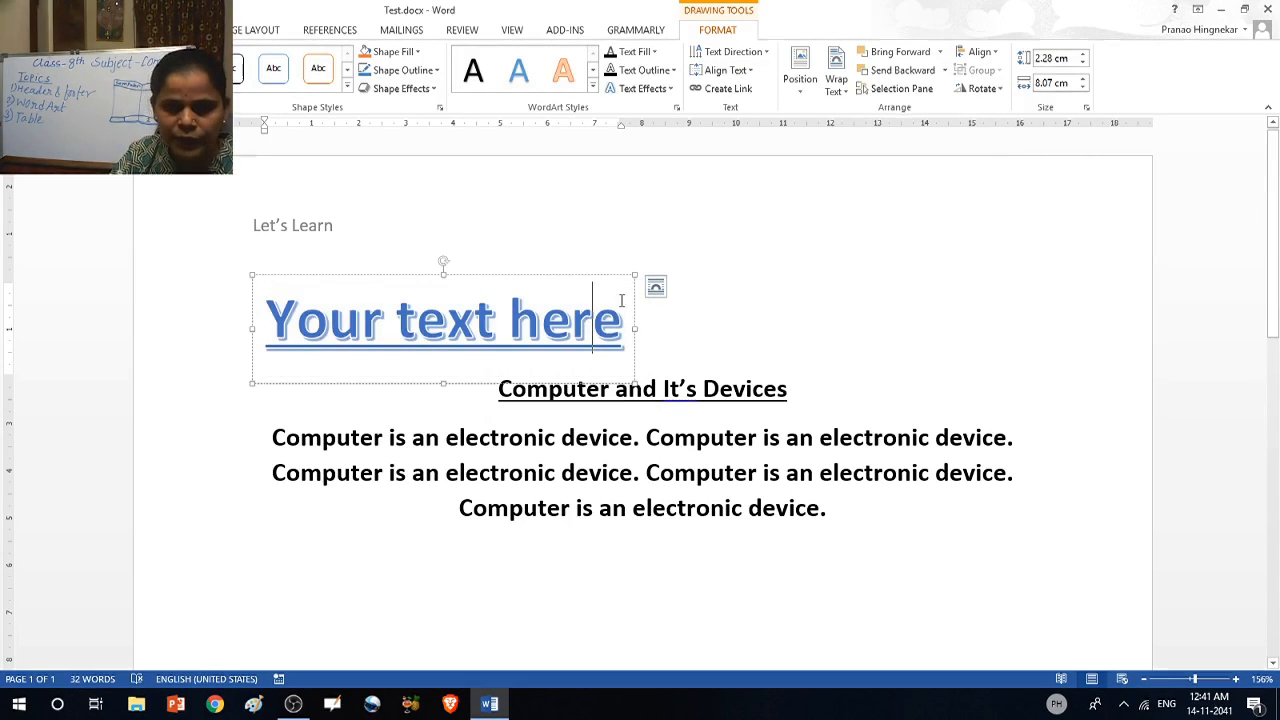
{"action": "left_click", "coordinate": [817, 360]}
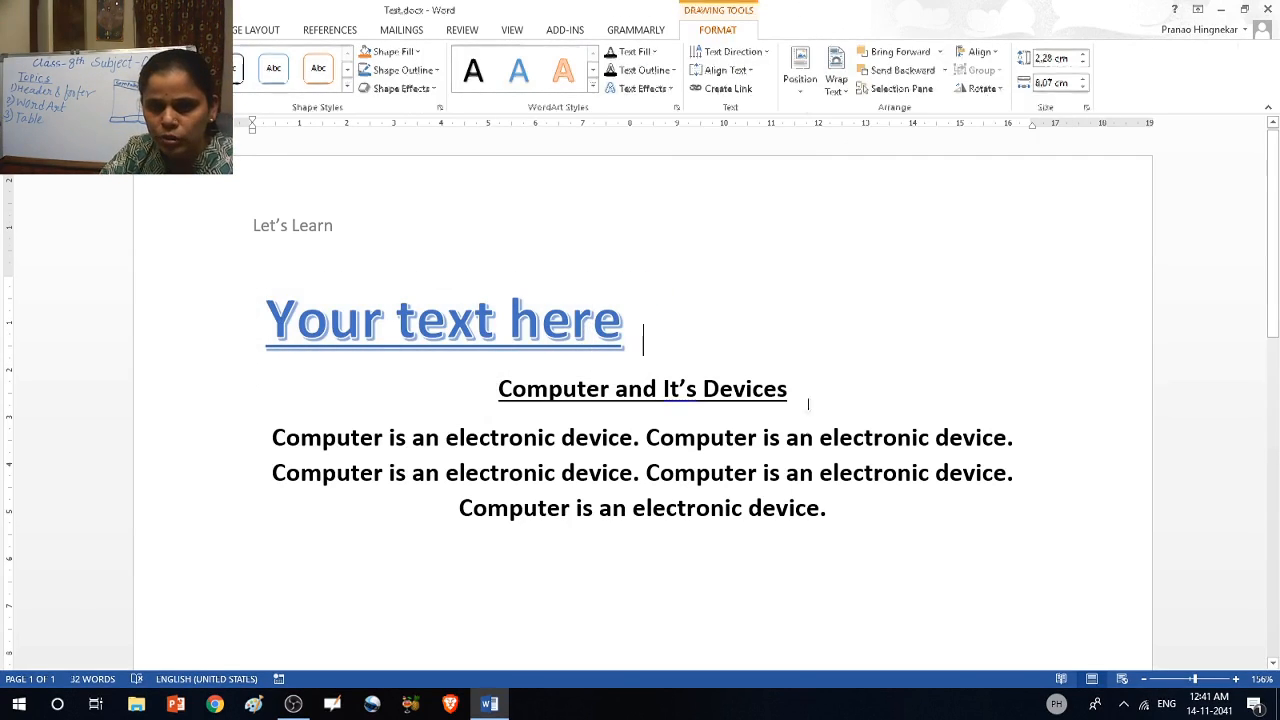
Step: Copy the heading "Computer and It's Devices" and delete it from the body text
{"action": "left_click_drag", "start_coordinate": [795, 395], "coordinate": [514, 401]}
{"action": "key", "text": "ctrl+c"}
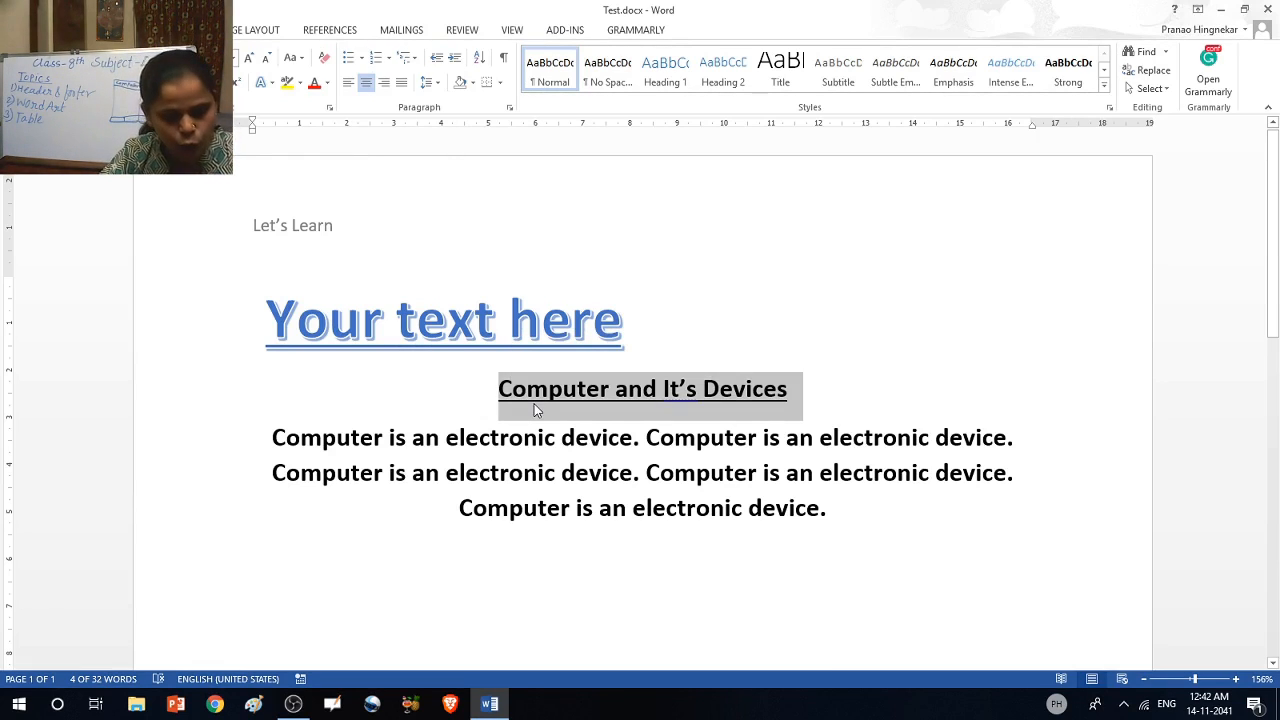
{"action": "key", "text": "Delete"}
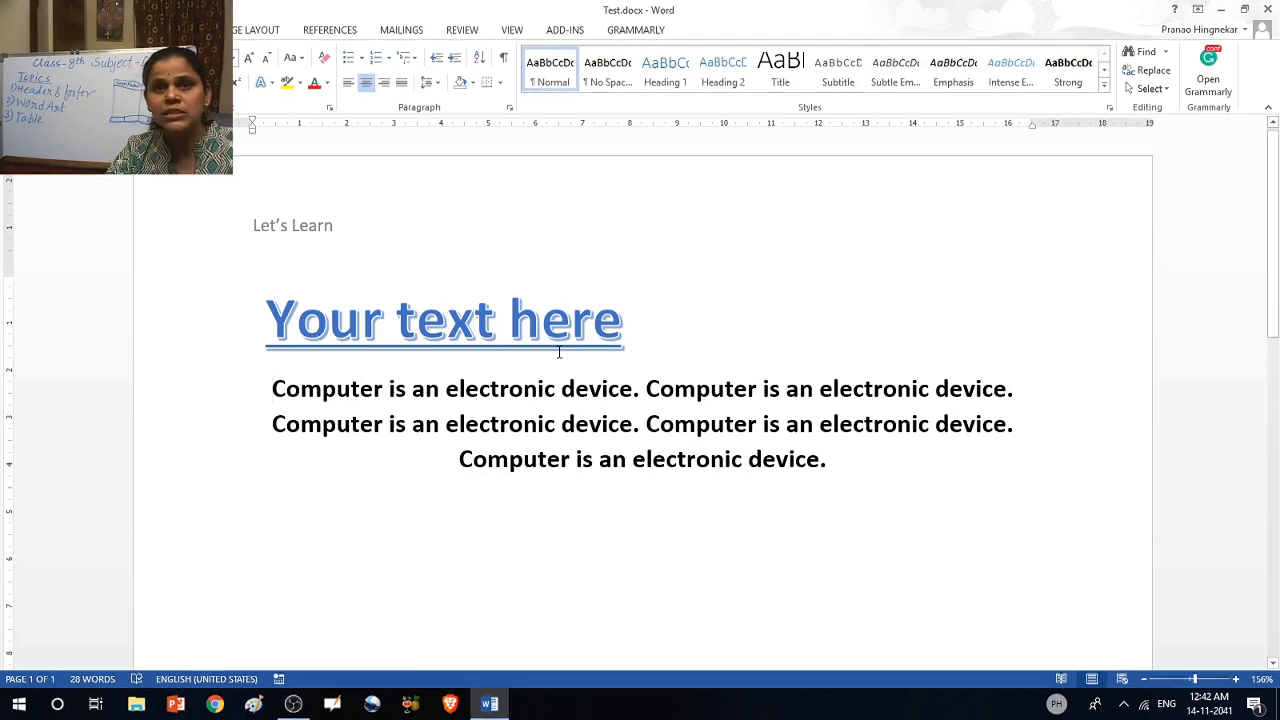
Step: Replace the WordArt placeholder "Your text here" with the copied heading "Computer and It's Devices"
{"action": "left_click", "coordinate": [436, 330]}
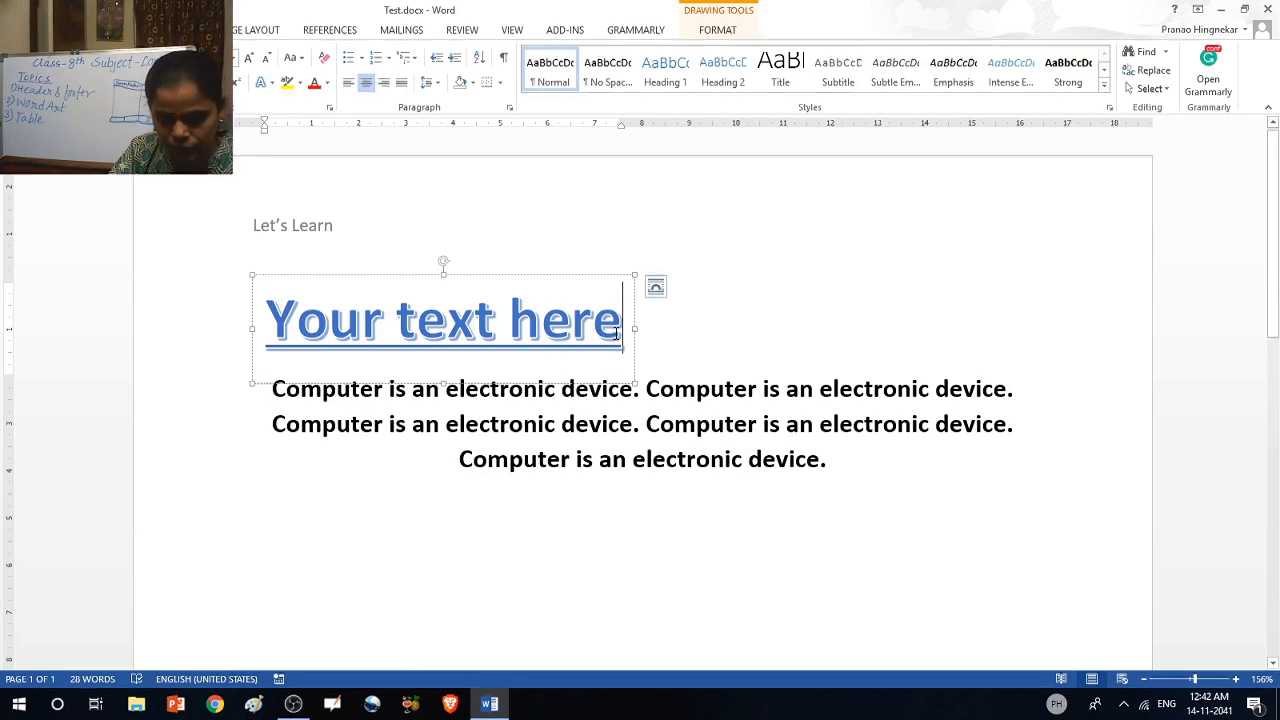
{"action": "key", "text": "BackSpace"}
{"action": "key", "text": "BackSpace"}
{"action": "key", "text": "BackSpace"}
{"action": "key", "text": "BackSpace"}
{"action": "key", "text": "BackSpace"}
{"action": "key", "text": "BackSpace"}
{"action": "key", "text": "BackSpace"}
{"action": "key", "text": "BackSpace"}
{"action": "key", "text": "BackSpace"}
{"action": "key", "text": "BackSpace"}
{"action": "key", "text": "BackSpace"}
{"action": "key", "text": "BackSpace"}
{"action": "key", "text": "BackSpace"}
{"action": "key", "text": "BackSpace"}
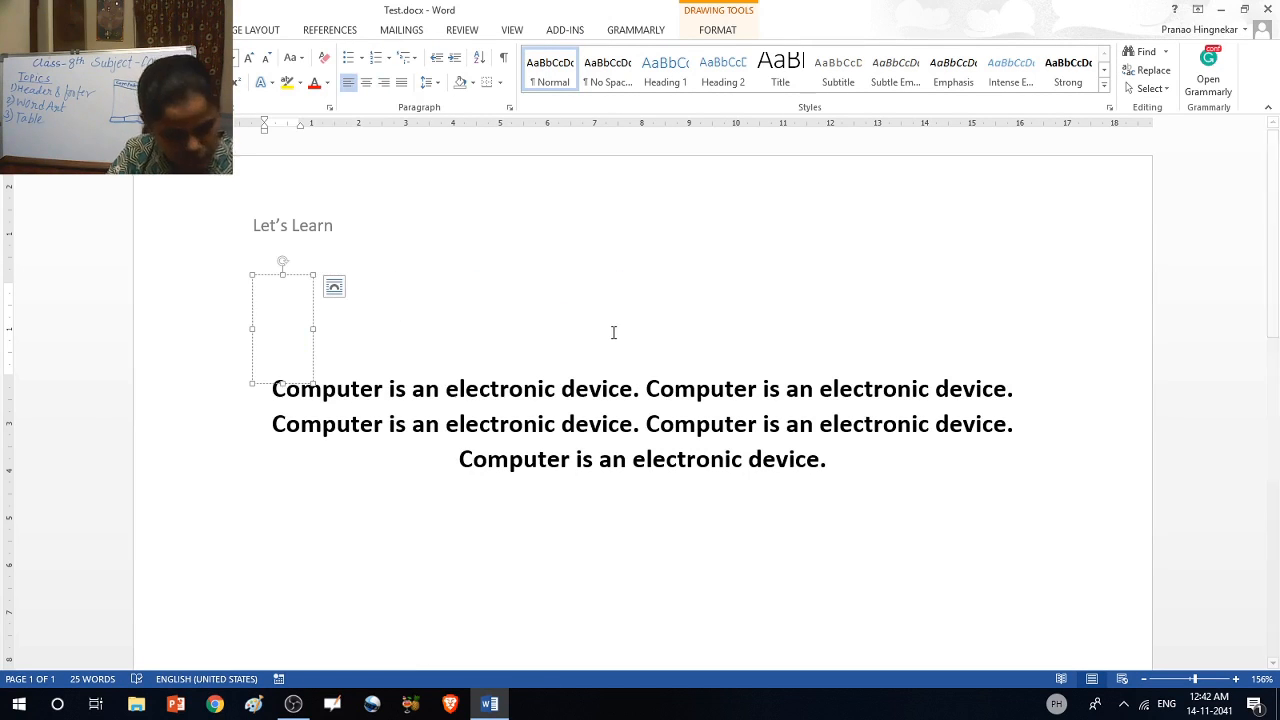
{"action": "key", "text": "ctrl+v"}
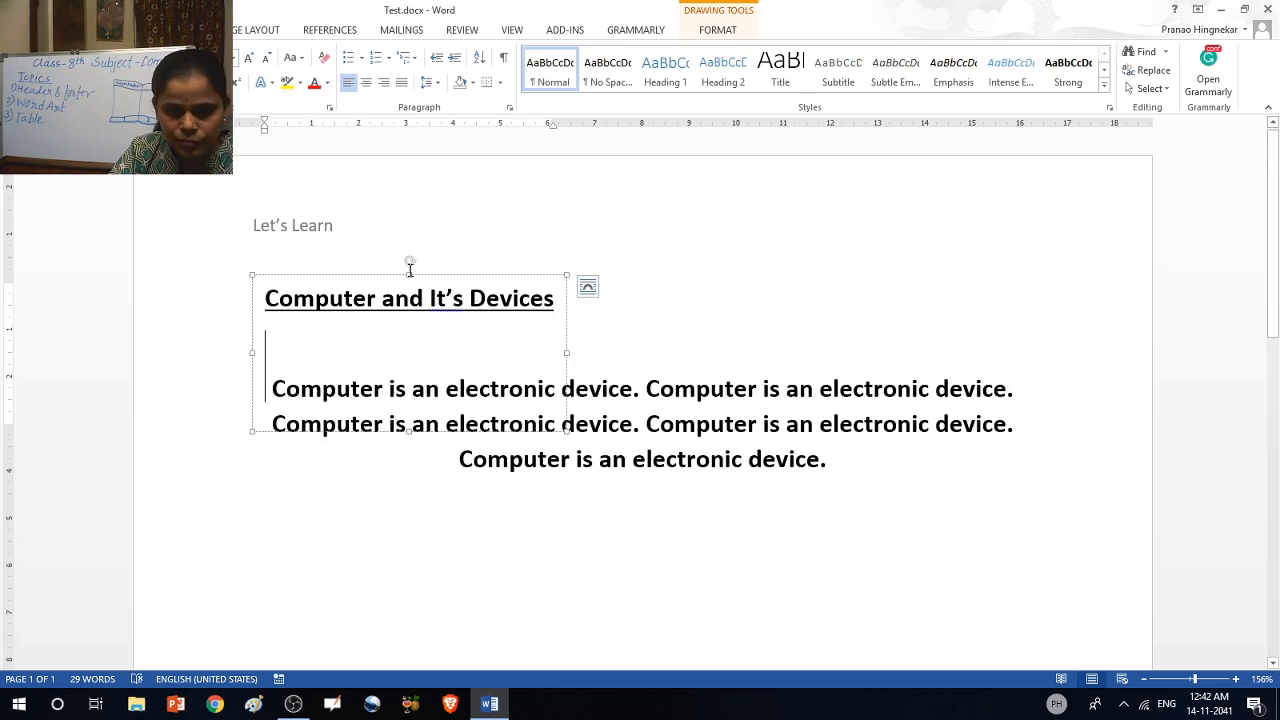
Step: Move the WordArt box horizontally towards the page centre and add a blank line before the body paragraph
{"action": "left_click_drag", "start_coordinate": [408, 272], "coordinate": [578, 267]}
{"action": "left_click", "coordinate": [380, 557]}
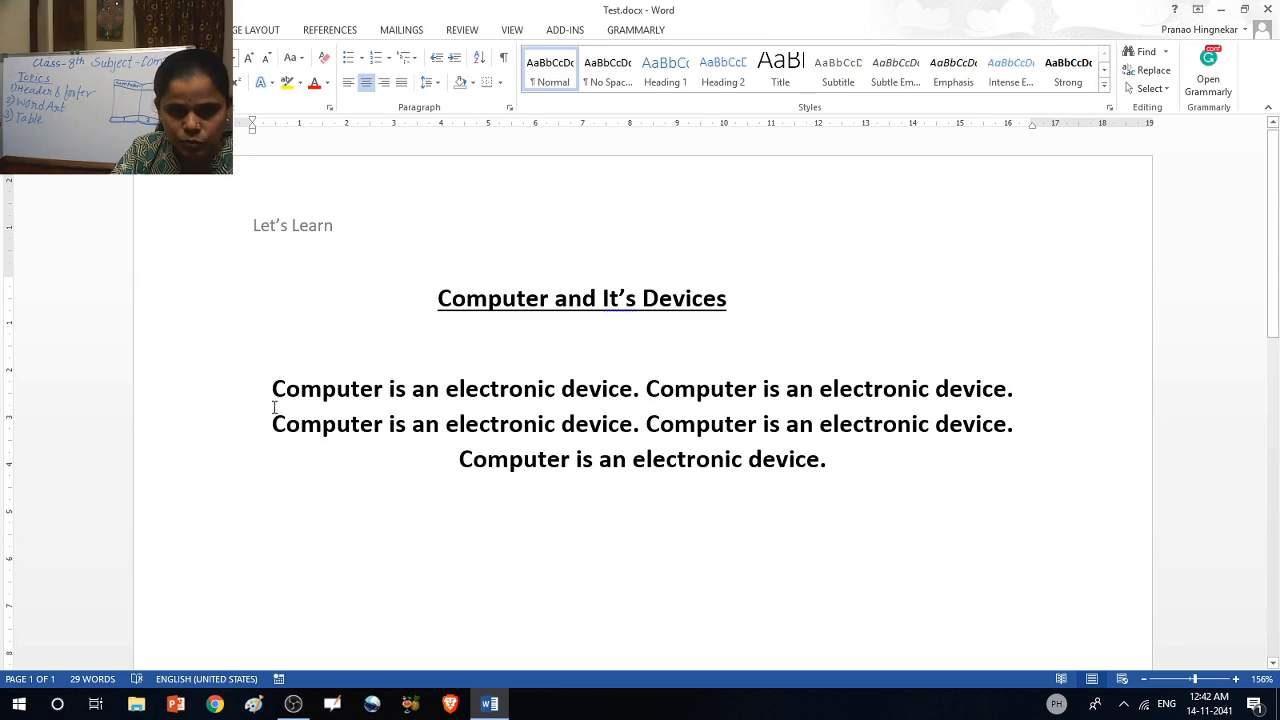
{"action": "key", "text": "Return"}
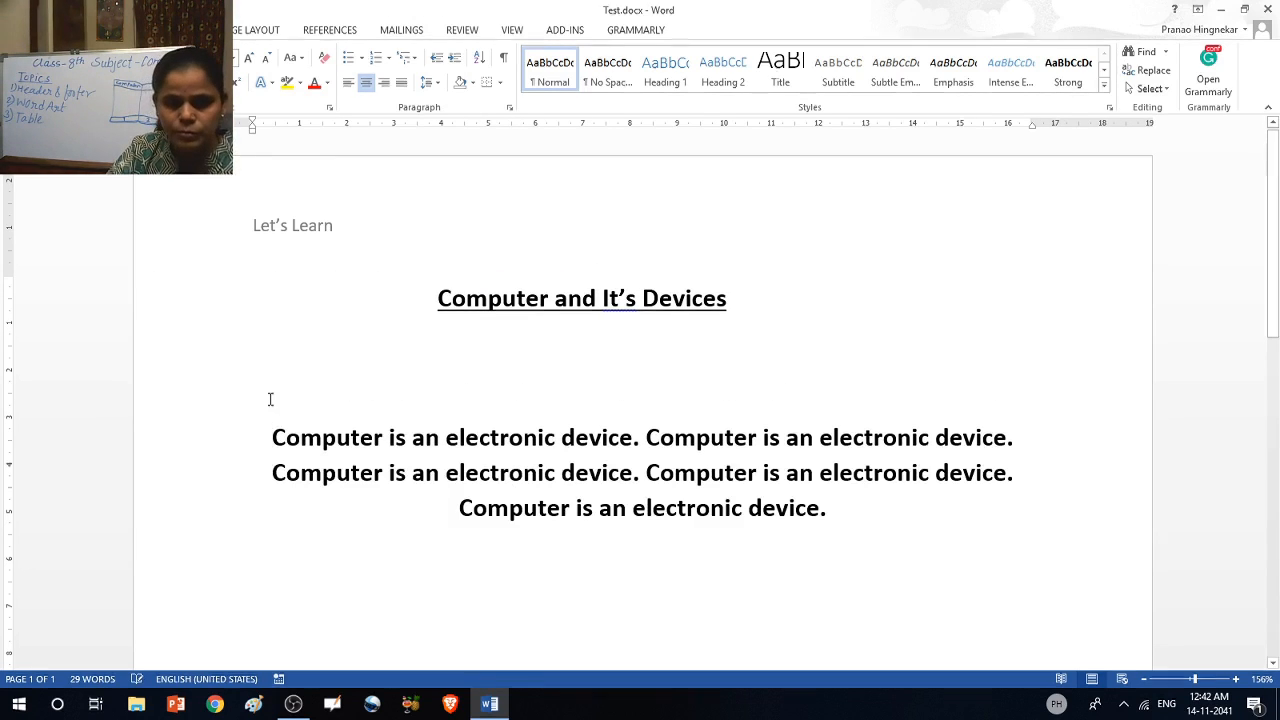
Step: Resize the WordArt box so it is slightly wider and much shorter, ending just below the heading text
{"action": "left_click", "coordinate": [428, 301]}
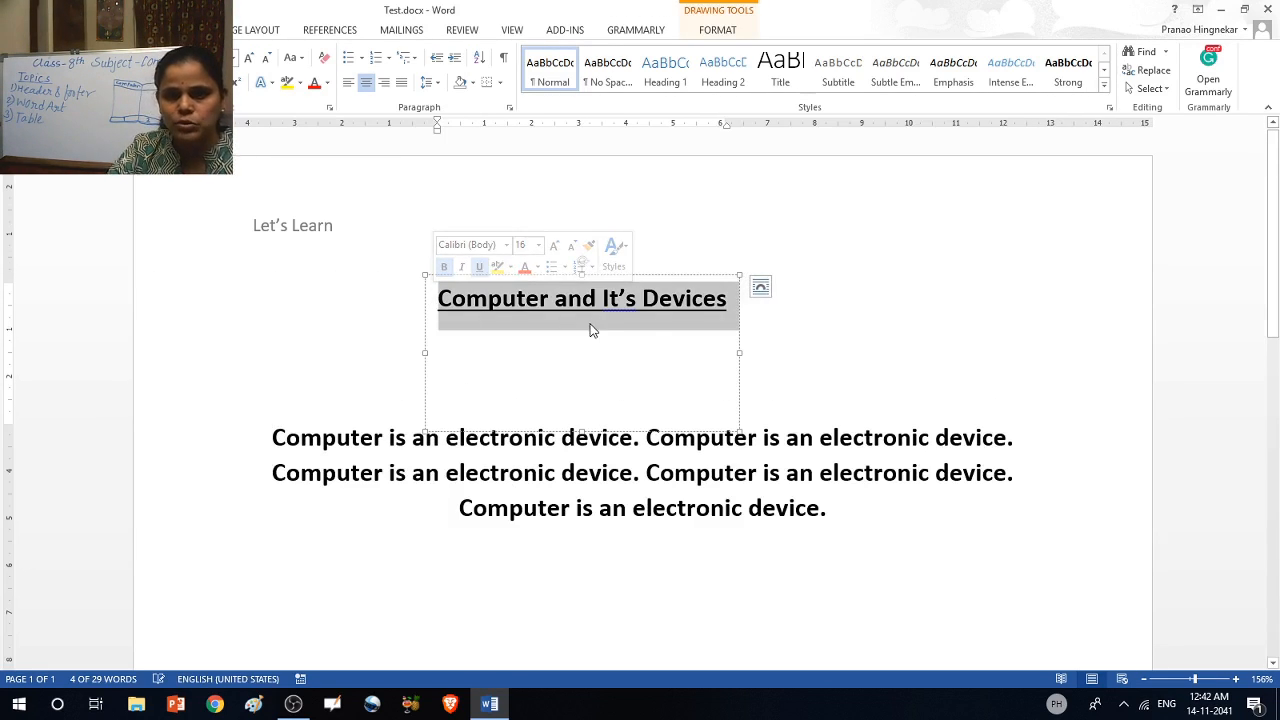
{"action": "left_click_drag", "start_coordinate": [736, 430], "coordinate": [779, 340]}
{"action": "left_click", "coordinate": [768, 367]}
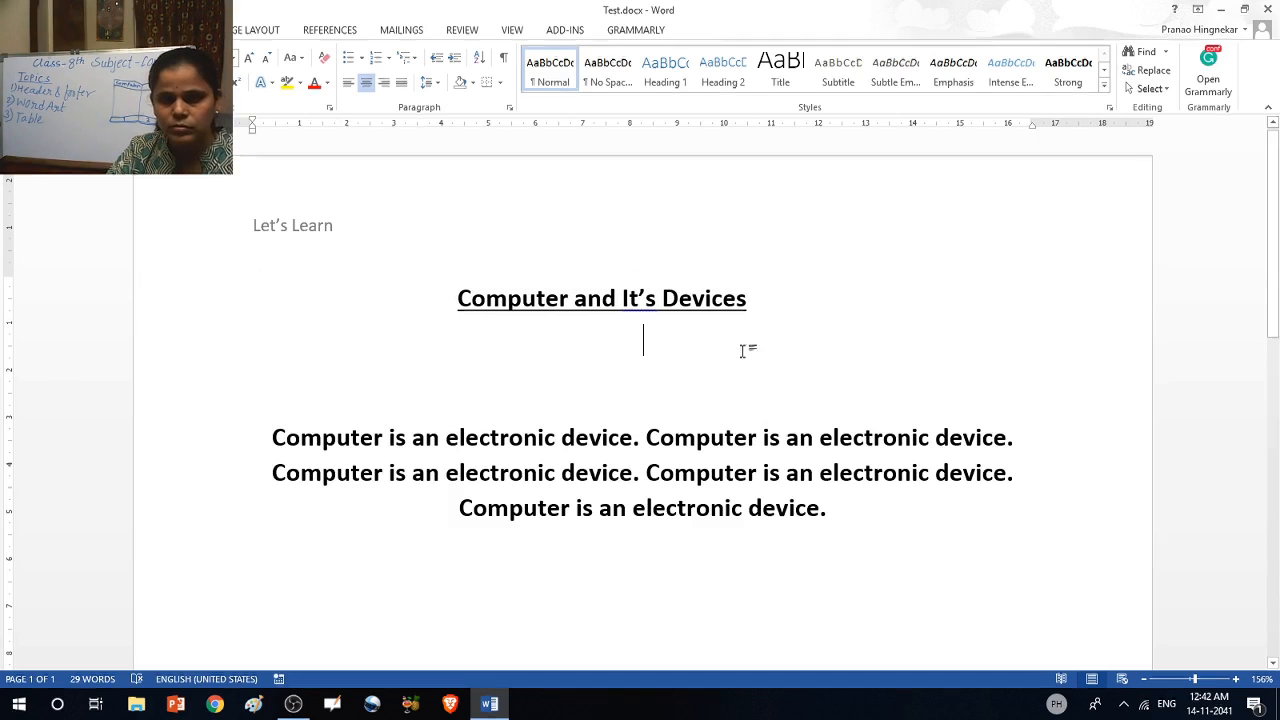
Step: Delete the heading text from the WordArt box and insert a new WordArt object in the gold style of the first row
{"action": "left_click", "coordinate": [443, 298]}
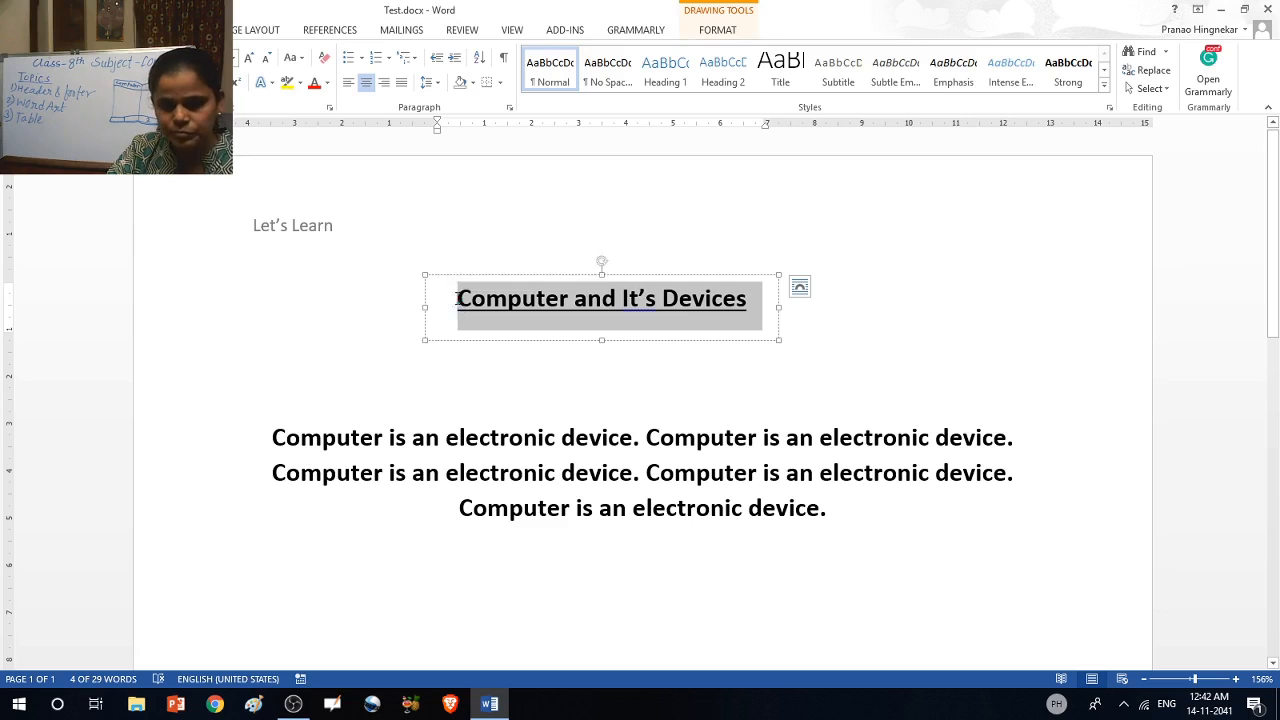
{"action": "key", "text": "Delete"}
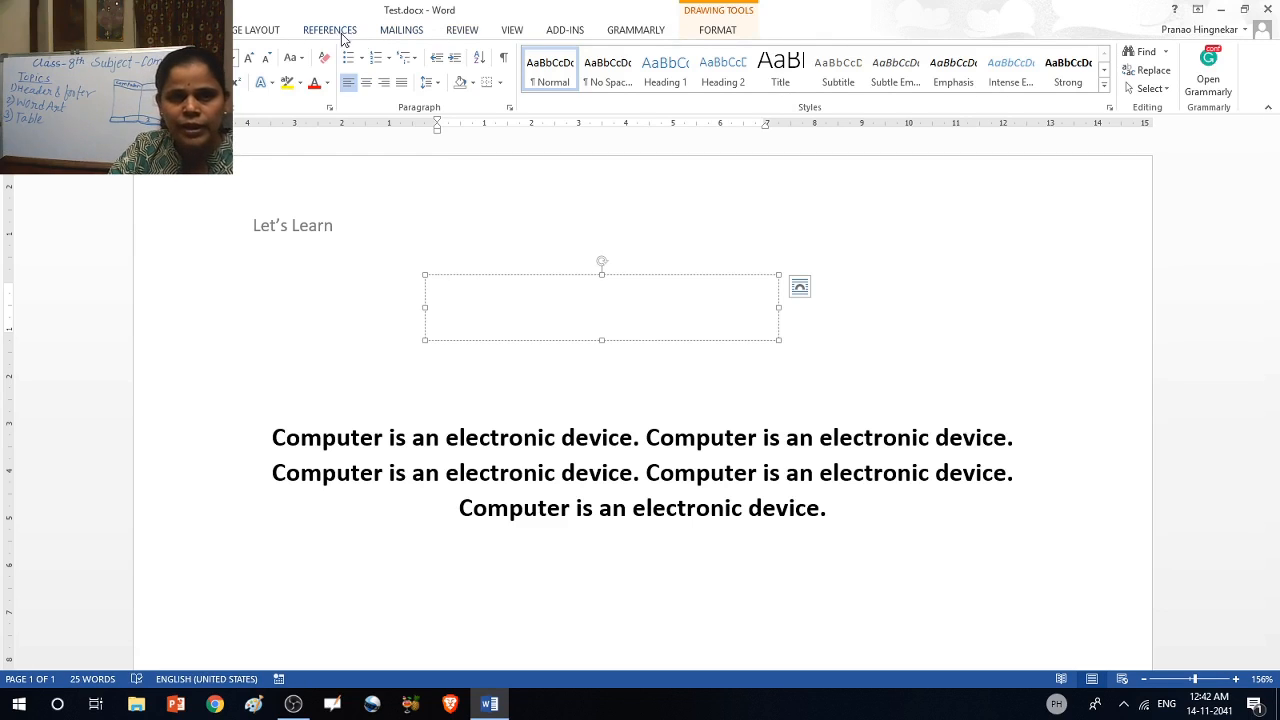
{"action": "left_click", "coordinate": [121, 30]}
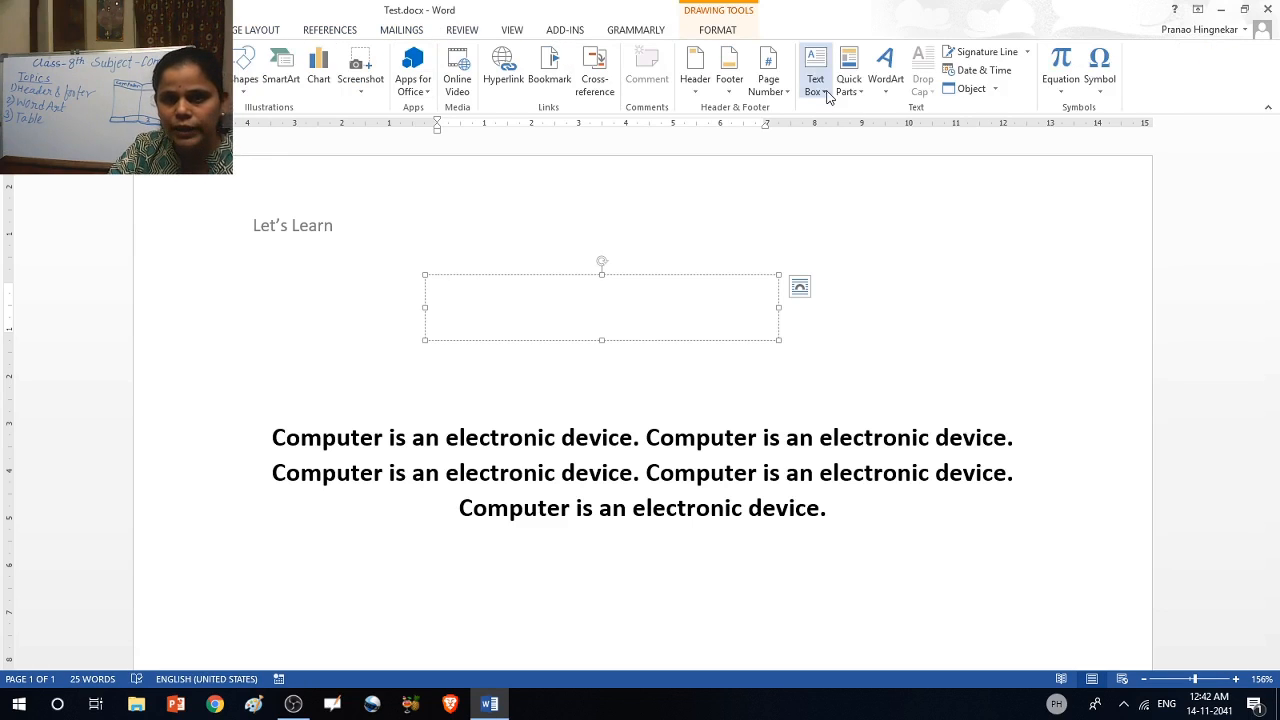
{"action": "left_click", "coordinate": [886, 82]}
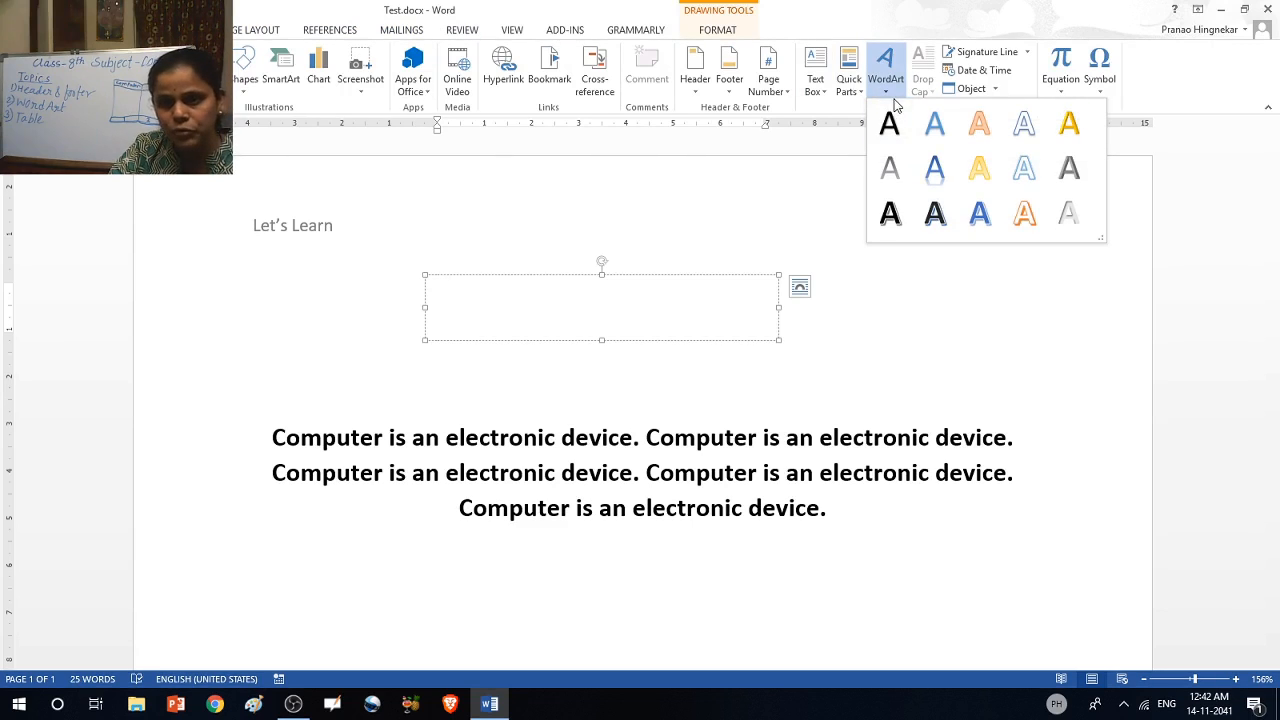
{"action": "left_click", "coordinate": [1068, 124]}
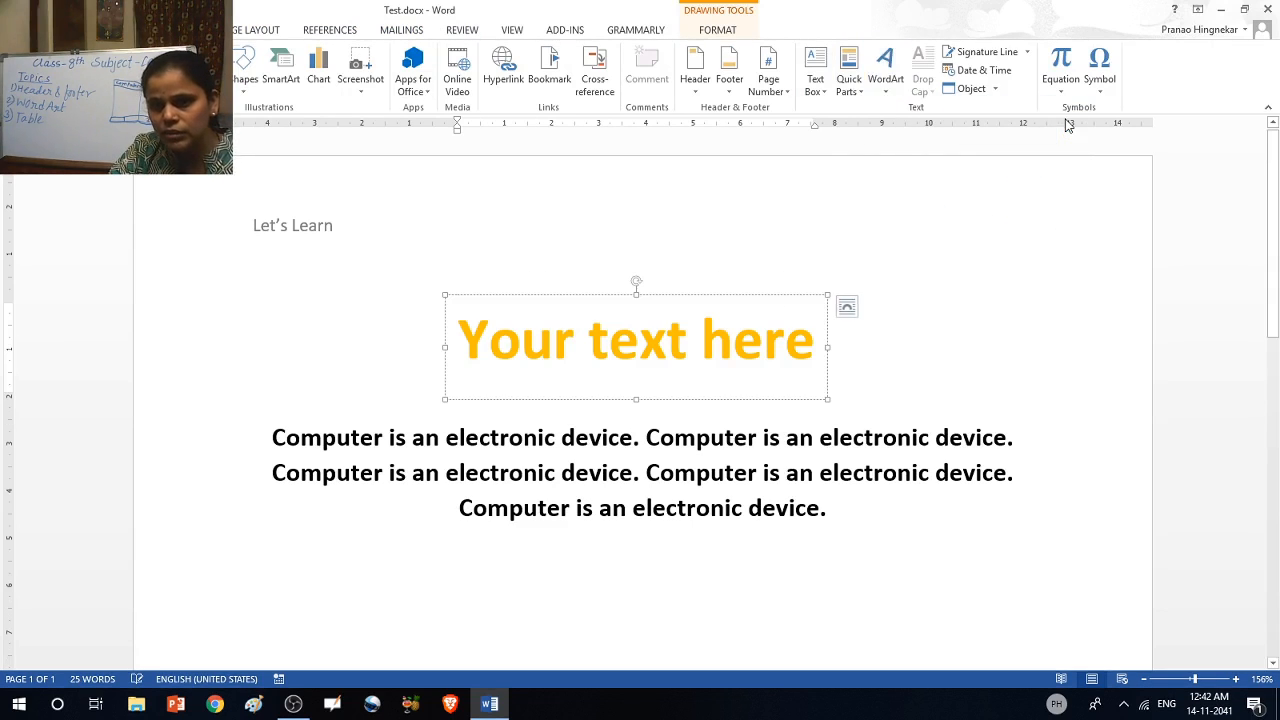
Step: Replace the gold WordArt's placeholder text with "Heading 1" and deselect the object
{"action": "left_click", "coordinate": [763, 347]}
{"action": "key", "text": "BackSpace"}
{"action": "key", "text": "BackSpace"}
{"action": "key", "text": "BackSpace"}
{"action": "key", "text": "BackSpace"}
{"action": "key", "text": "BackSpace"}
{"action": "key", "text": "BackSpace"}
{"action": "key", "text": "BackSpace"}
{"action": "key", "text": "BackSpace"}
{"action": "key", "text": "BackSpace"}
{"action": "key", "text": "BackSpace"}
{"action": "key", "text": "BackSpace"}
{"action": "key", "text": "BackSpace"}
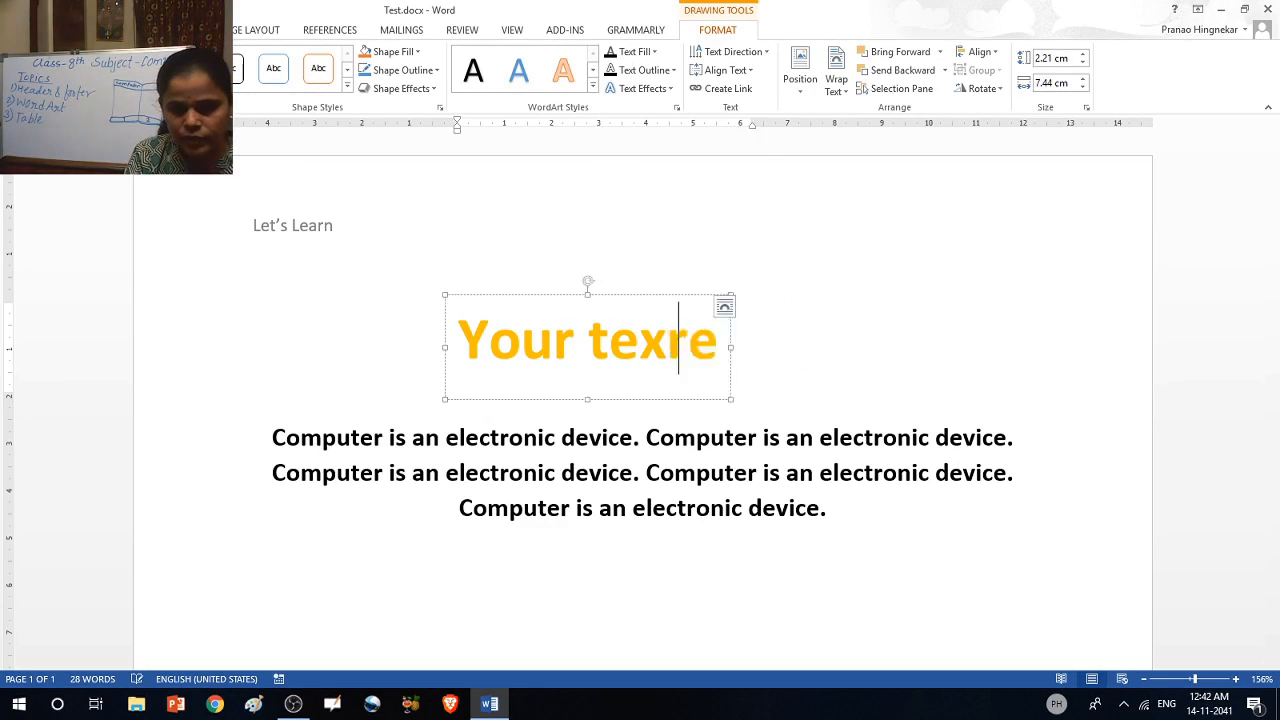
{"action": "key", "text": "Delete"}
{"action": "key", "text": "Delete"}
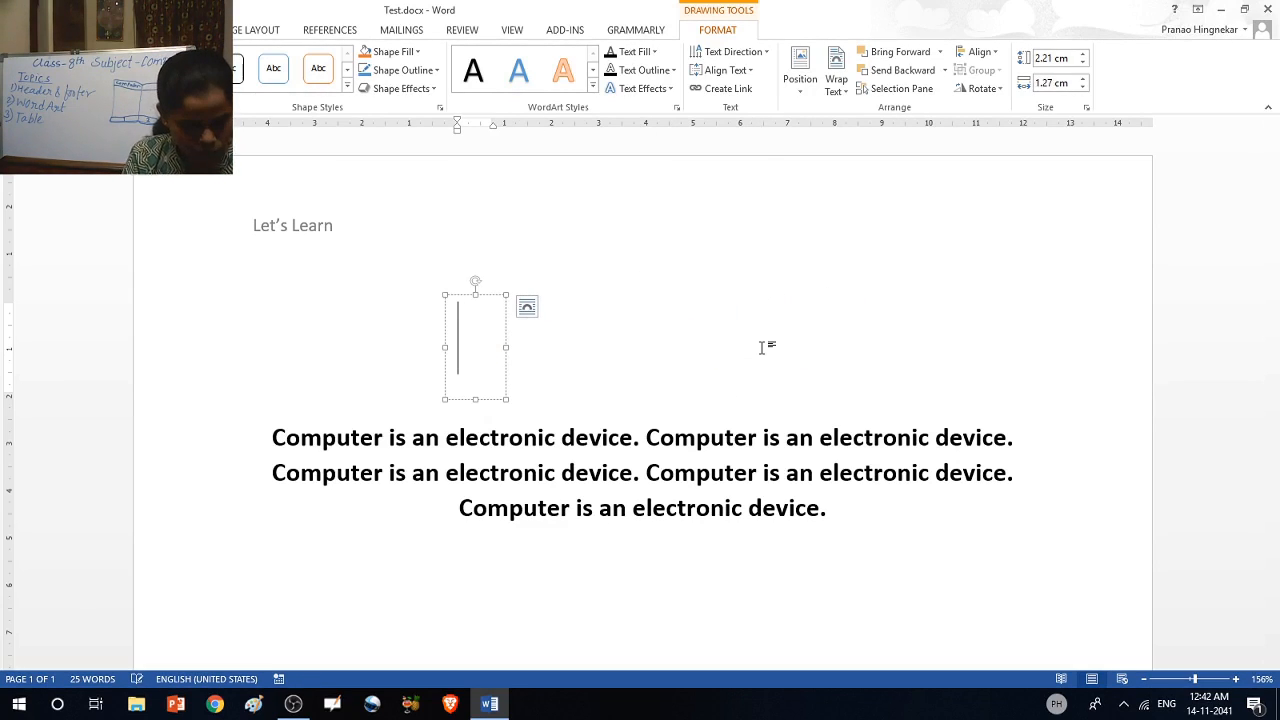
{"action": "type", "text": "Head"}
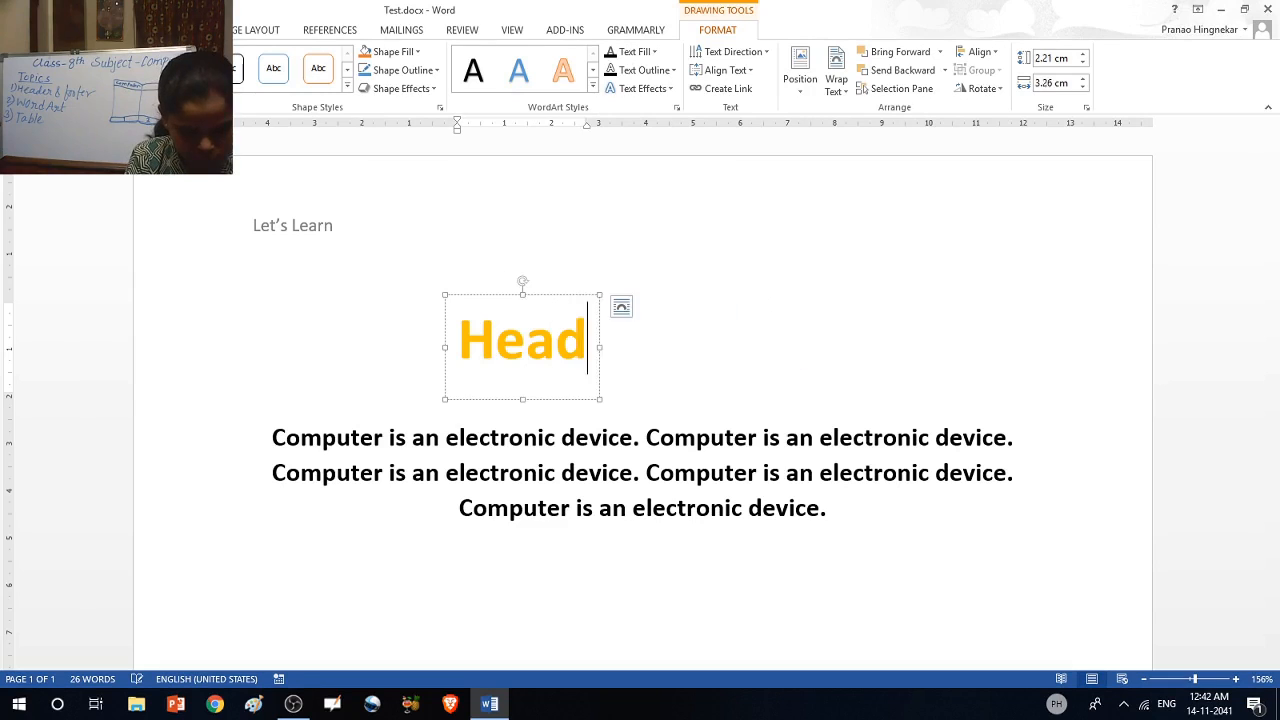
{"action": "type", "text": "ing 1"}
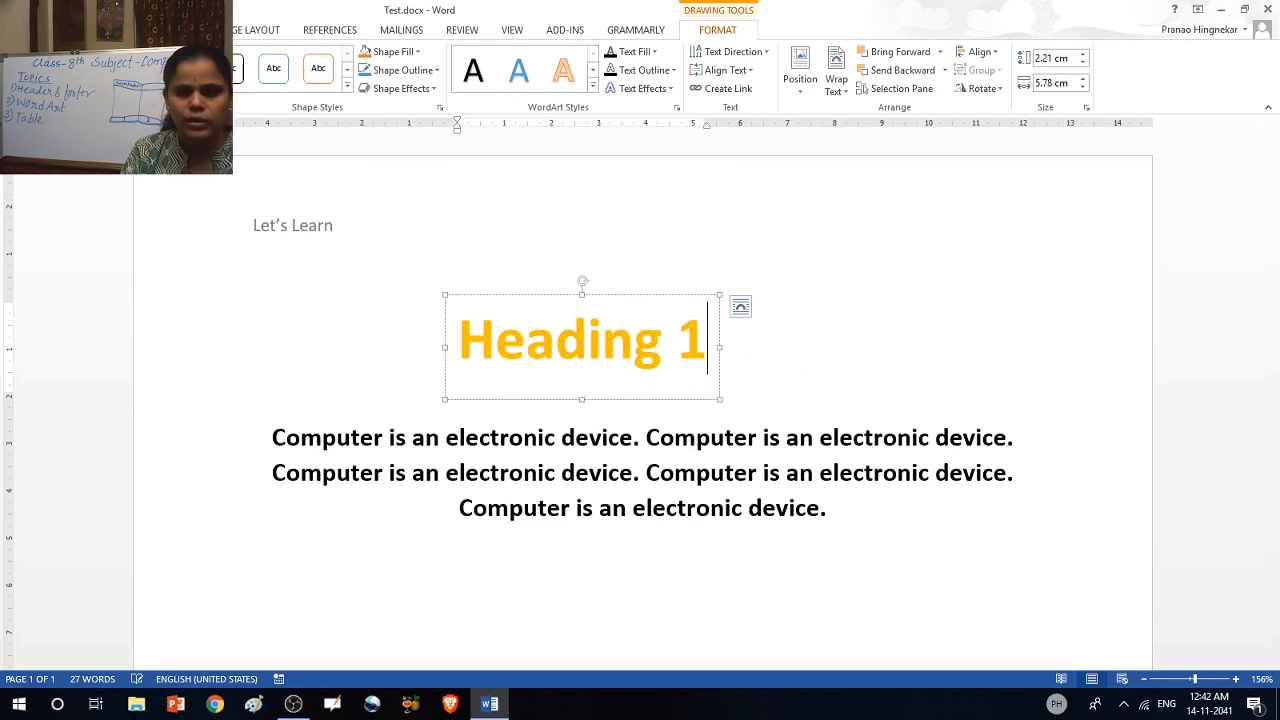
{"action": "left_click", "coordinate": [792, 362]}
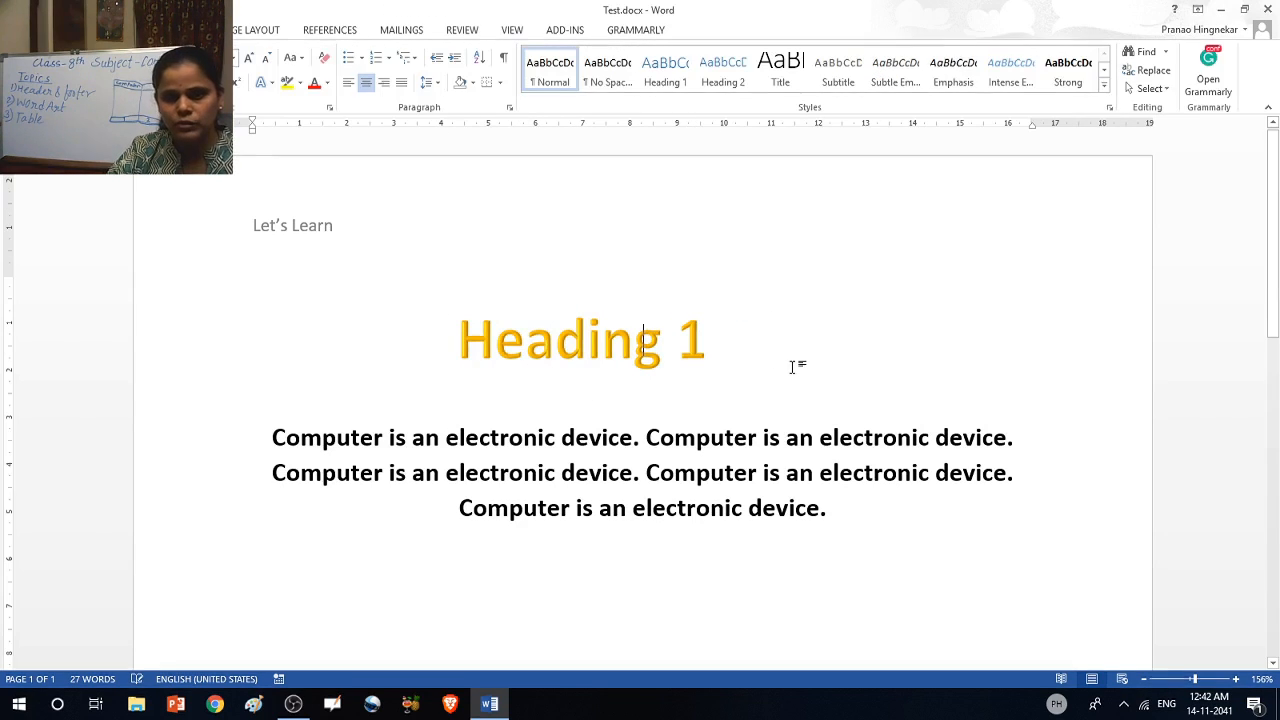
Step: Add two blank lines between the Heading 1 WordArt and the body paragraph
{"action": "left_click", "coordinate": [714, 352]}
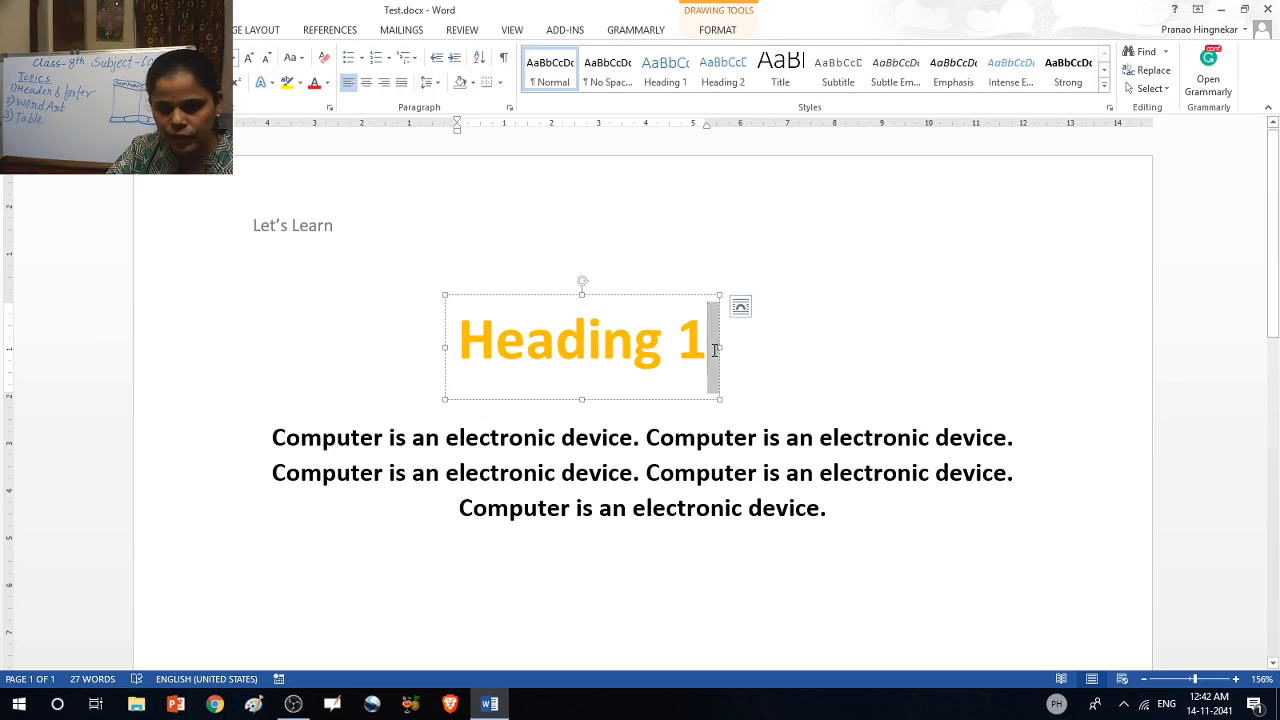
{"action": "left_click", "coordinate": [700, 400]}
{"action": "left_click", "coordinate": [274, 437]}
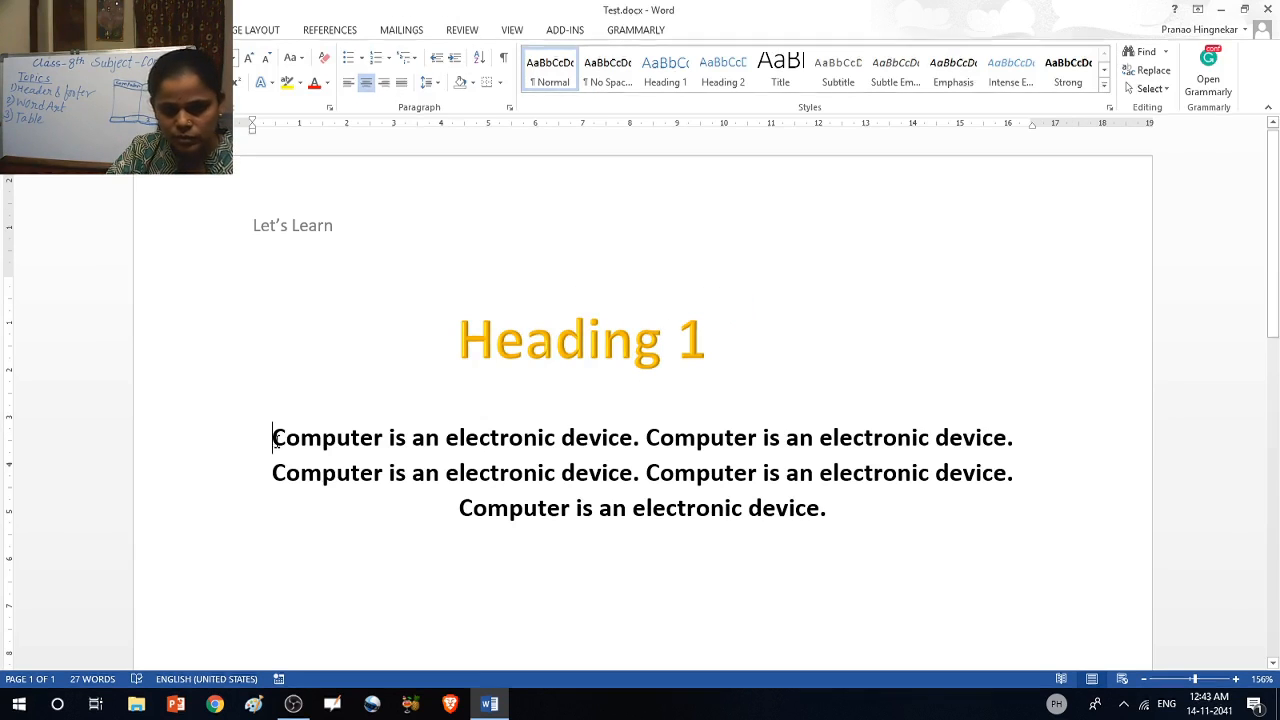
{"action": "key", "text": "Return"}
{"action": "key", "text": "Return"}
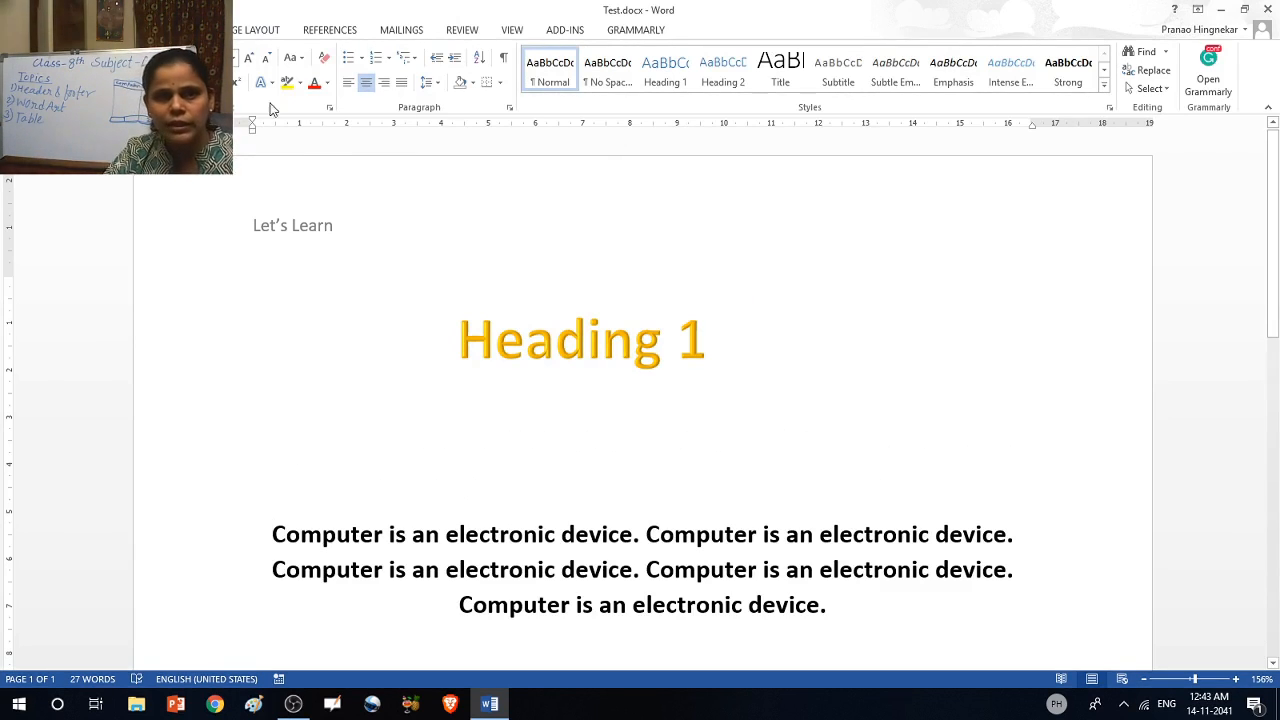
Step: Insert a new WordArt object in the outlined blue style, third in the last row of the gallery
{"action": "left_click", "coordinate": [125, 30]}
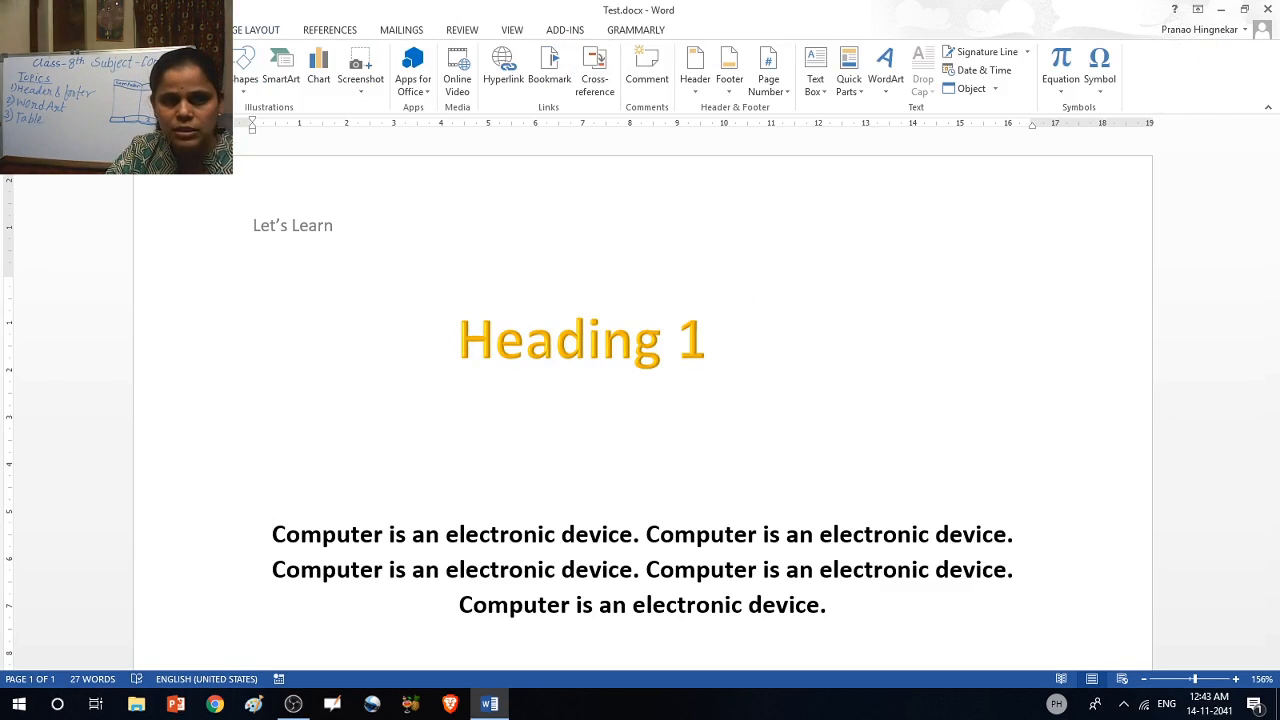
{"action": "left_click", "coordinate": [884, 85]}
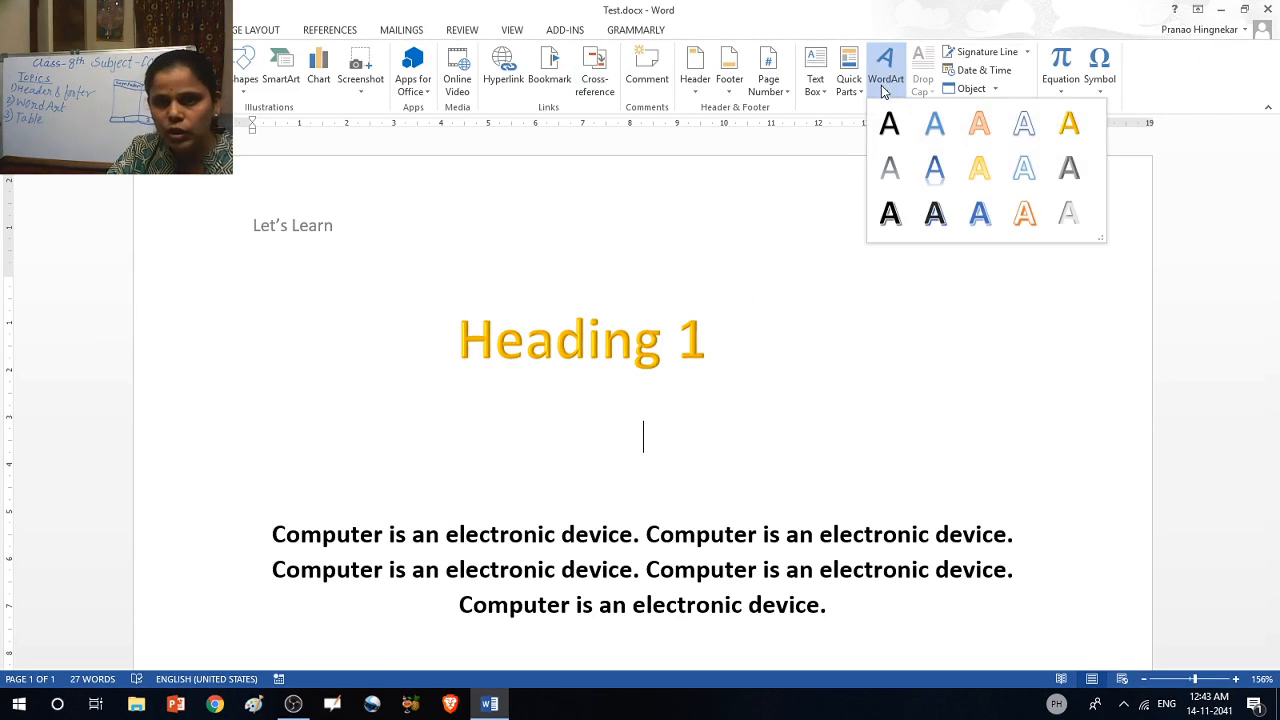
{"action": "left_click", "coordinate": [979, 218]}
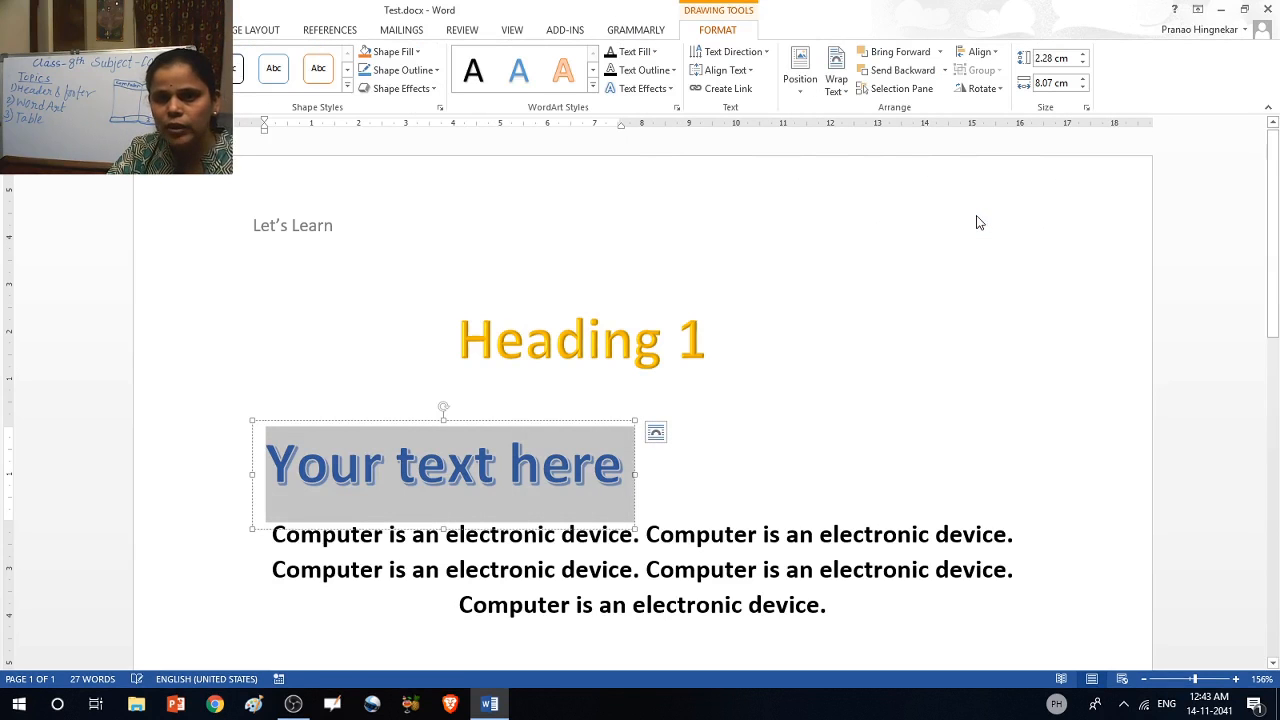
Step: Replace the new blue WordArt's placeholder text with "Heading 2"
{"action": "left_click", "coordinate": [620, 480]}
{"action": "key", "text": "BackSpace"}
{"action": "key", "text": "BackSpace"}
{"action": "key", "text": "BackSpace"}
{"action": "key", "text": "BackSpace"}
{"action": "key", "text": "BackSpace"}
{"action": "key", "text": "BackSpace"}
{"action": "key", "text": "BackSpace"}
{"action": "key", "text": "BackSpace"}
{"action": "key", "text": "BackSpace"}
{"action": "key", "text": "BackSpace"}
{"action": "key", "text": "BackSpace"}
{"action": "key", "text": "BackSpace"}
{"action": "key", "text": "BackSpace"}
{"action": "key", "text": "BackSpace"}
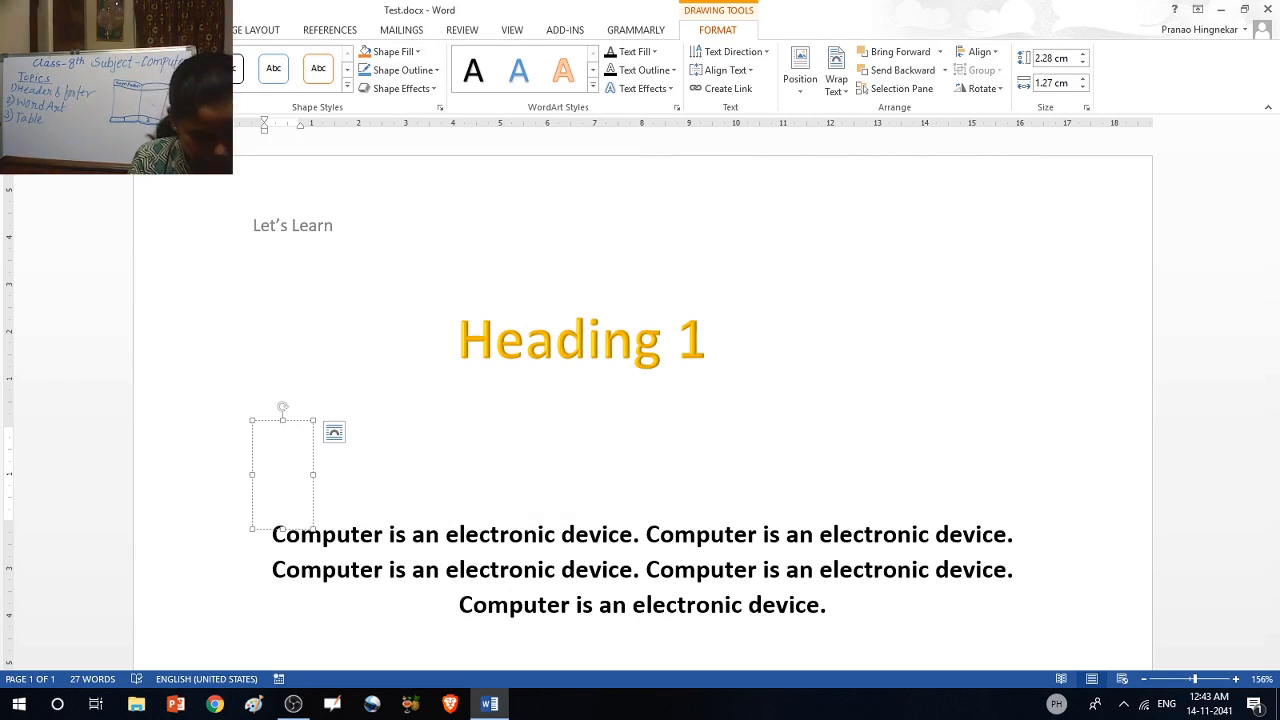
{"action": "type", "text": "Headin"}
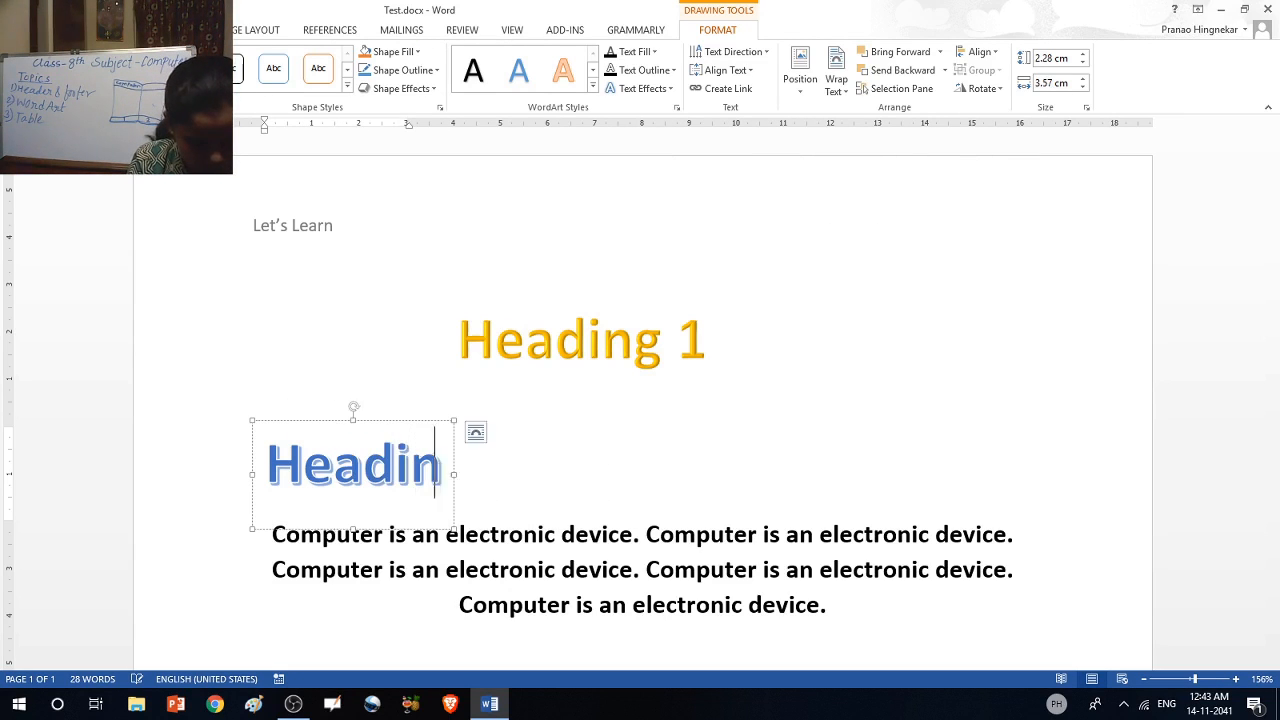
{"action": "type", "text": "g 2"}
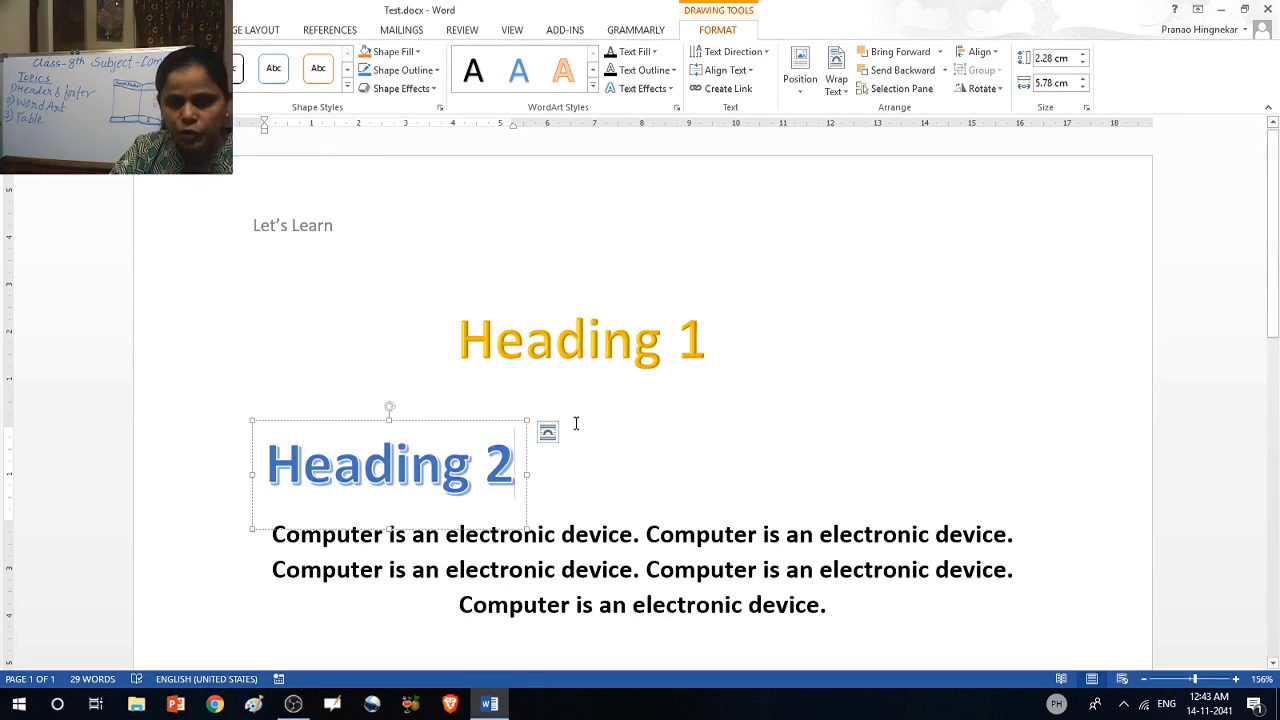
Step: Move the Heading 2 WordArt directly below Heading 1 and make its box slightly wider and shorter so the text fits one line
{"action": "left_click", "coordinate": [410, 419]}
{"action": "left_click_drag", "start_coordinate": [410, 414], "coordinate": [587, 374]}
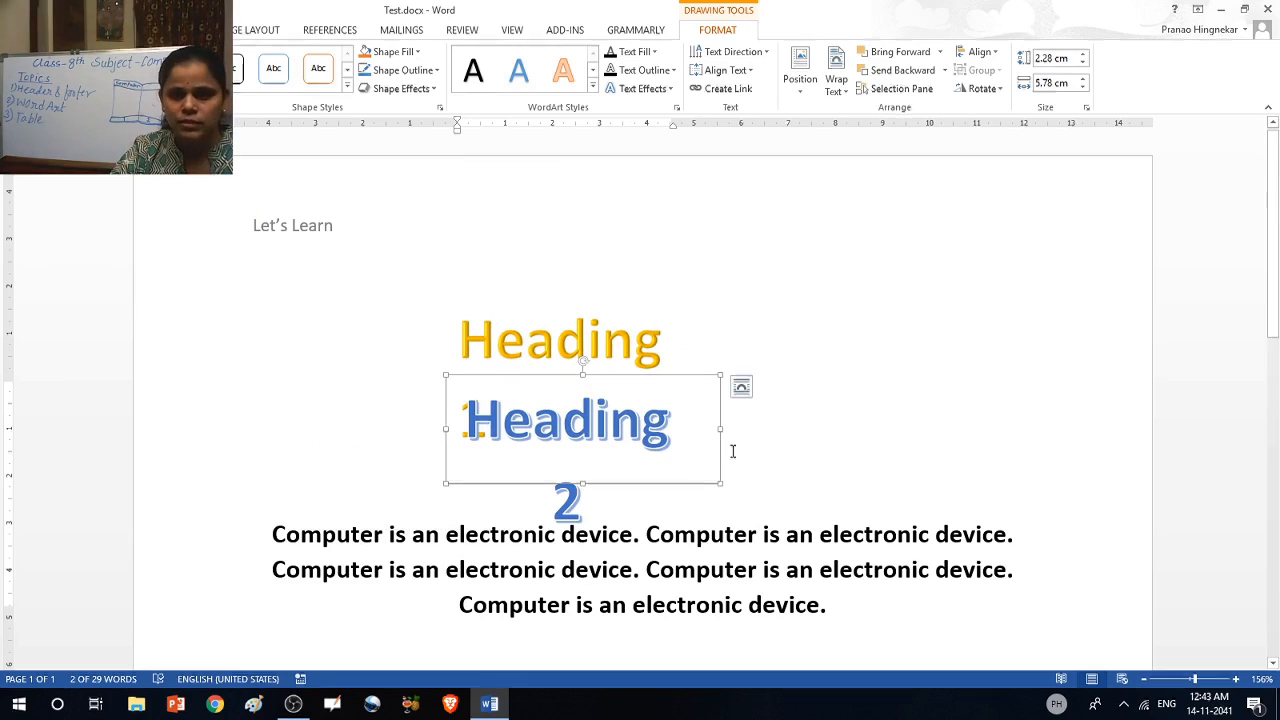
{"action": "left_click_drag", "start_coordinate": [717, 482], "coordinate": [740, 466]}
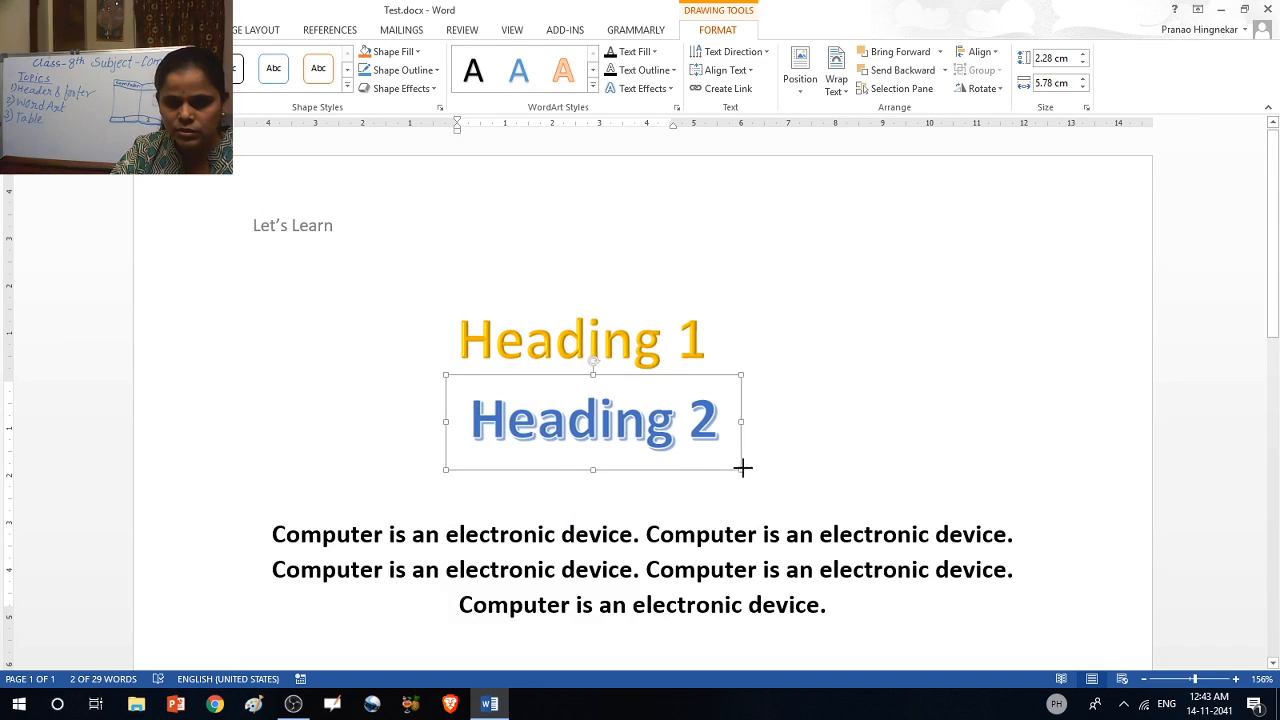
{"action": "left_click", "coordinate": [830, 458]}
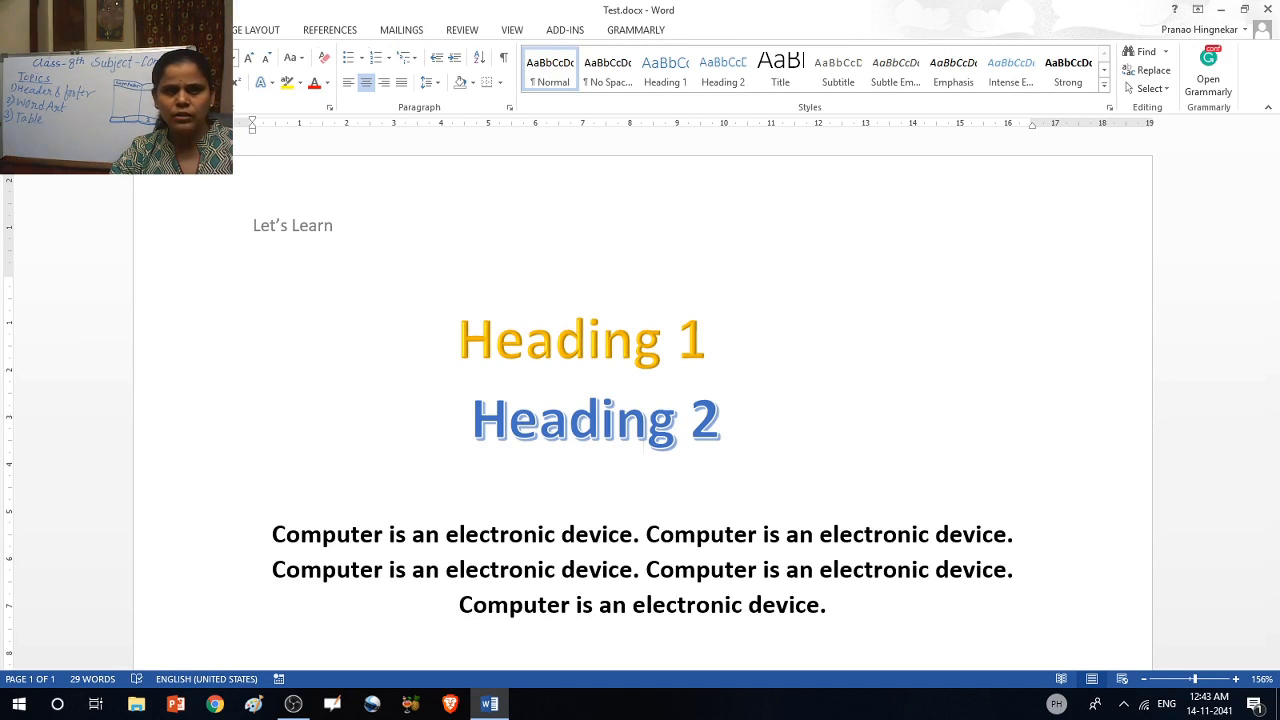
Step: Insert another WordArt object in the blue reflection style of the second row and add two blank lines before the body paragraph
{"action": "left_click", "coordinate": [122, 30]}
{"action": "left_click", "coordinate": [893, 90]}
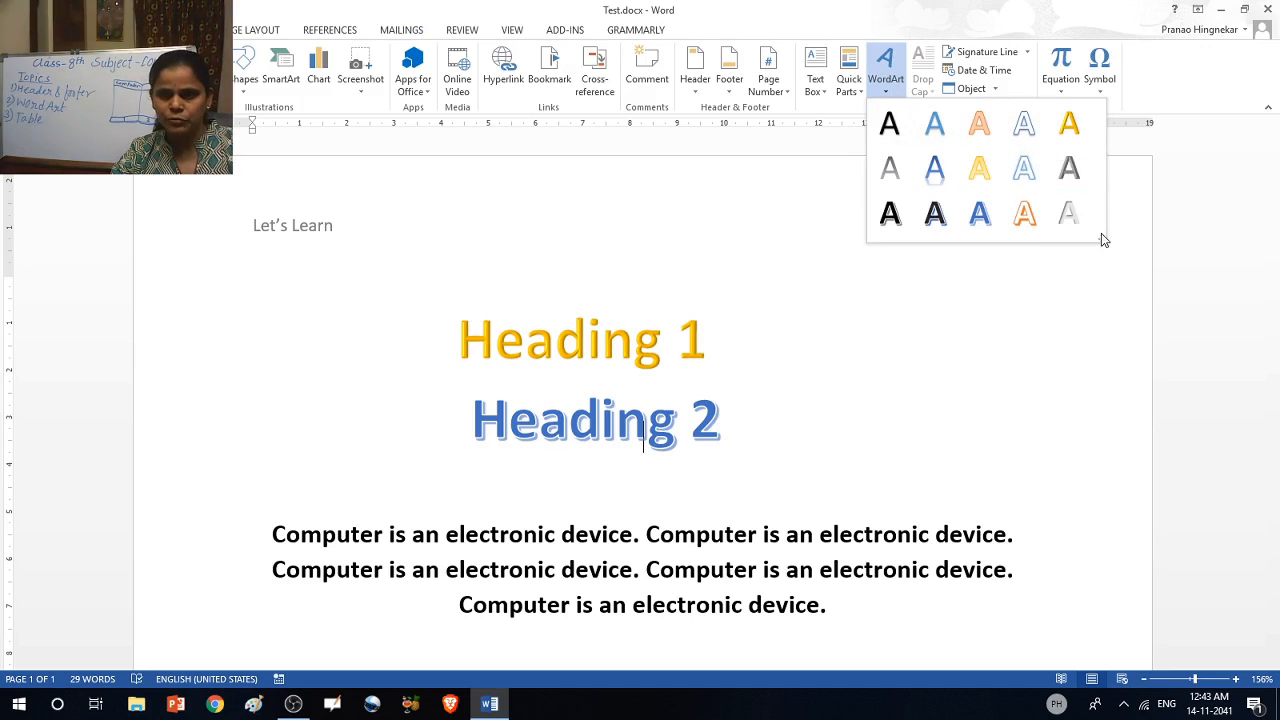
{"action": "left_click", "coordinate": [936, 170]}
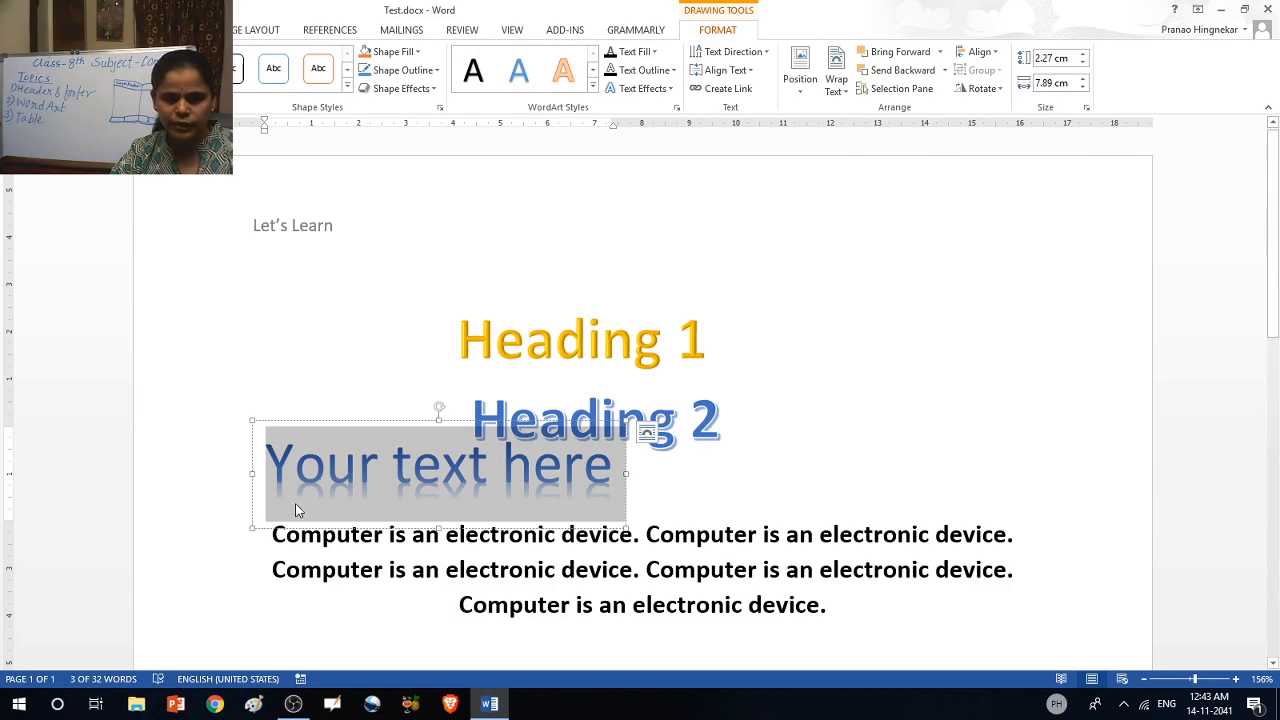
{"action": "left_click", "coordinate": [281, 535]}
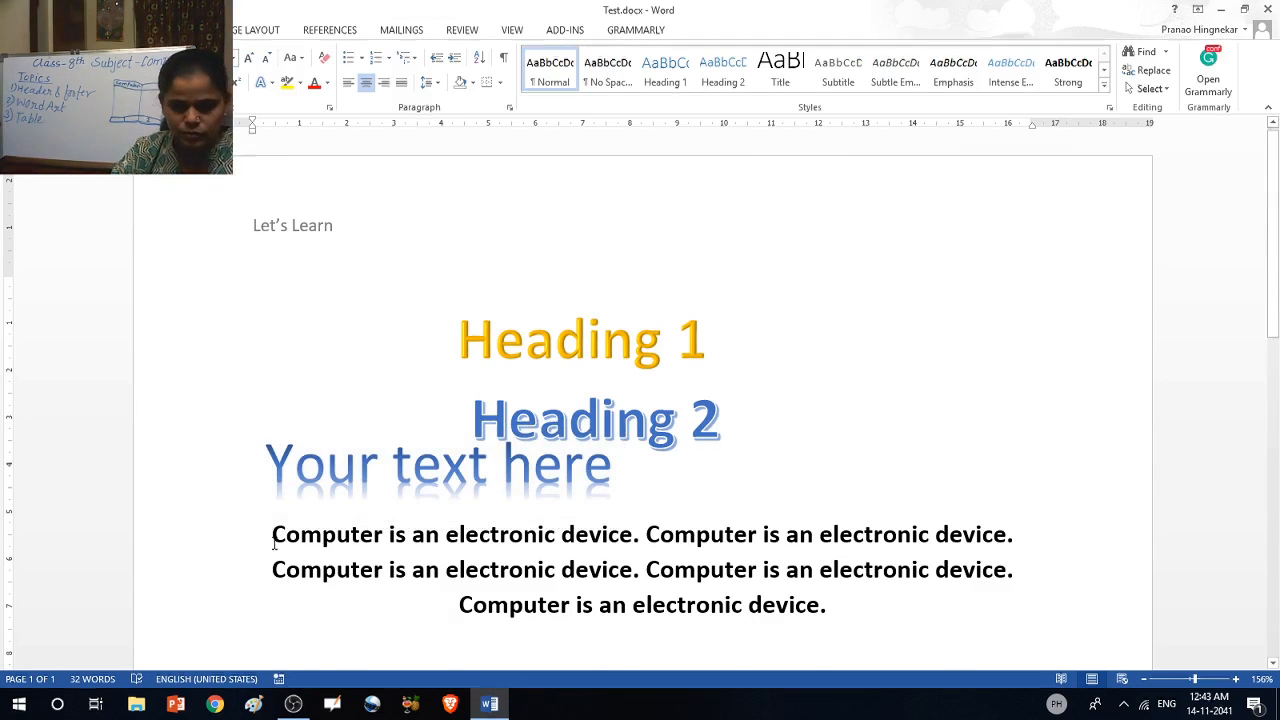
{"action": "key", "text": "Return"}
{"action": "key", "text": "Return"}
Step: Replace the reflected blue WordArt's placeholder text with "Heading 3"
{"action": "left_click", "coordinate": [288, 459]}
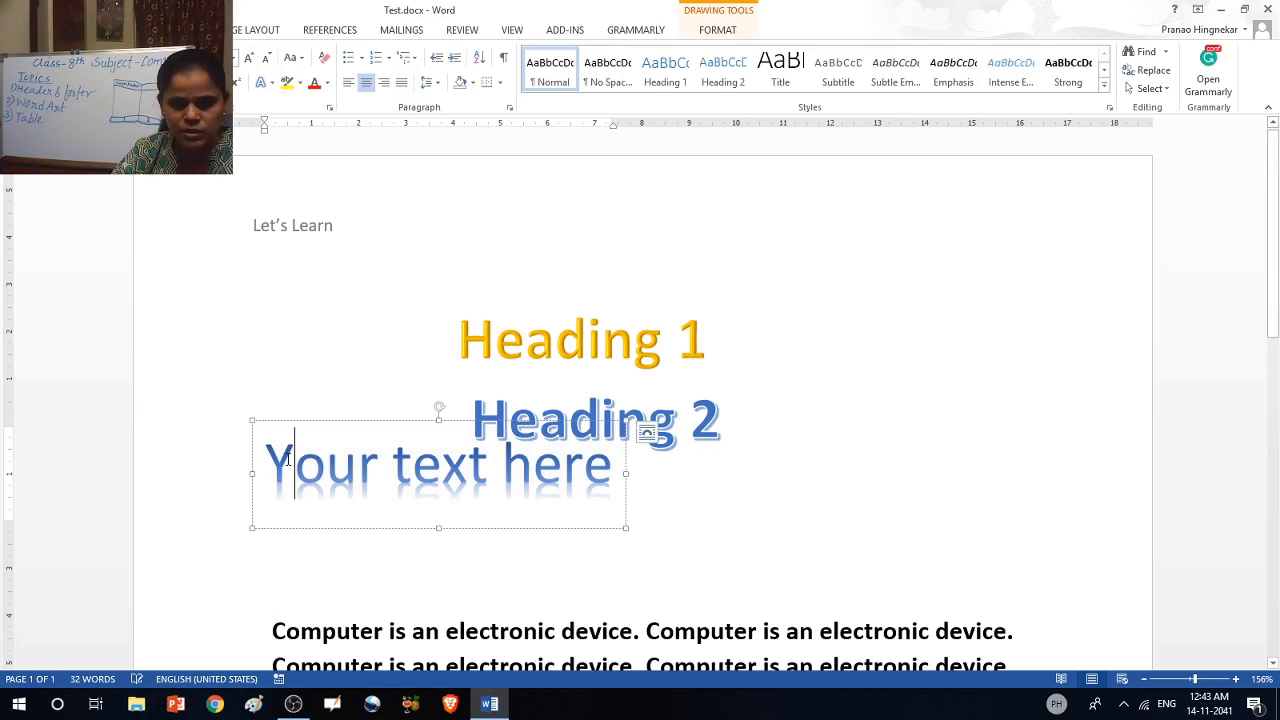
{"action": "key", "text": "Delete"}
{"action": "key", "text": "Delete"}
{"action": "key", "text": "Delete"}
{"action": "key", "text": "Delete"}
{"action": "key", "text": "Delete"}
{"action": "key", "text": "Delete"}
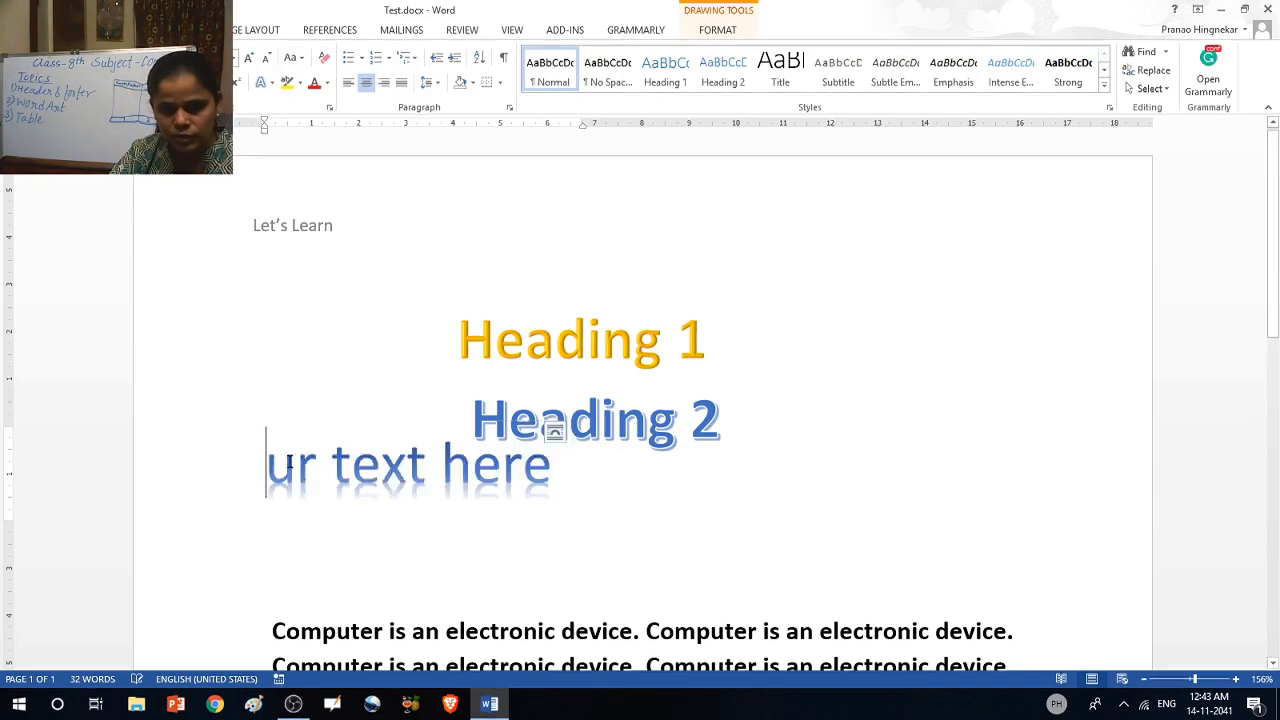
{"action": "key", "text": "Delete"}
{"action": "key", "text": "Delete"}
{"action": "key", "text": "Delete"}
{"action": "key", "text": "Delete"}
{"action": "key", "text": "Delete"}
{"action": "key", "text": "Delete"}
{"action": "key", "text": "Delete"}
{"action": "key", "text": "Delete"}
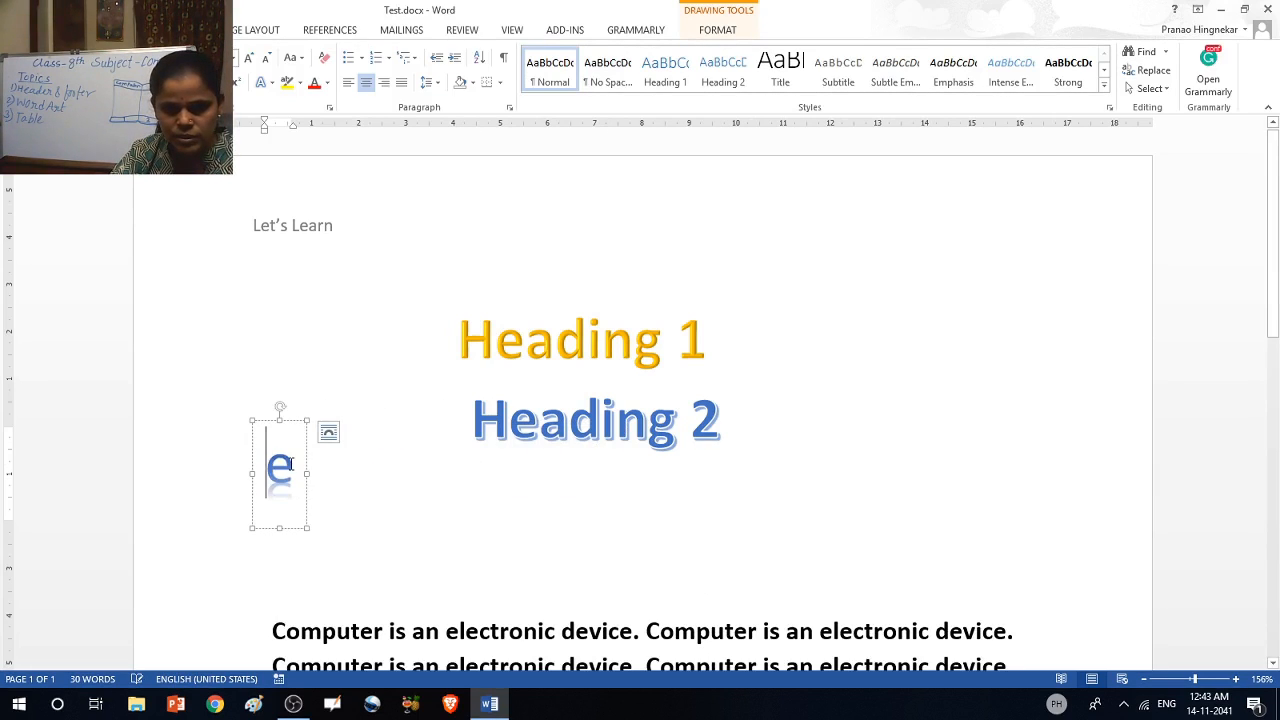
{"action": "type", "text": "H"}
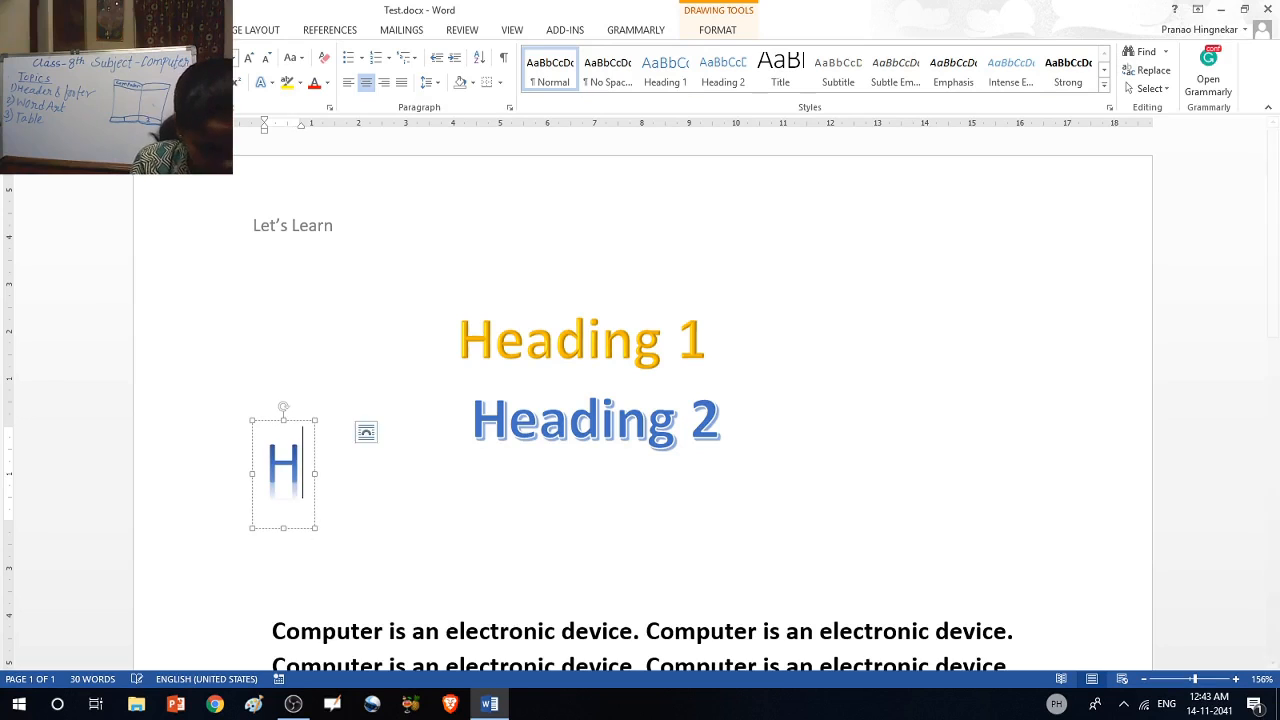
{"action": "type", "text": "eading 3"}
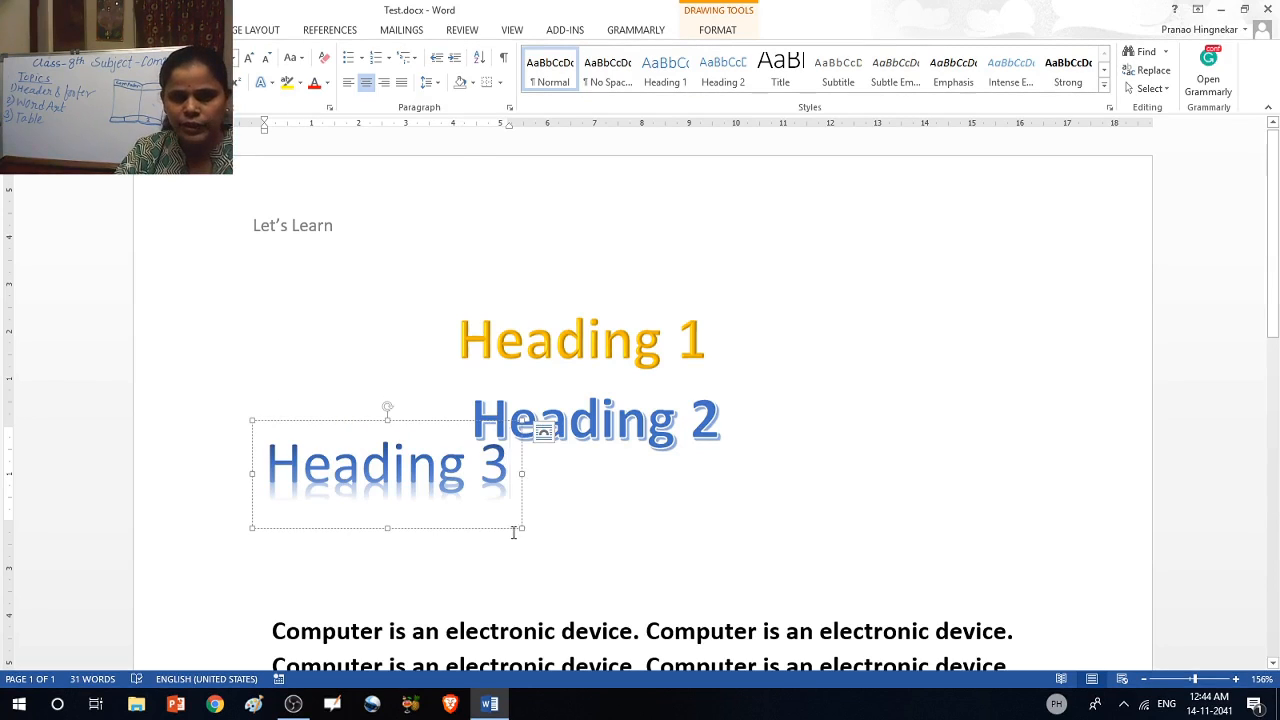
Step: Widen the Heading 3 WordArt box and move it directly below Heading 2, then deselect it
{"action": "left_click_drag", "start_coordinate": [520, 530], "coordinate": [572, 526]}
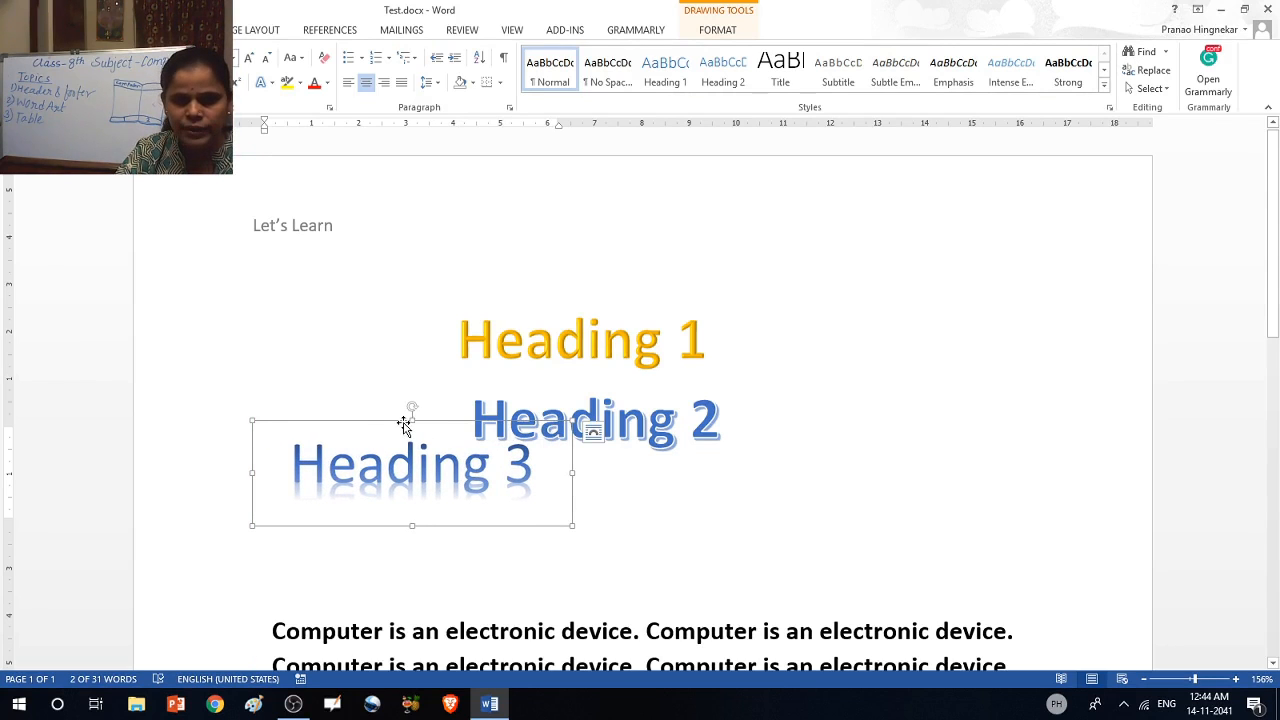
{"action": "left_click_drag", "start_coordinate": [404, 426], "coordinate": [595, 450]}
{"action": "left_click", "coordinate": [865, 440]}
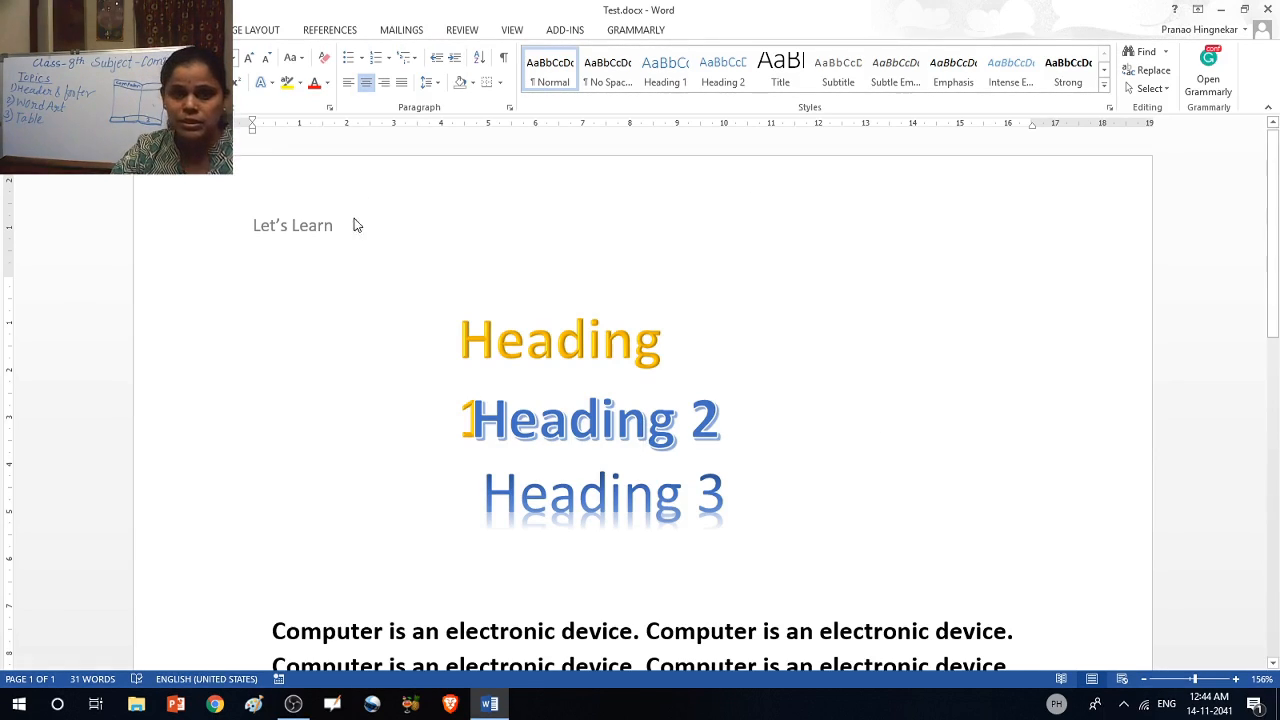
Step: Delete the entire document body, including all WordArt headings and the paragraph, keeping the header
{"action": "key", "text": "ctrl+a"}
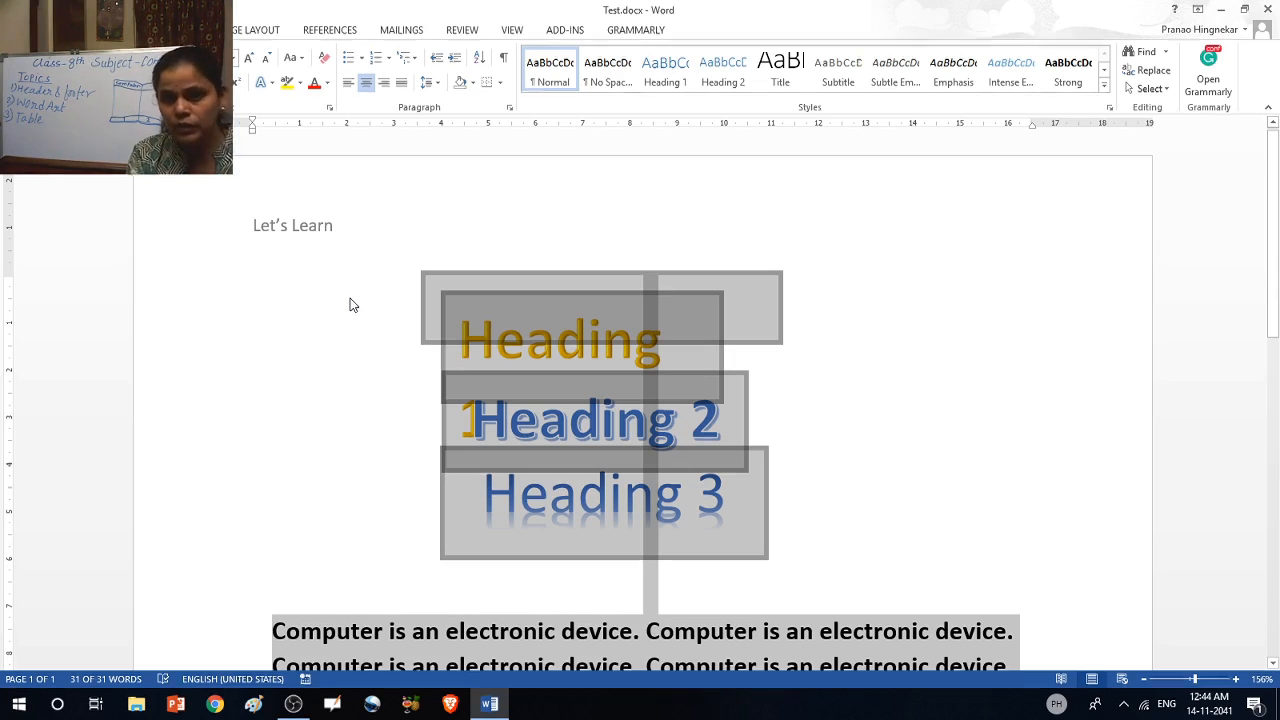
{"action": "scroll", "coordinate": [368, 348], "scroll_direction": "down", "scroll_amount": 2}
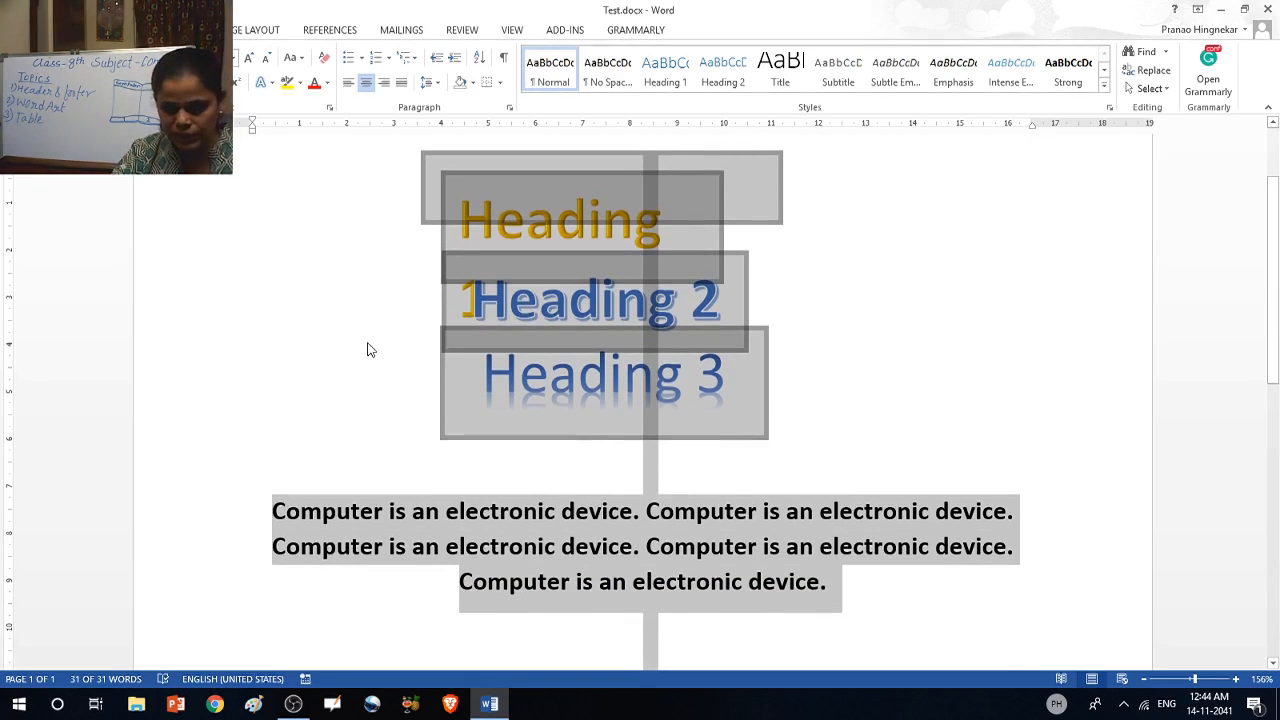
{"action": "key", "text": "Delete"}
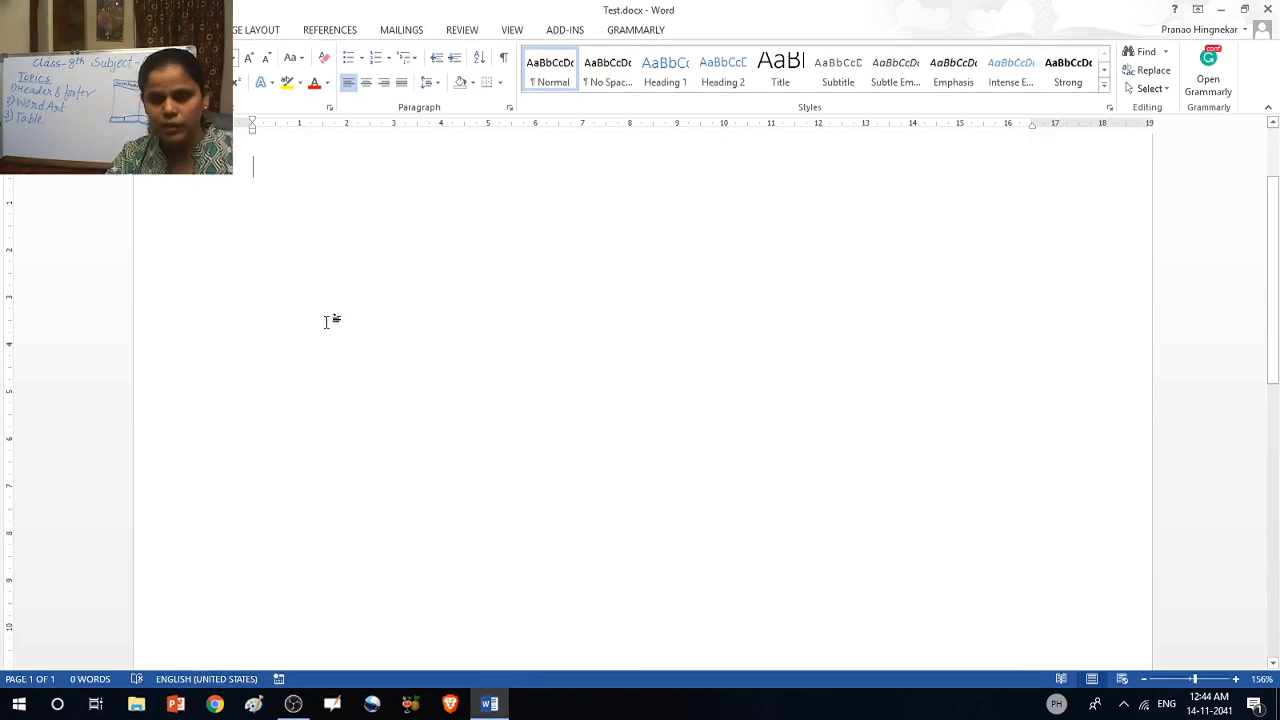
{"action": "scroll", "coordinate": [307, 355], "scroll_direction": "up", "scroll_amount": 2}
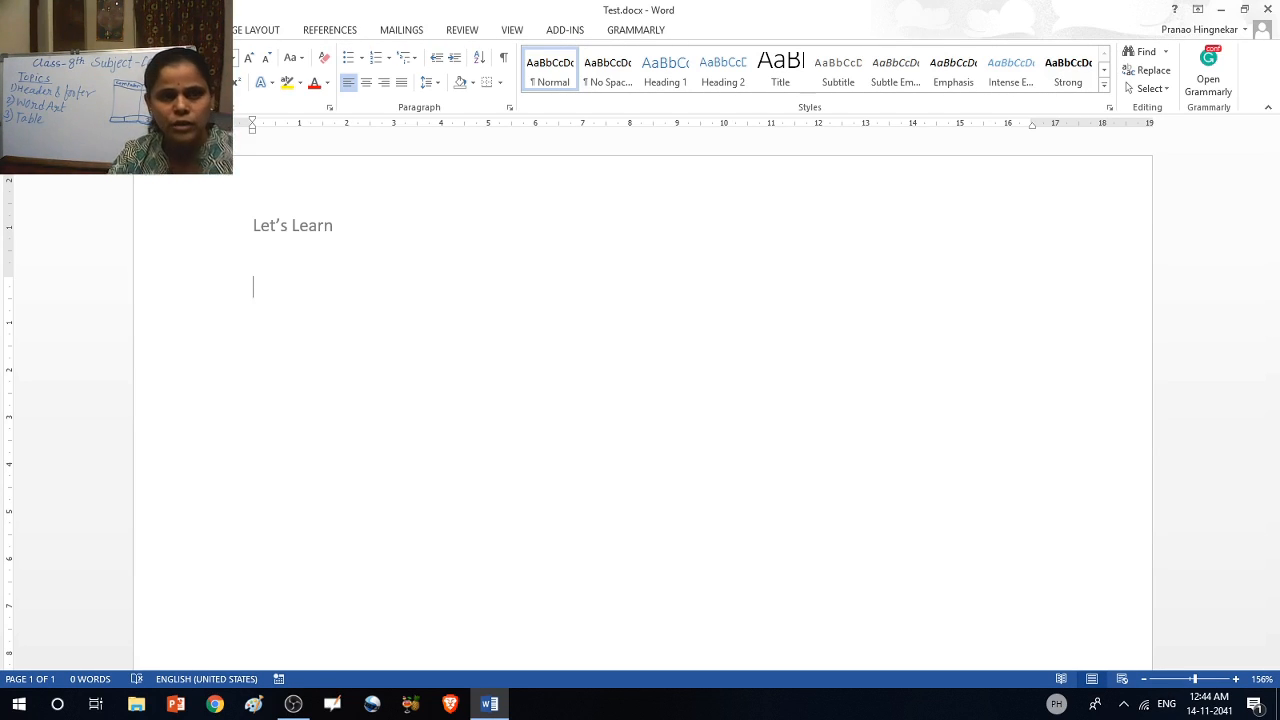
Step: Insert a table with five columns and seven rows at the start of the empty page
{"action": "left_click", "coordinate": [123, 30]}
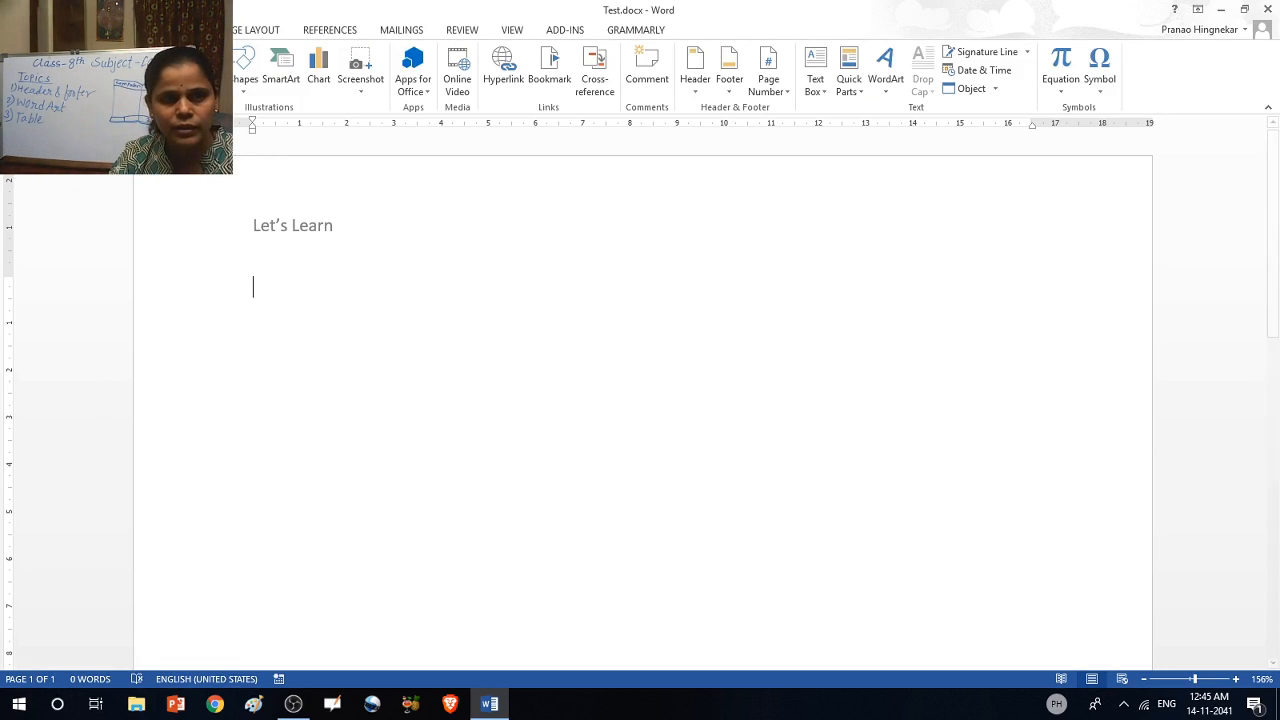
{"action": "left_click", "coordinate": [127, 80]}
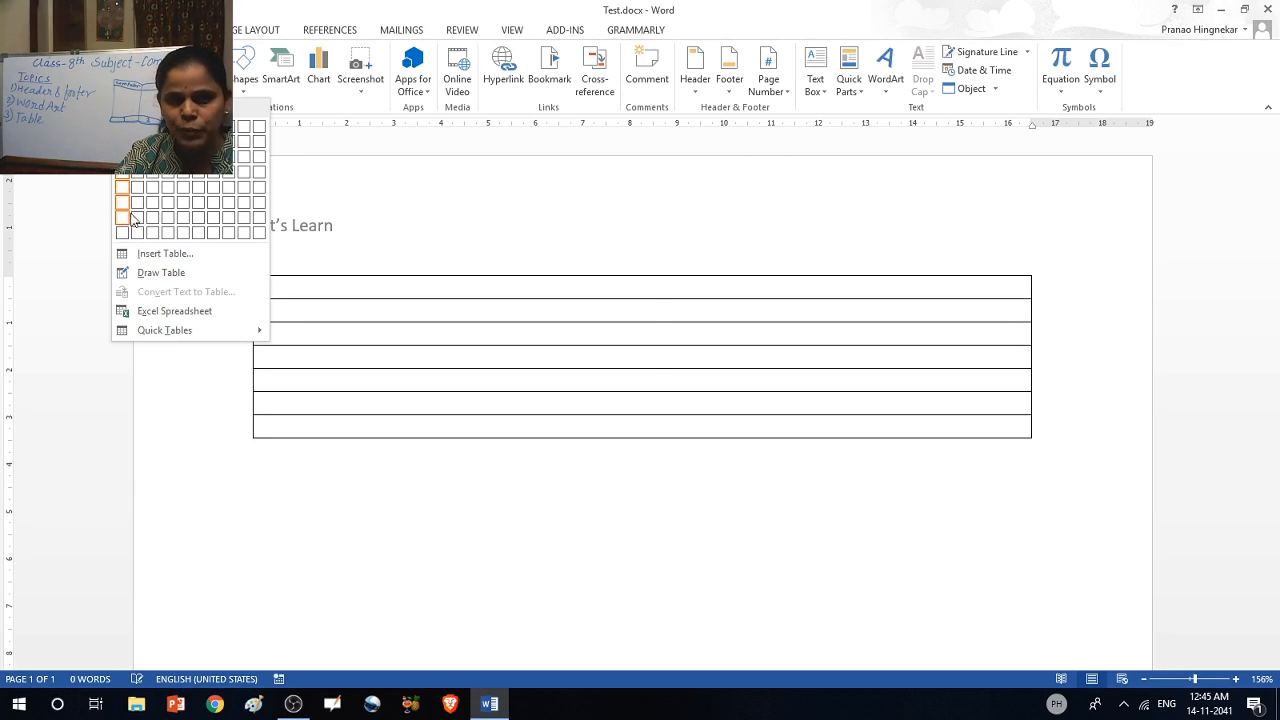
{"action": "left_click", "coordinate": [184, 222]}
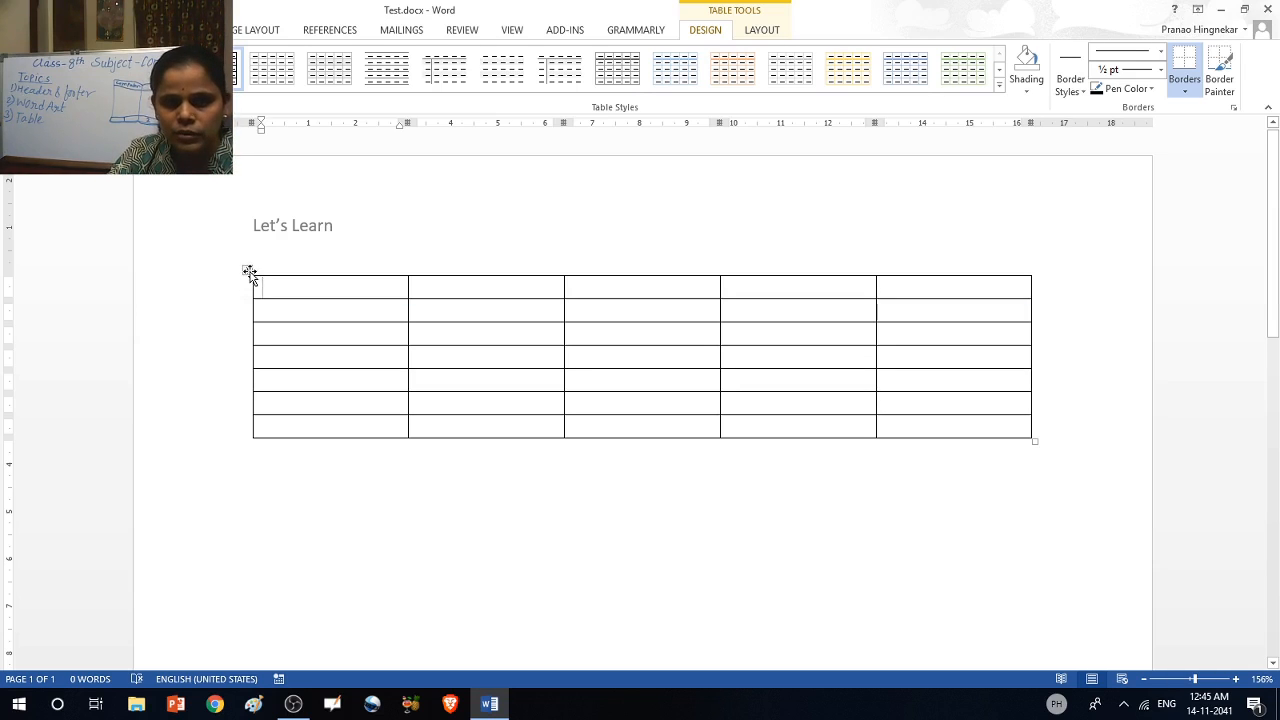
Step: Resize the whole table so its rows are noticeably taller and its width slightly smaller
{"action": "mouse_move", "coordinate": [248, 271]}
{"action": "left_mouse_down"}
{"action": "mouse_move", "coordinate": [253, 298]}
{"action": "mouse_move", "coordinate": [251, 271]}
{"action": "left_mouse_up"}
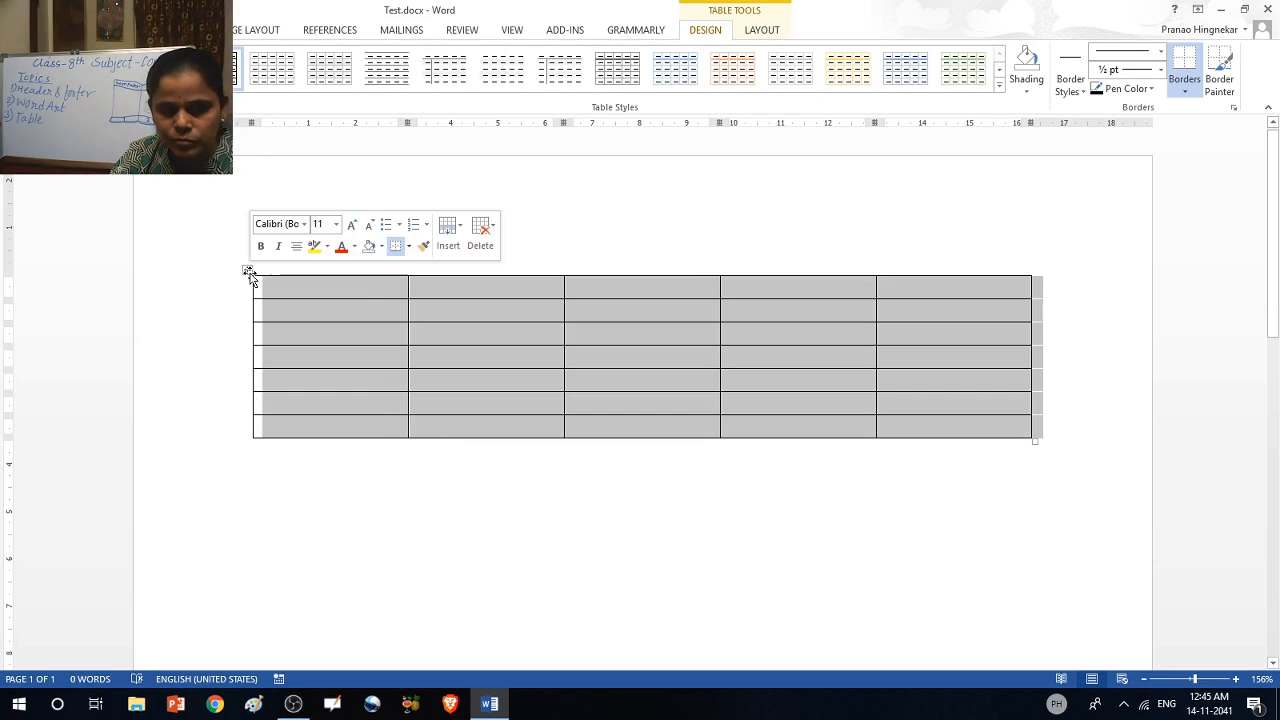
{"action": "left_click", "coordinate": [270, 283]}
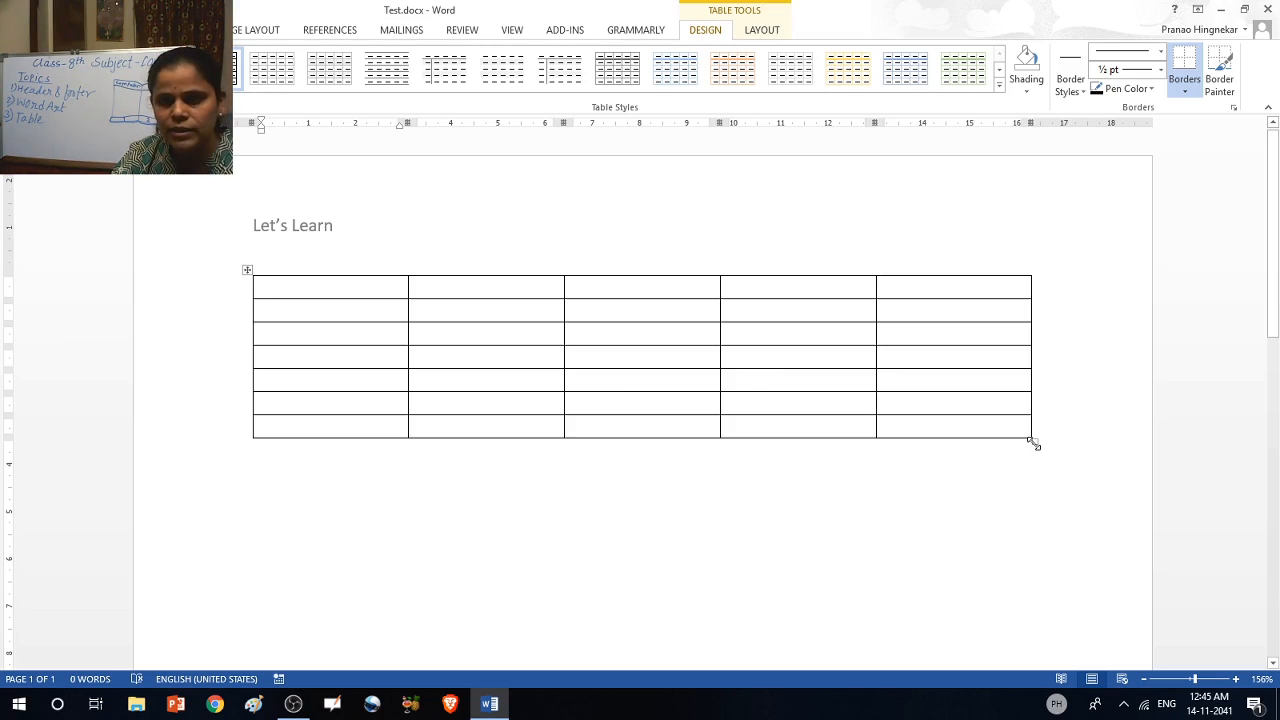
{"action": "left_click_drag", "start_coordinate": [1033, 442], "coordinate": [1021, 533]}
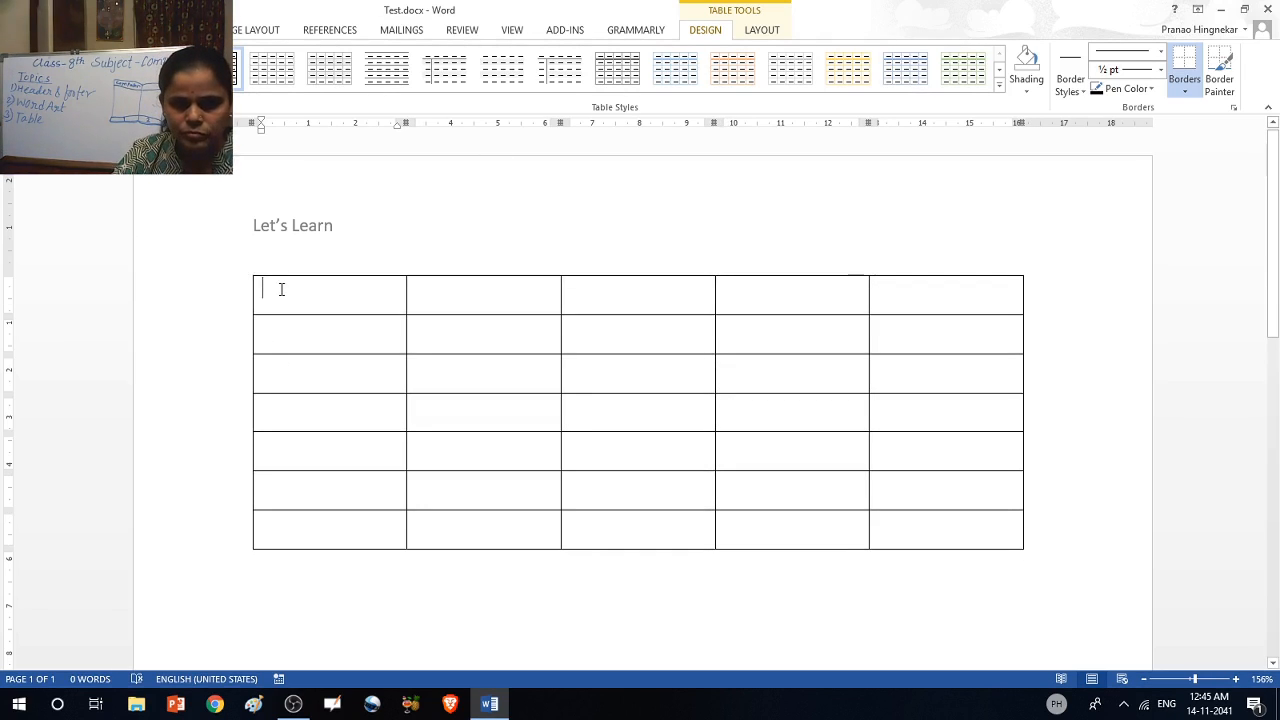
Step: Move the whole table down the page, leaving empty space for text between the header and the table
{"action": "double_click", "coordinate": [267, 249]}
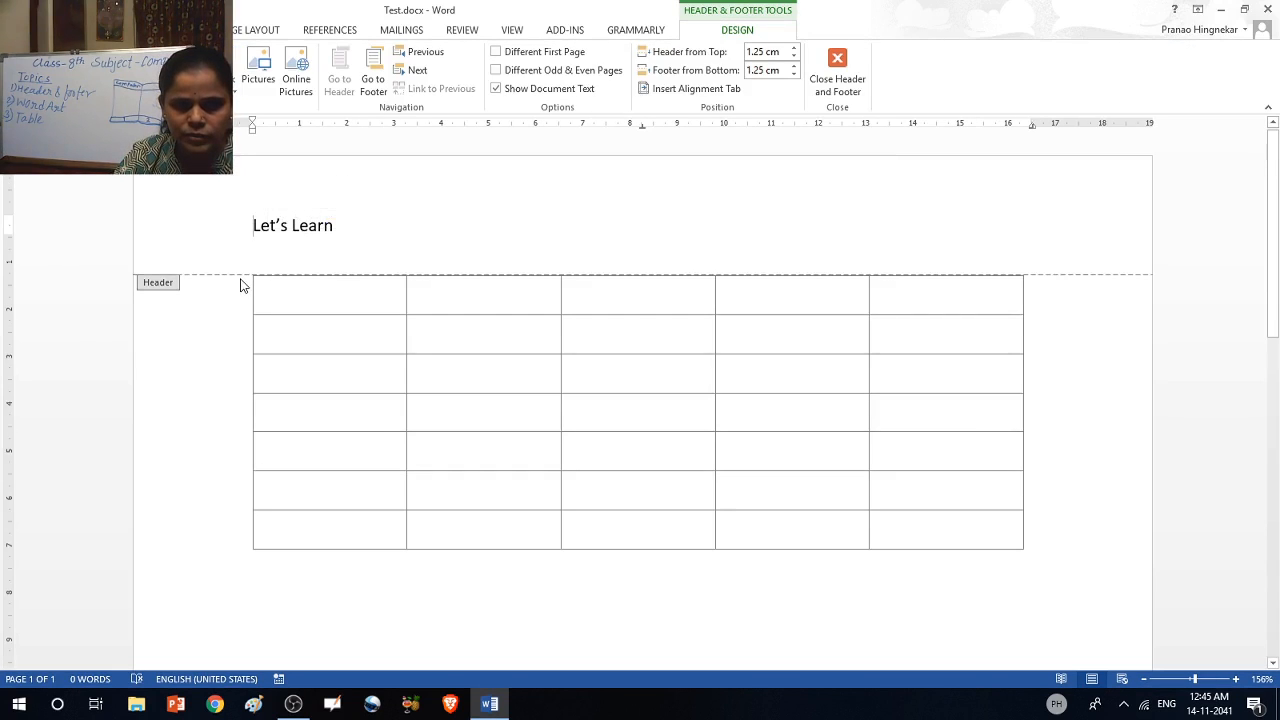
{"action": "double_click", "coordinate": [236, 287]}
{"action": "left_click", "coordinate": [240, 290]}
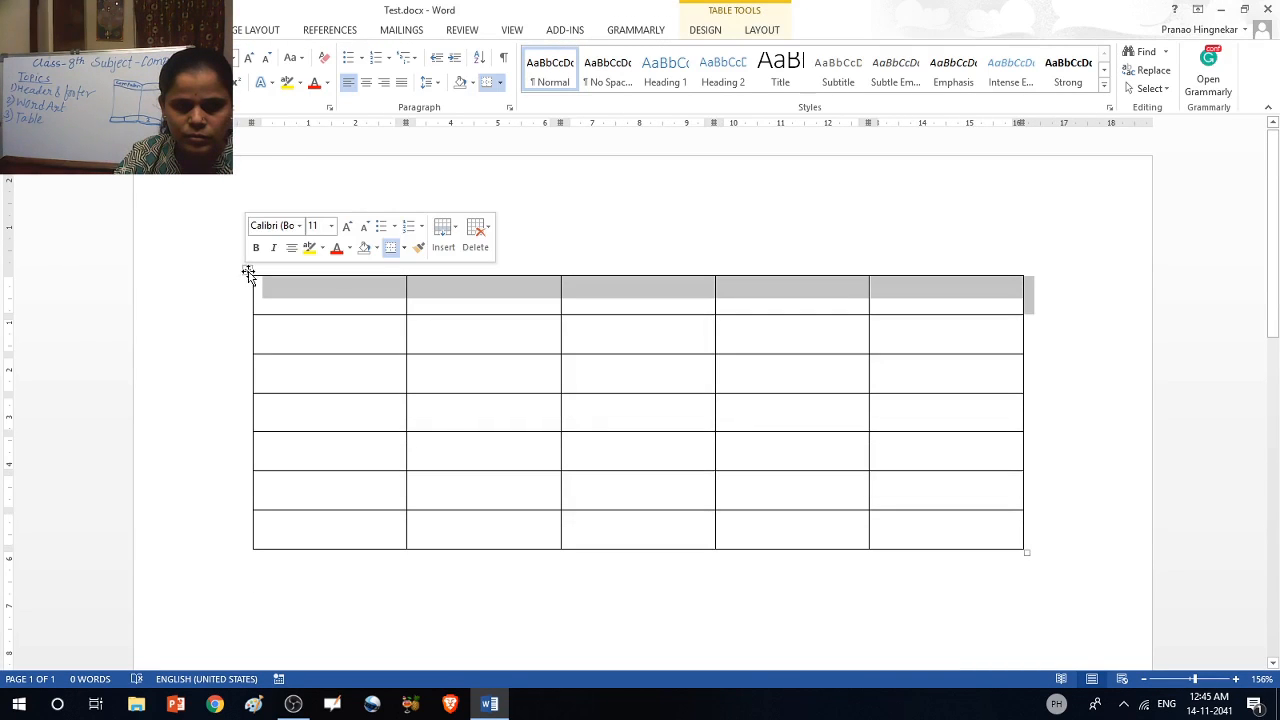
{"action": "left_click_drag", "start_coordinate": [248, 271], "coordinate": [251, 330]}
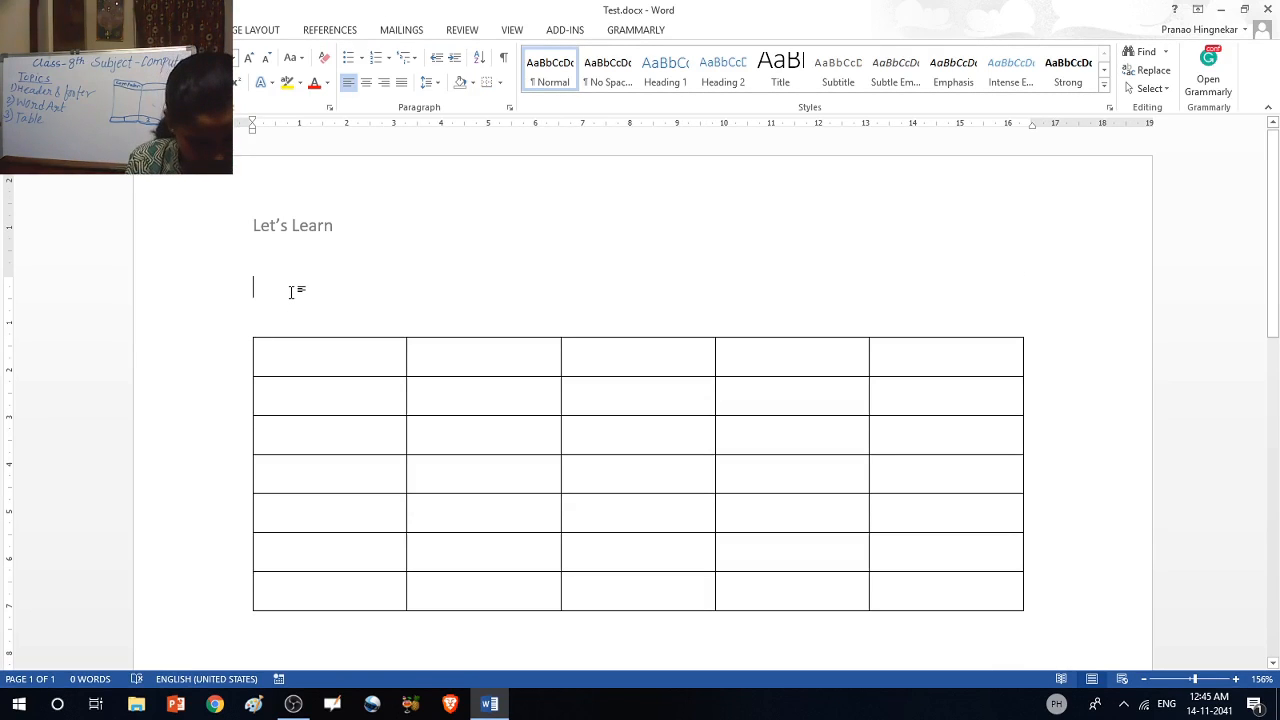
Step: Add the heading Time Table on the empty line above the table and centre it
{"action": "type", "text": "Time "}
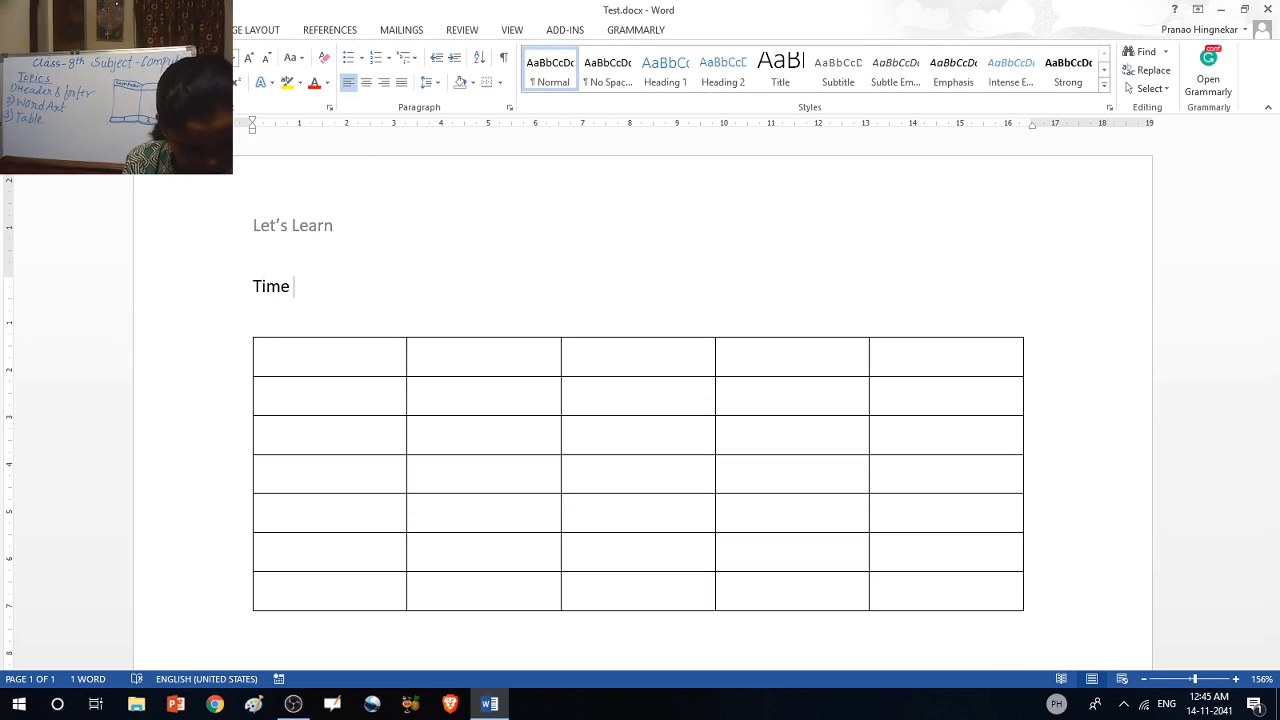
{"action": "type", "text": "Table"}
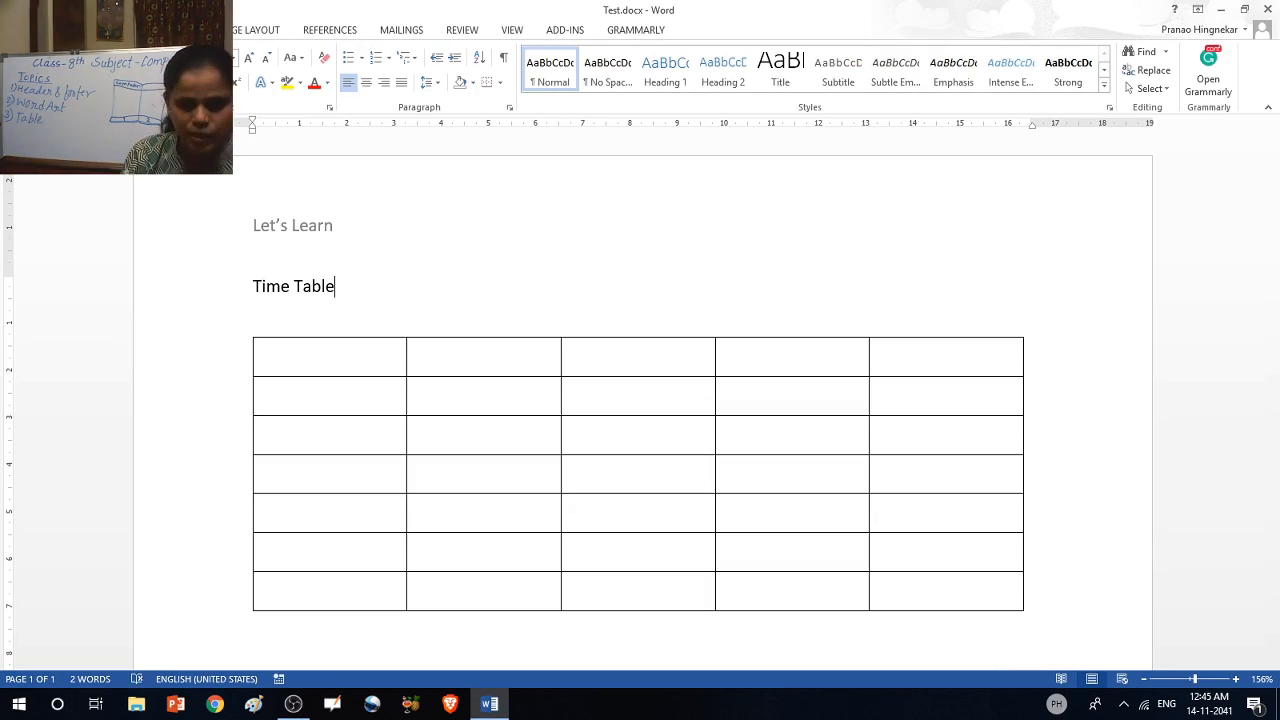
{"action": "key", "text": "shift+Home"}
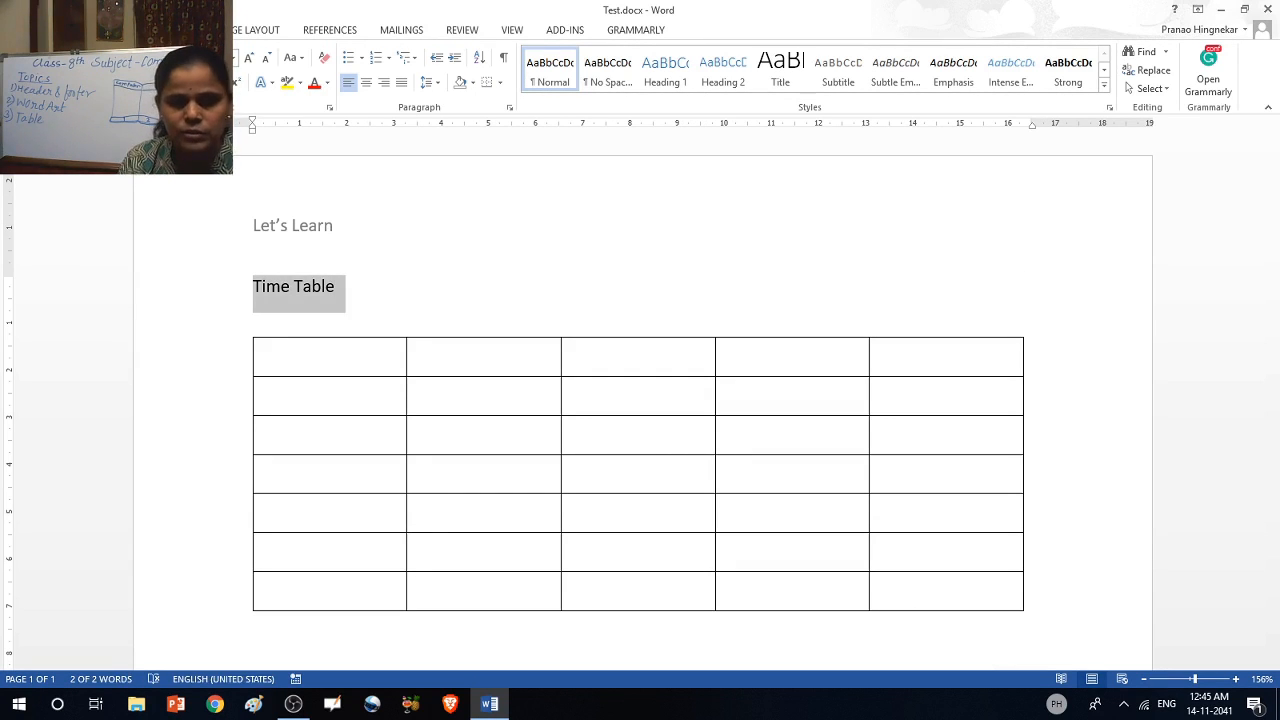
{"action": "left_click", "coordinate": [365, 90]}
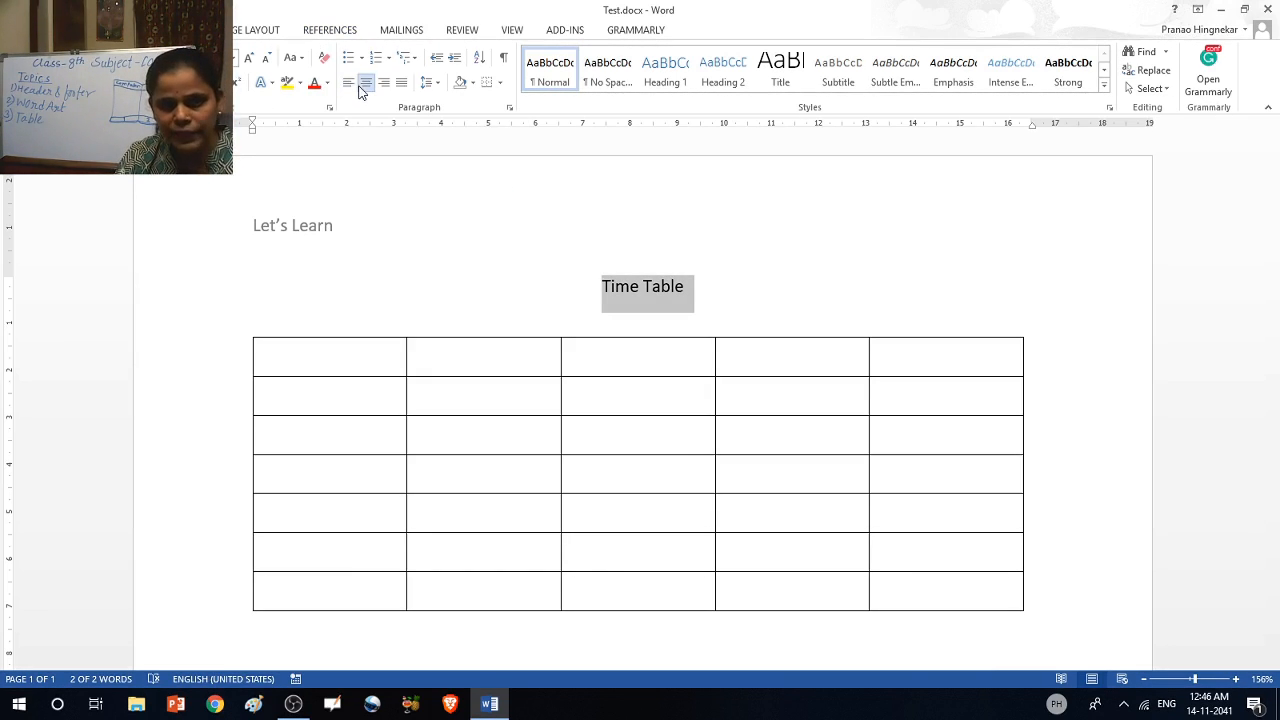
Step: Enlarge the Time Table heading's font by five size increments
{"action": "left_click", "coordinate": [250, 58]}
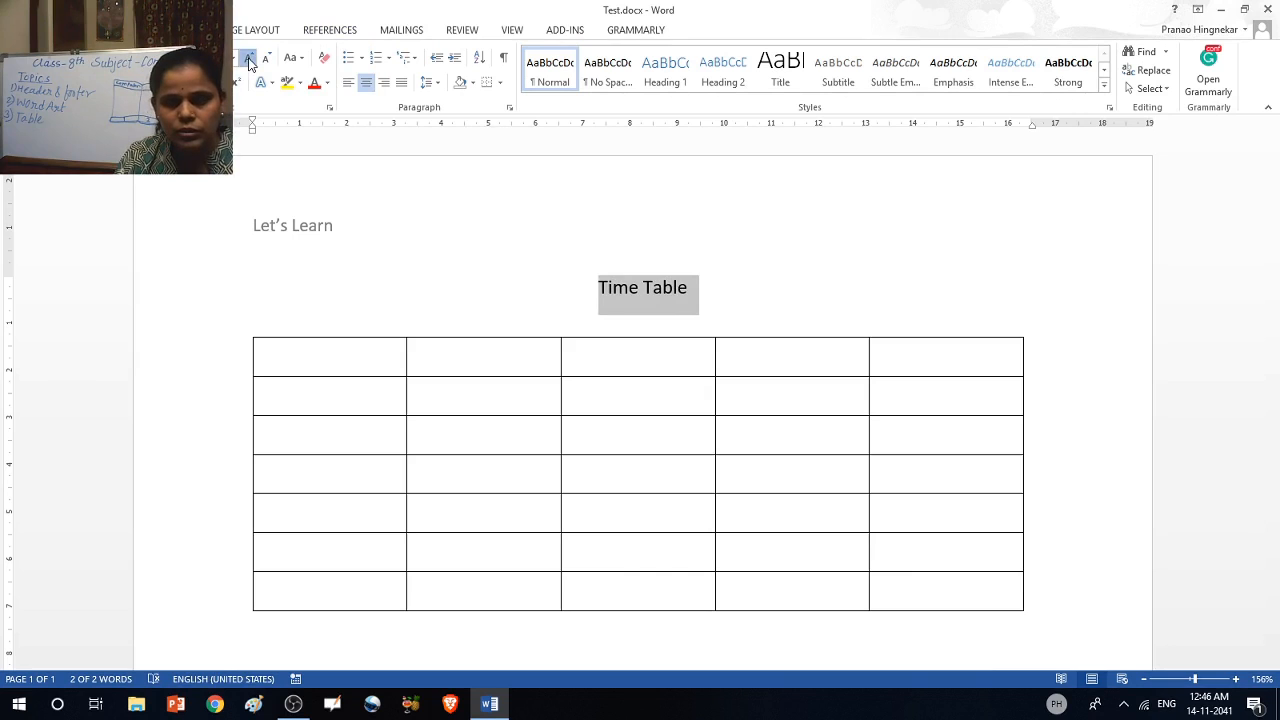
{"action": "left_click", "coordinate": [250, 58]}
{"action": "left_click", "coordinate": [250, 58]}
{"action": "left_click", "coordinate": [250, 58]}
{"action": "left_click", "coordinate": [250, 58]}
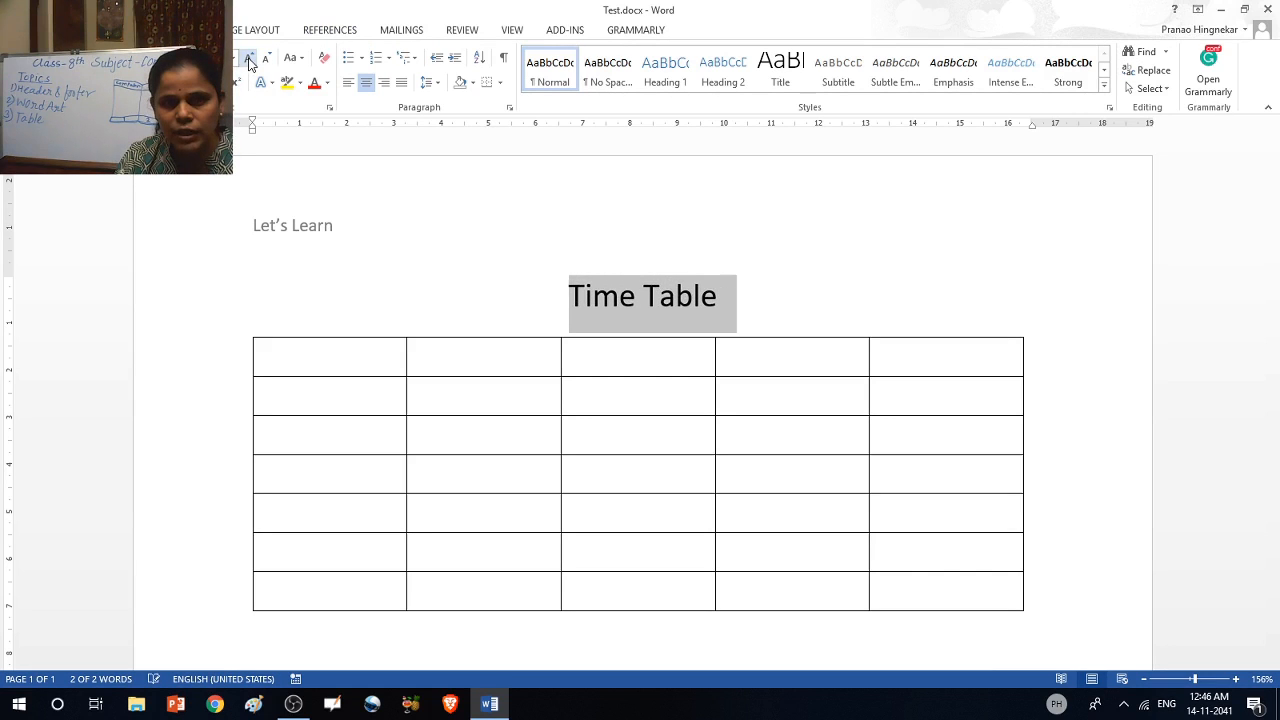
Step: Colour the Time Table heading dark red and make it bold
{"action": "left_click", "coordinate": [327, 84]}
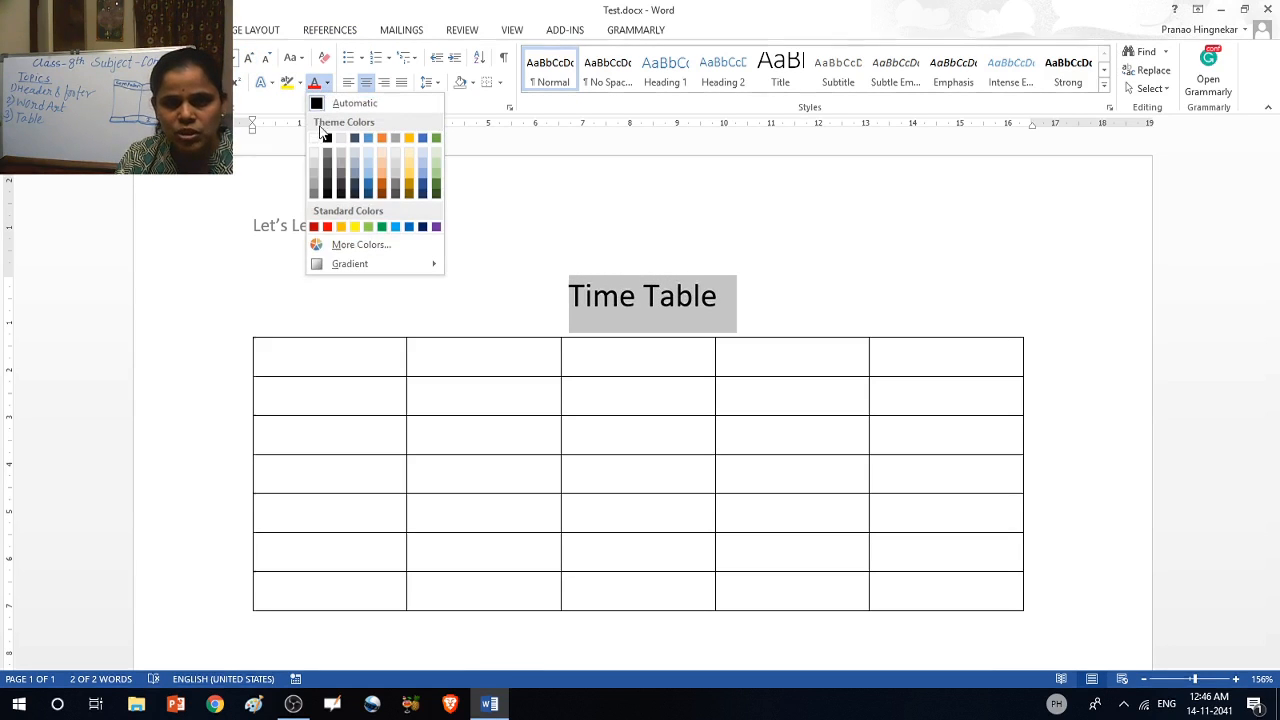
{"action": "left_click", "coordinate": [315, 227]}
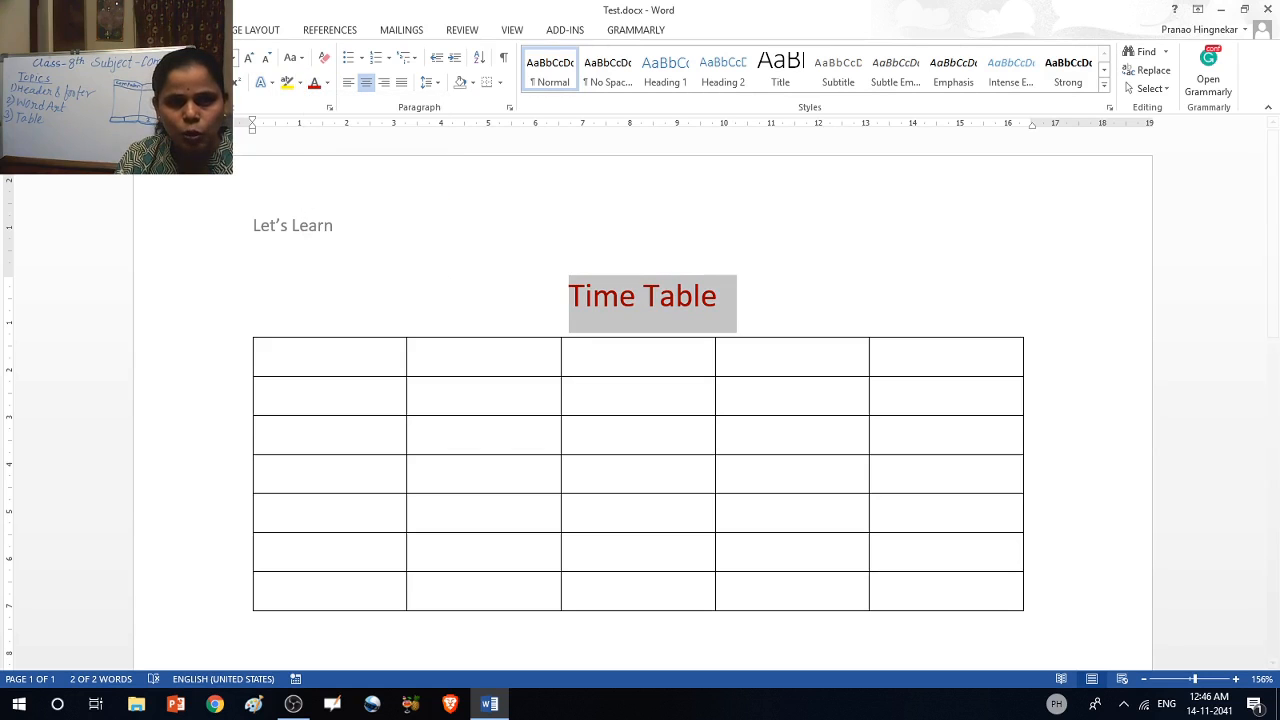
{"action": "key", "text": "ctrl+b"}
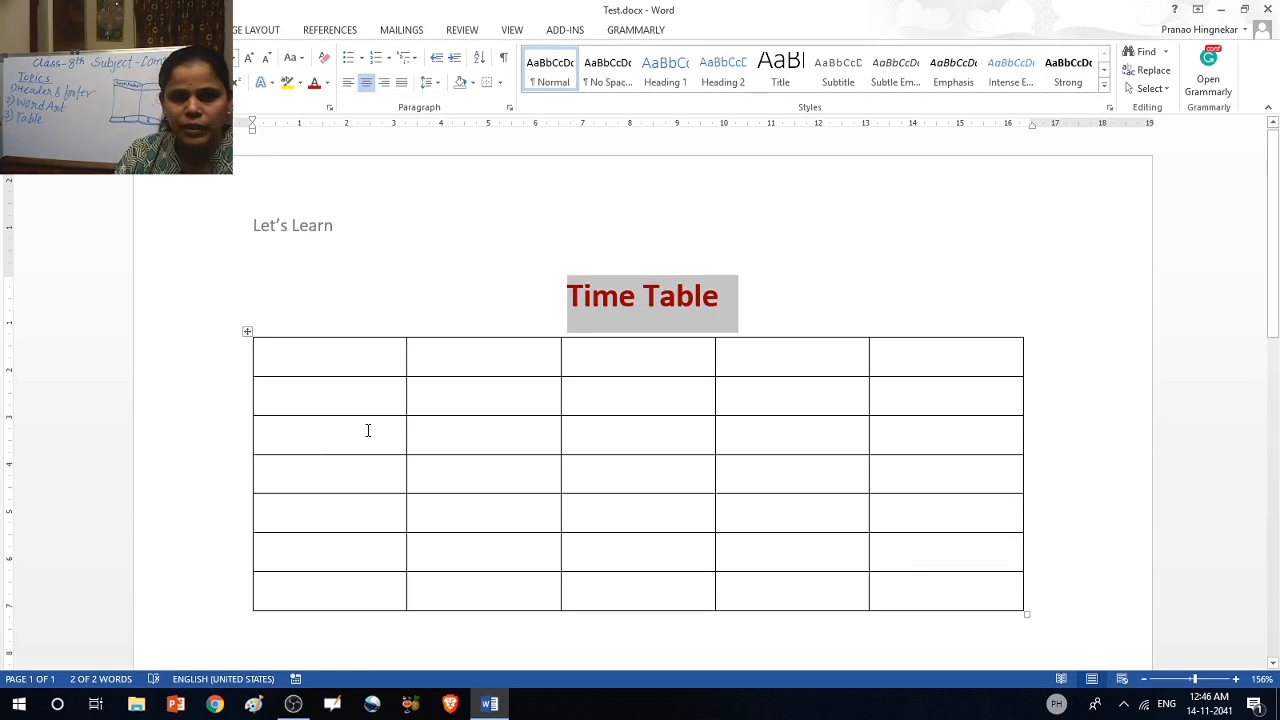
{"action": "left_click", "coordinate": [355, 357]}
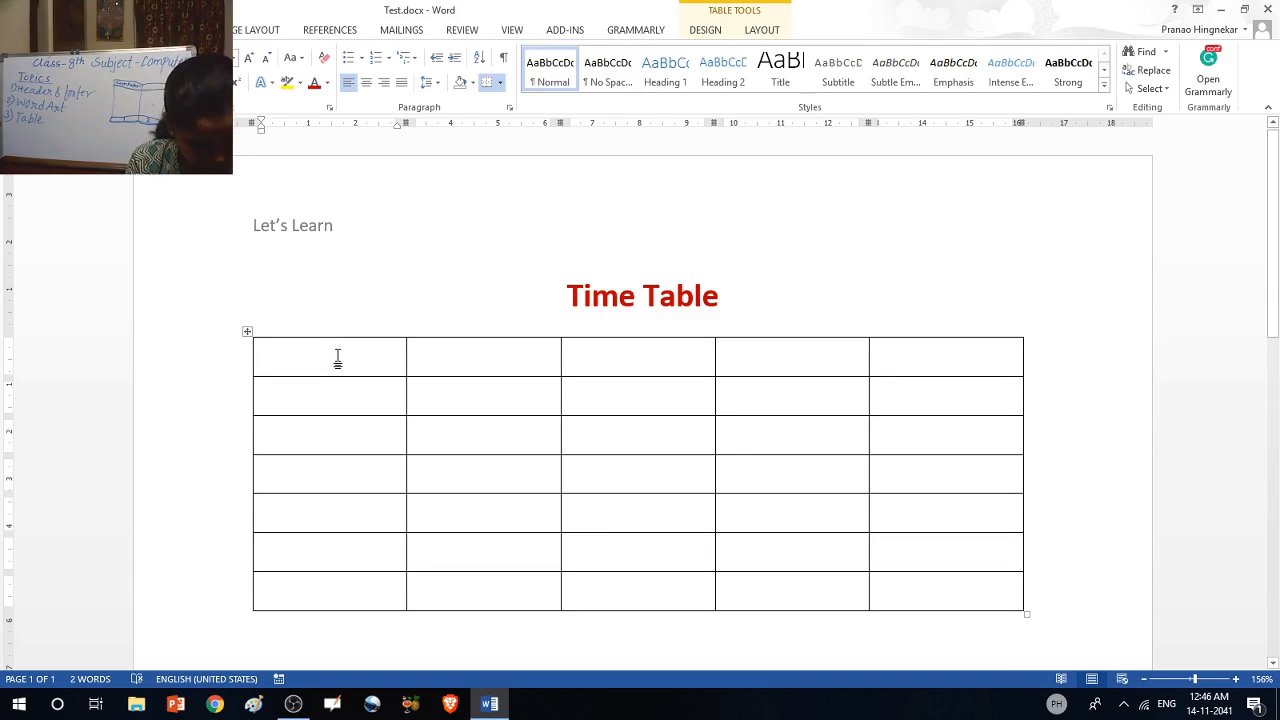
{"action": "type", "text": "Days"}
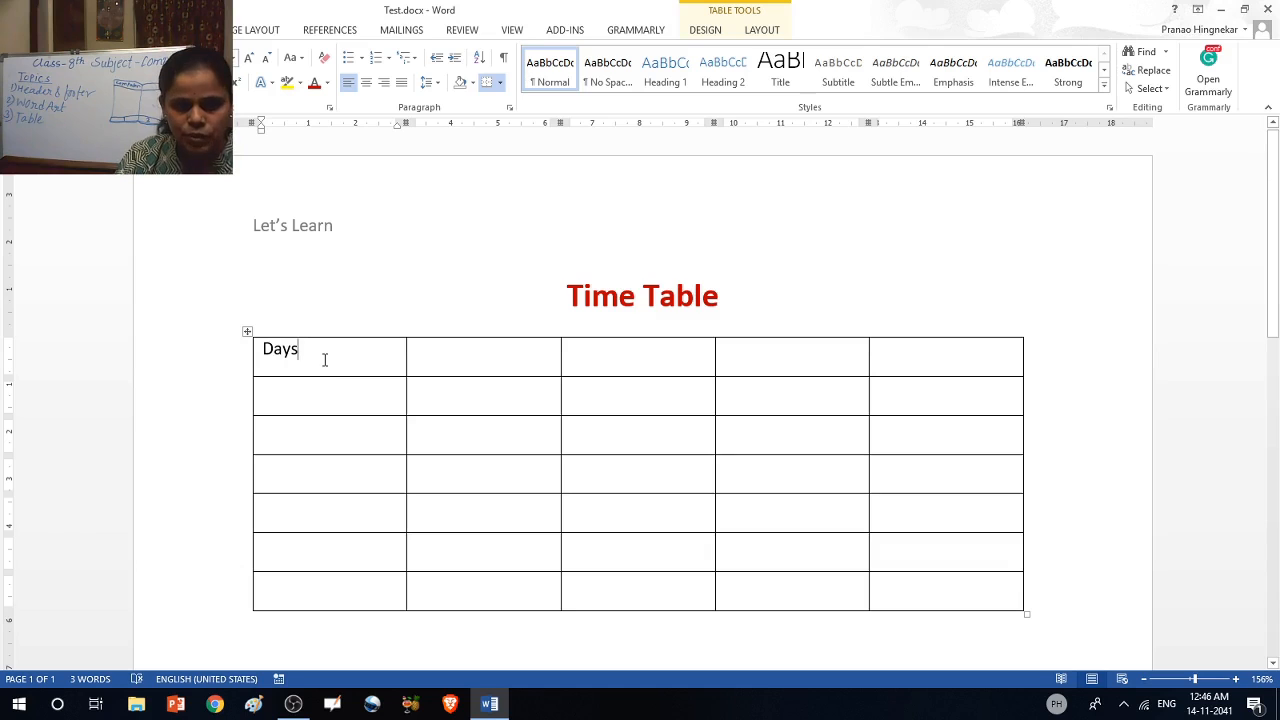
{"action": "key", "text": "BackSpace"}
{"action": "key", "text": "BackSpace"}
{"action": "key", "text": "BackSpace"}
{"action": "key", "text": "BackSpace"}
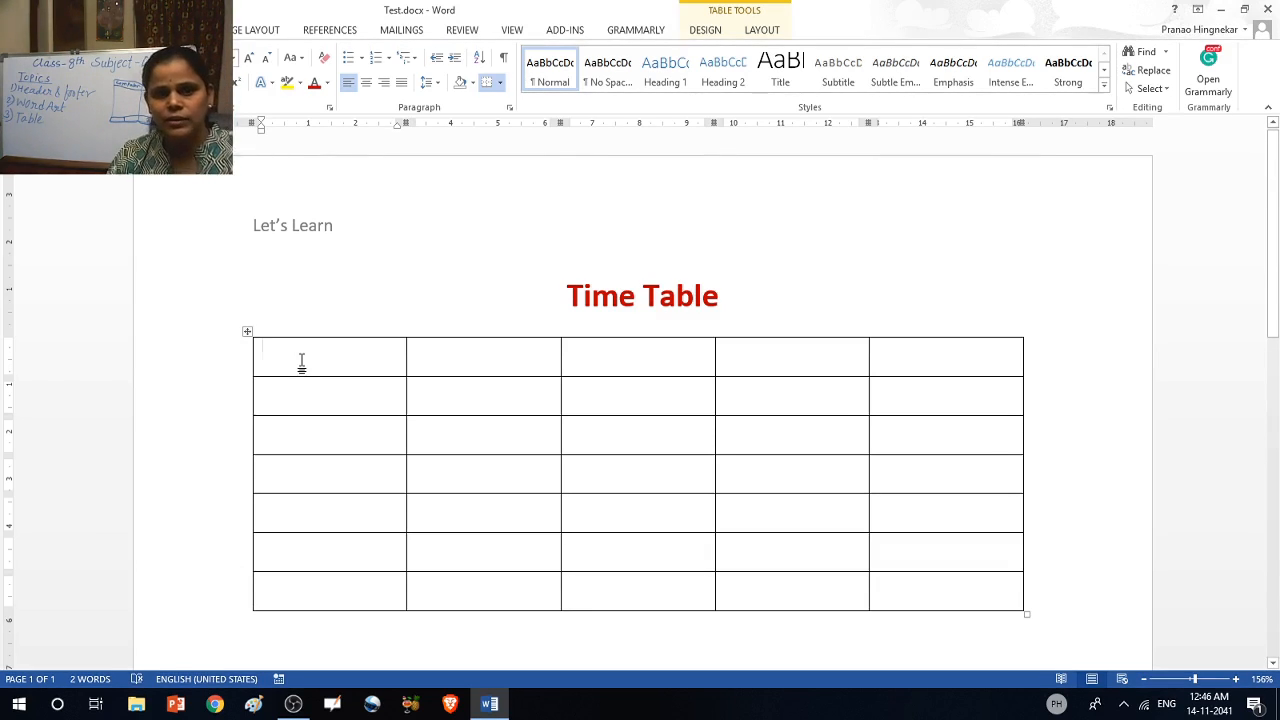
Step: Highlight the table's first row and then cells down its first three columns to point out rows and columns
{"action": "left_click_drag", "start_coordinate": [308, 363], "coordinate": [894, 363]}
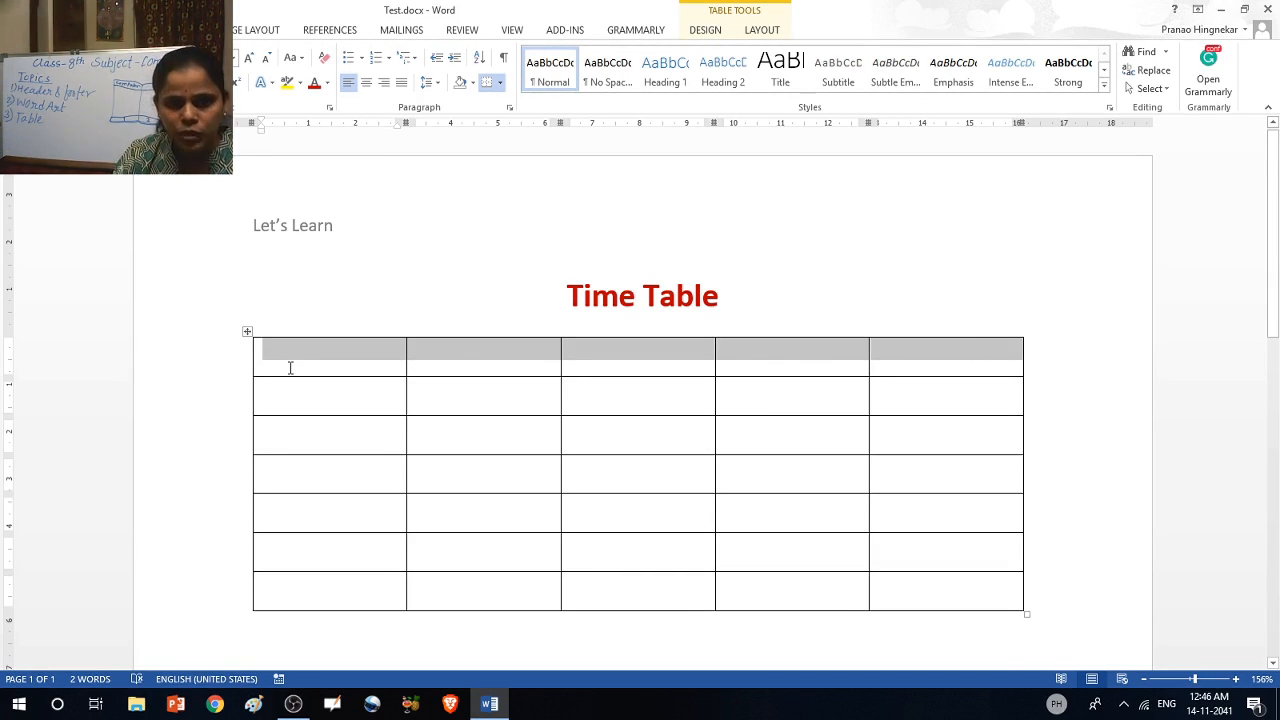
{"action": "left_click", "coordinate": [297, 440]}
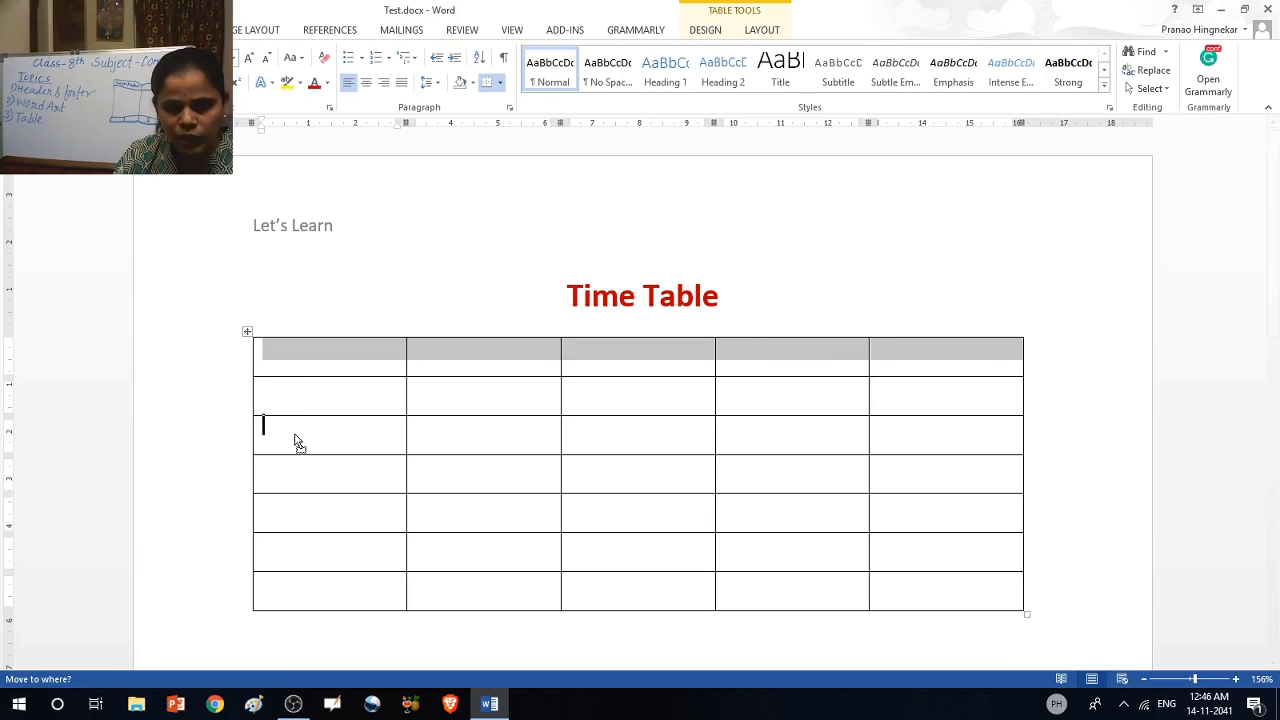
{"action": "left_click", "coordinate": [302, 349]}
{"action": "left_click_drag", "start_coordinate": [304, 375], "coordinate": [320, 555]}
{"action": "left_click_drag", "start_coordinate": [449, 354], "coordinate": [471, 537]}
{"action": "left_click_drag", "start_coordinate": [671, 349], "coordinate": [669, 497]}
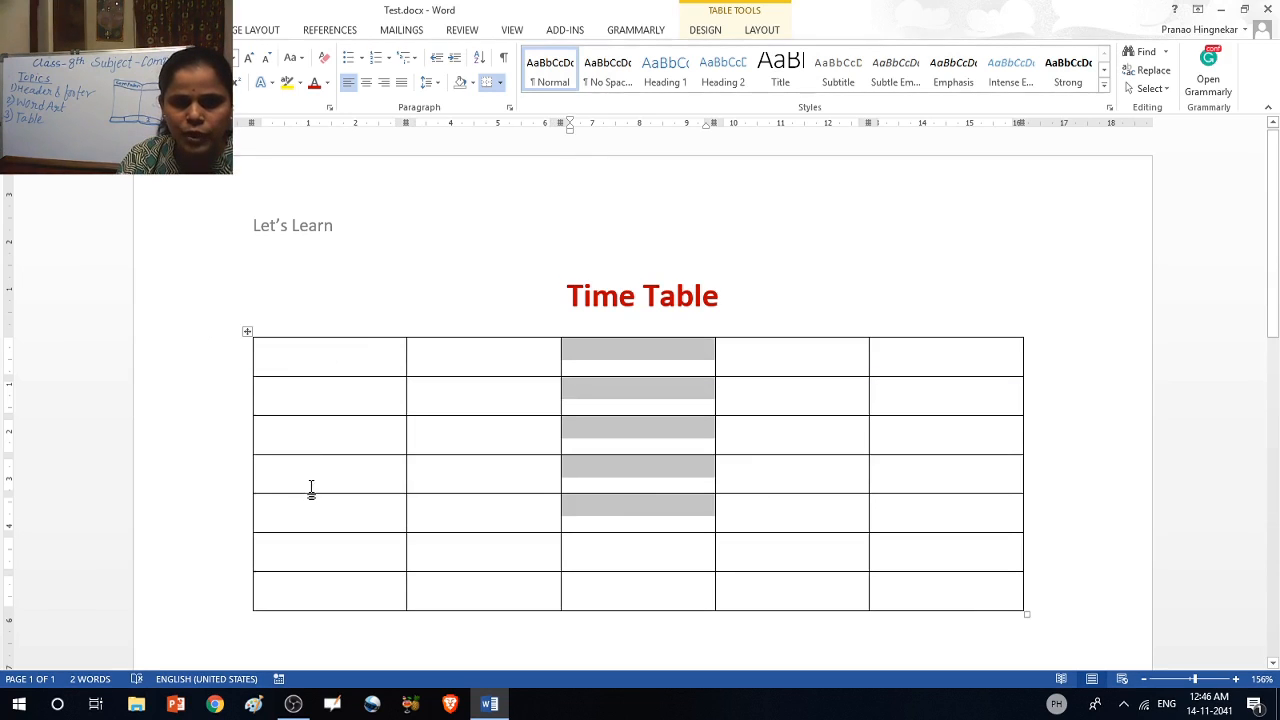
{"action": "left_click", "coordinate": [367, 355]}
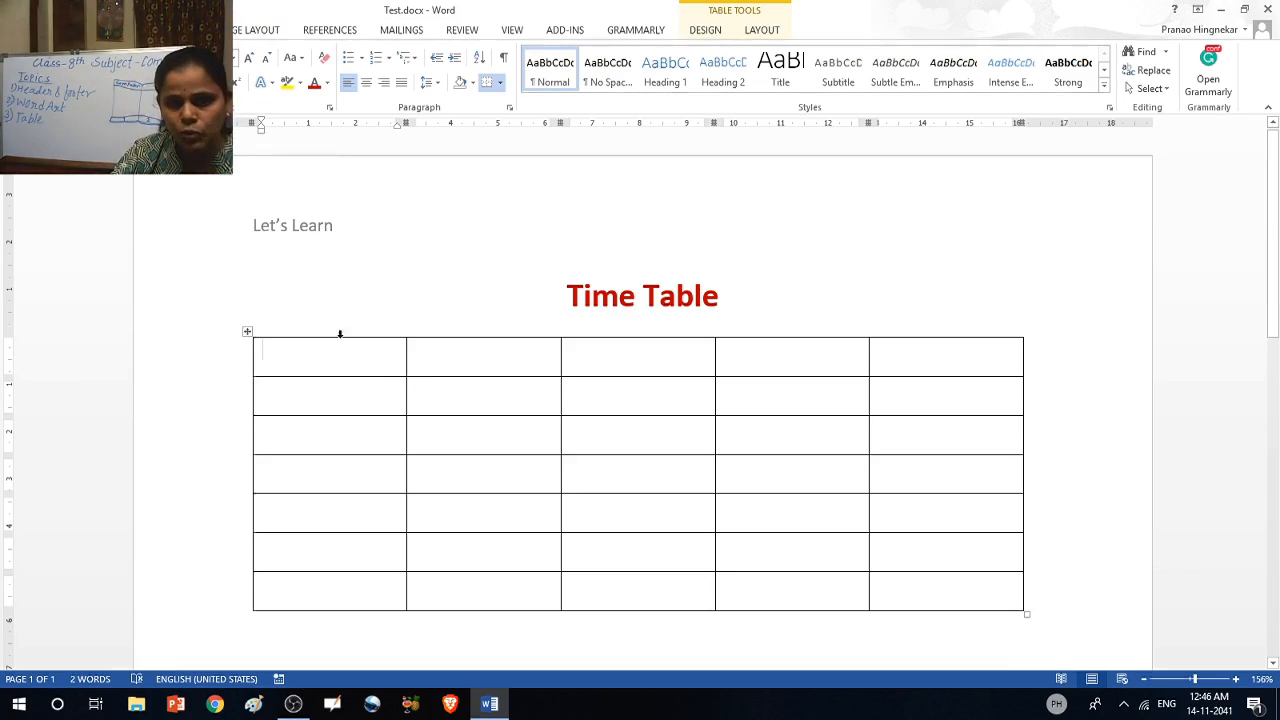
Step: Fill the first column from the second row down with Monday, Tues, Wed, Thurs, Fri and Sat
{"action": "left_click", "coordinate": [341, 391]}
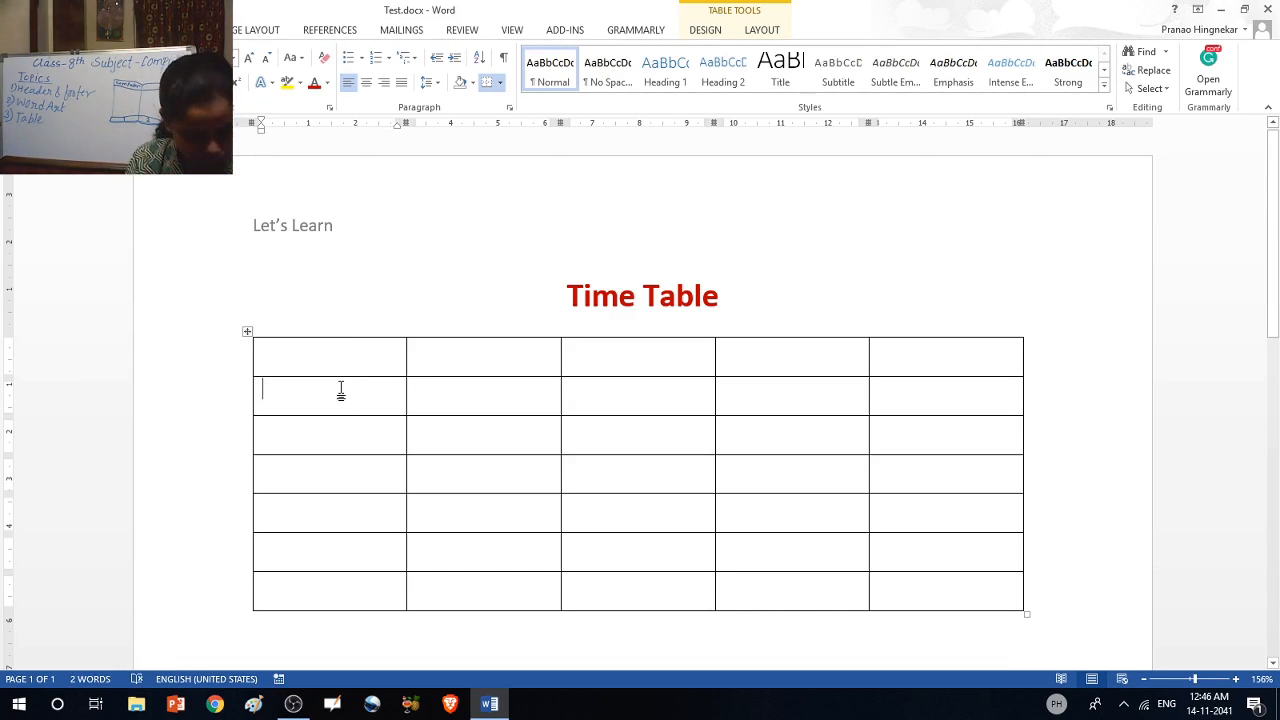
{"action": "type", "text": "Monday"}
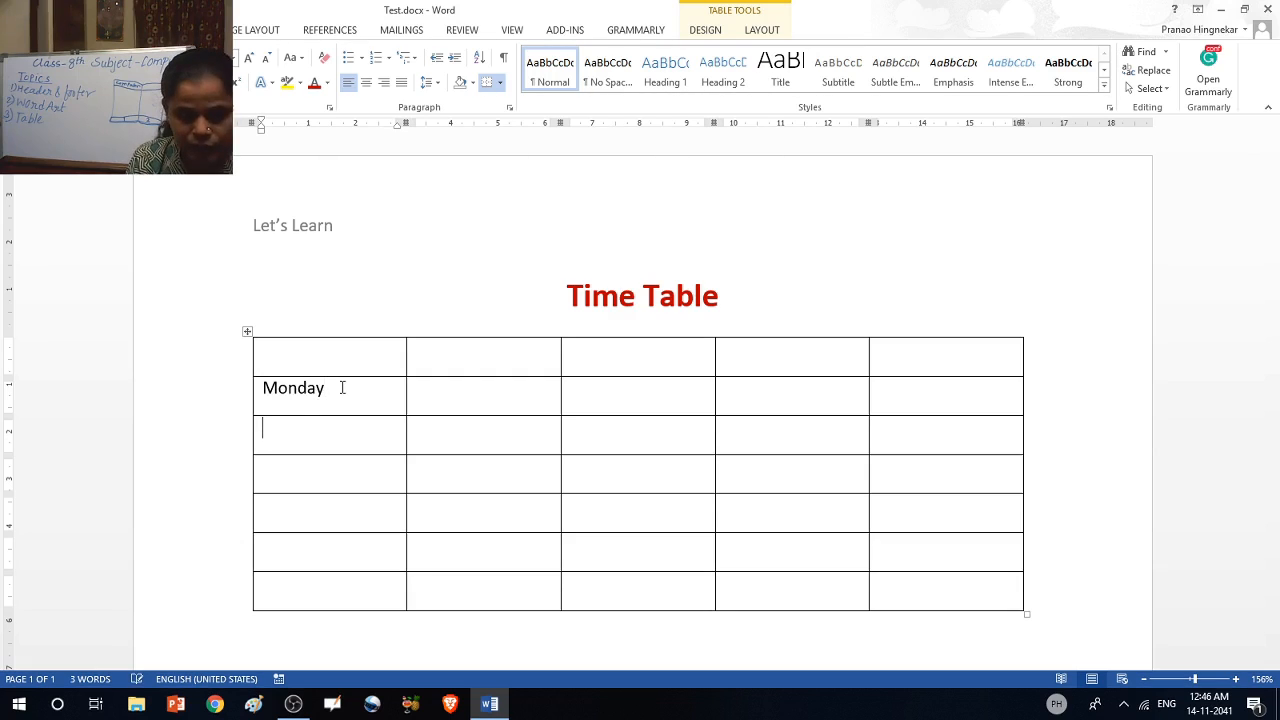
{"action": "type", "text": "Tue"}
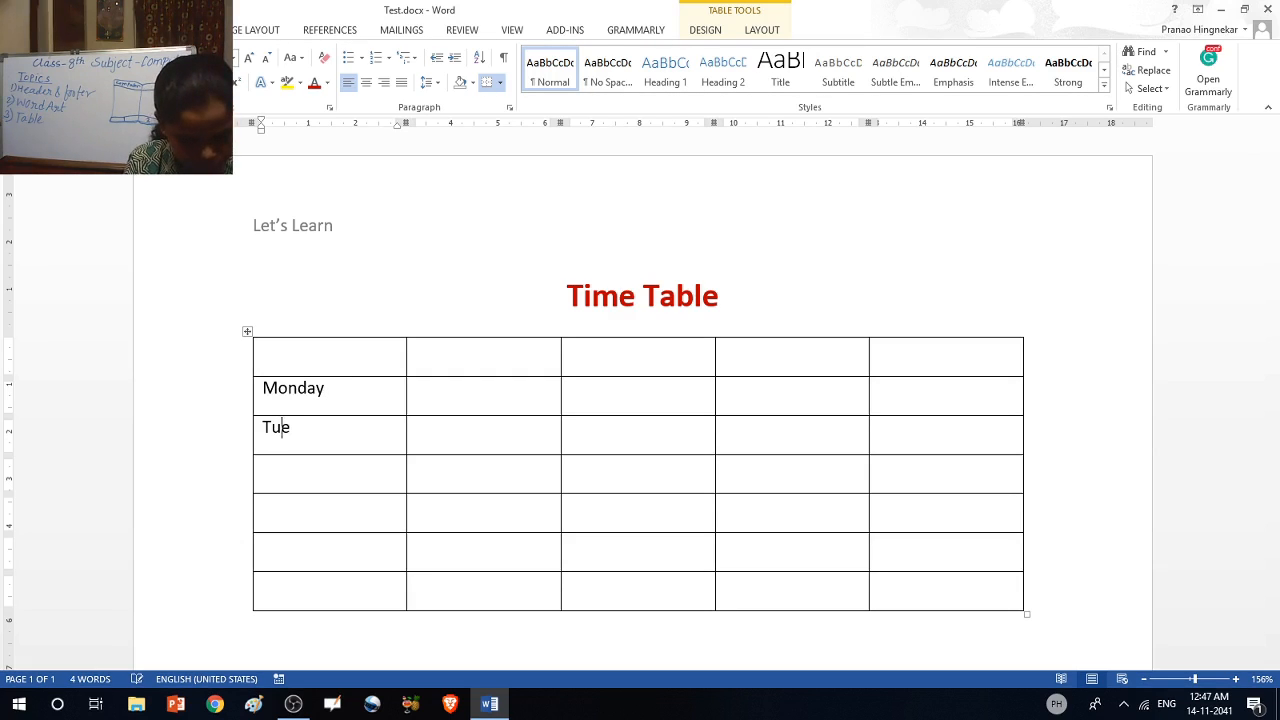
{"action": "type", "text": "s"}
{"action": "key", "text": "Down"}
{"action": "type", "text": "W"}
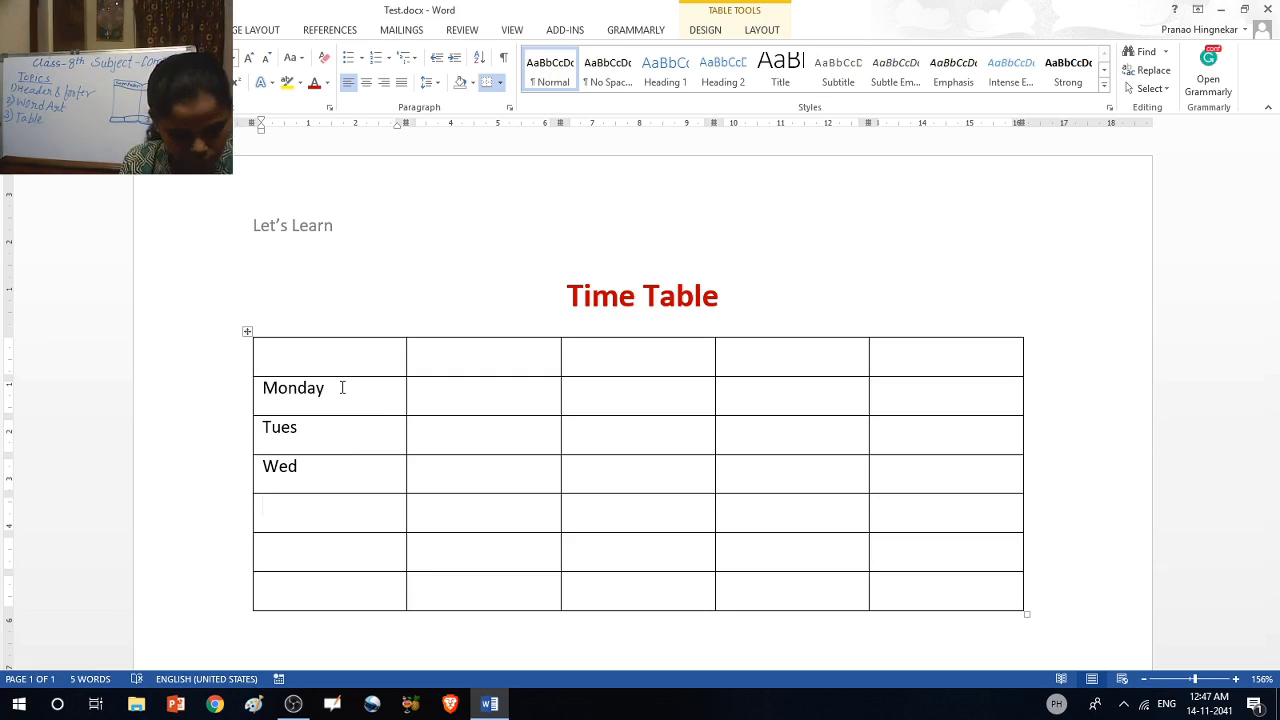
{"action": "type", "text": "Thurs"}
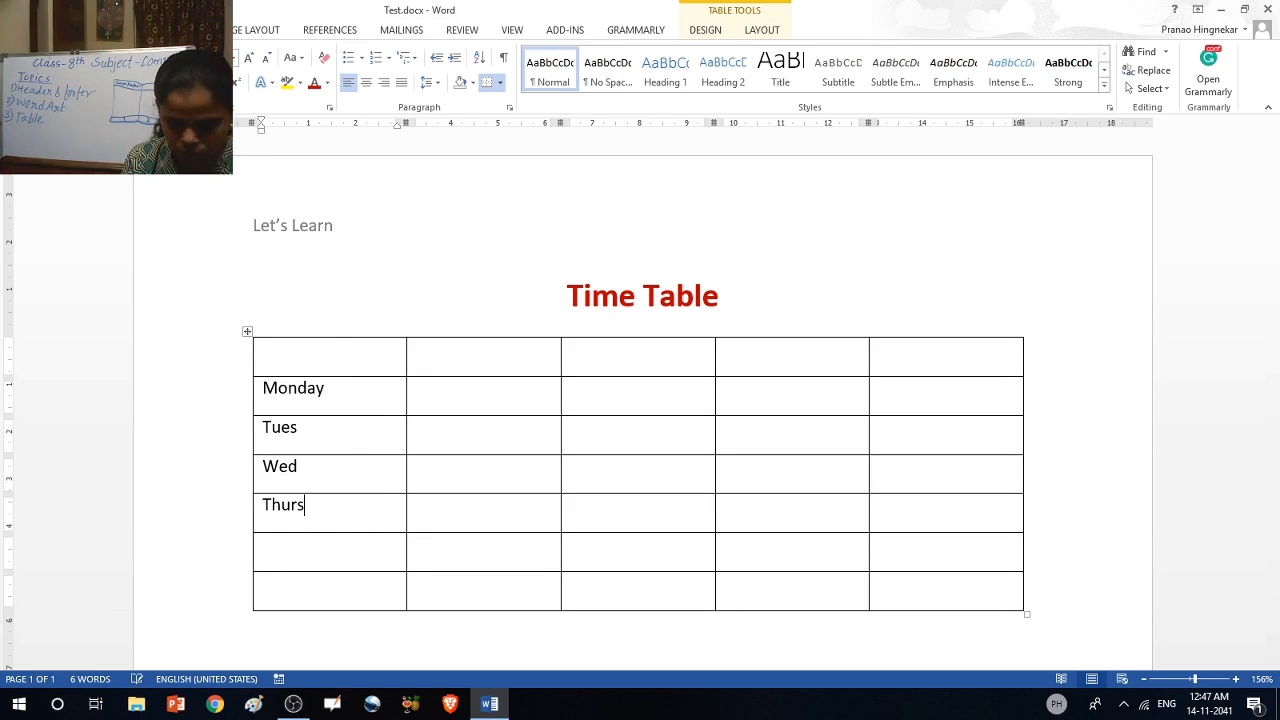
{"action": "key", "text": "Down"}
{"action": "type", "text": "Fr"}
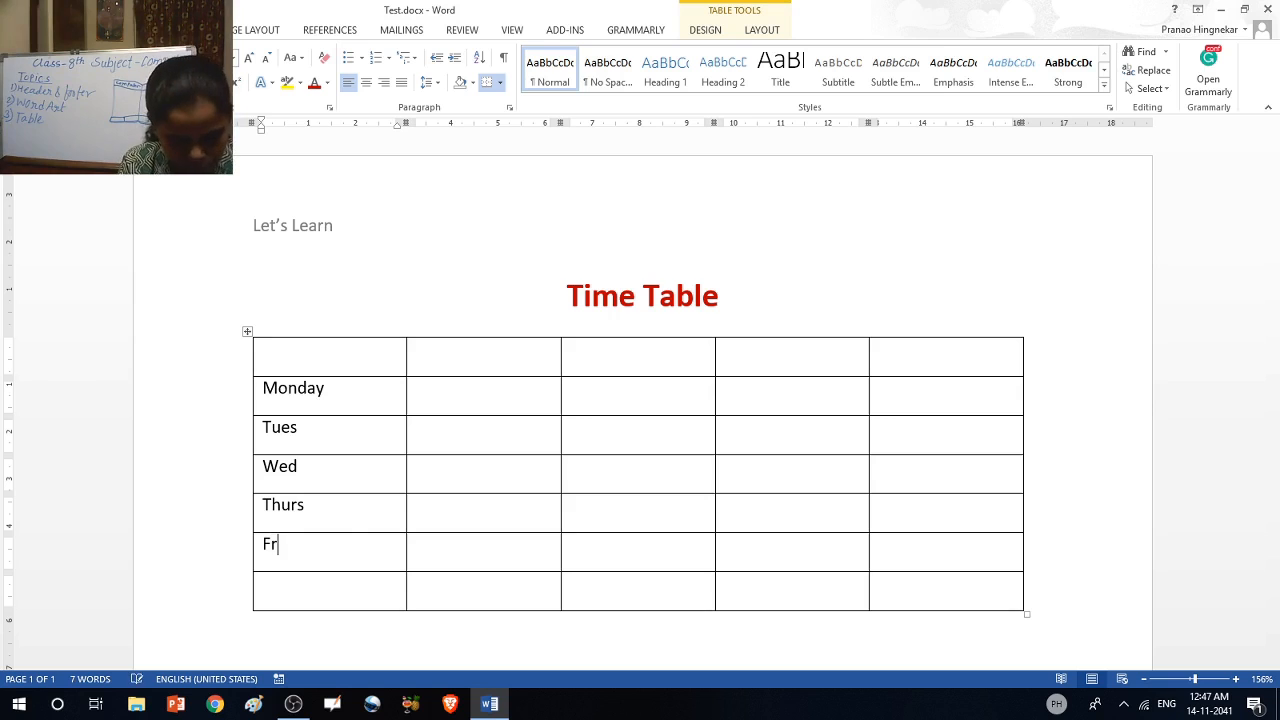
{"action": "type", "text": "iS"}
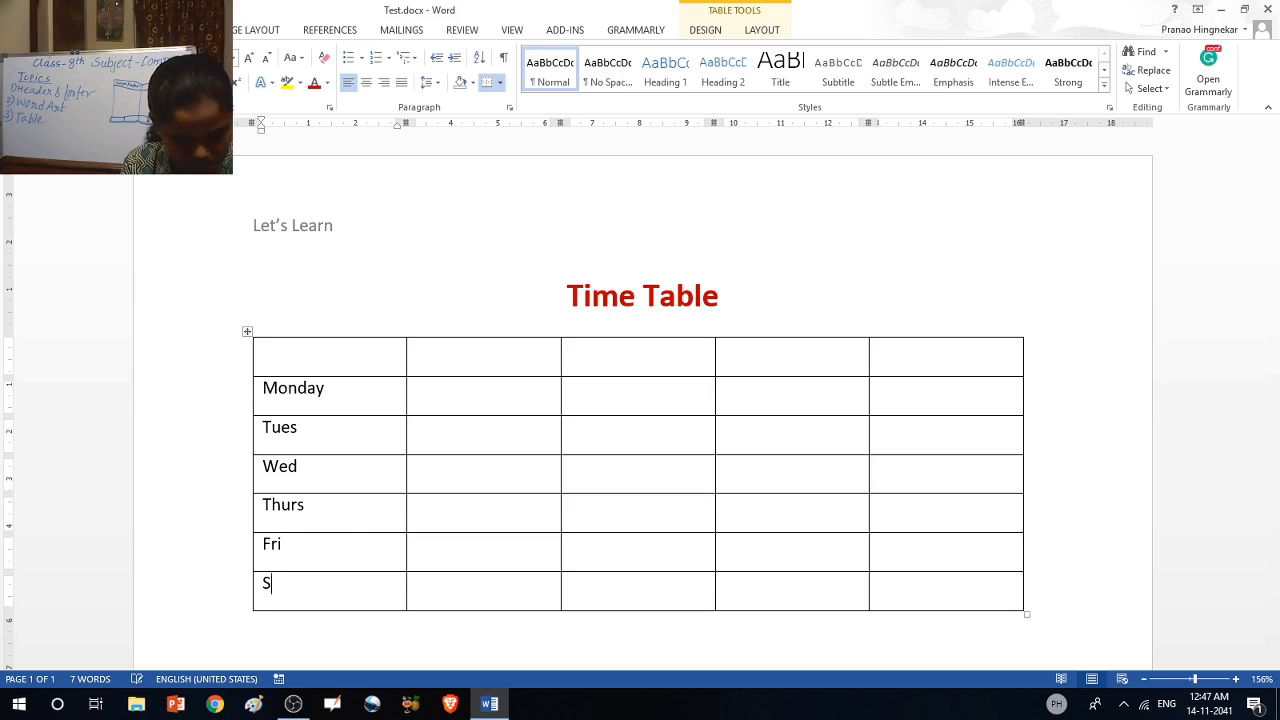
{"action": "type", "text": "at"}
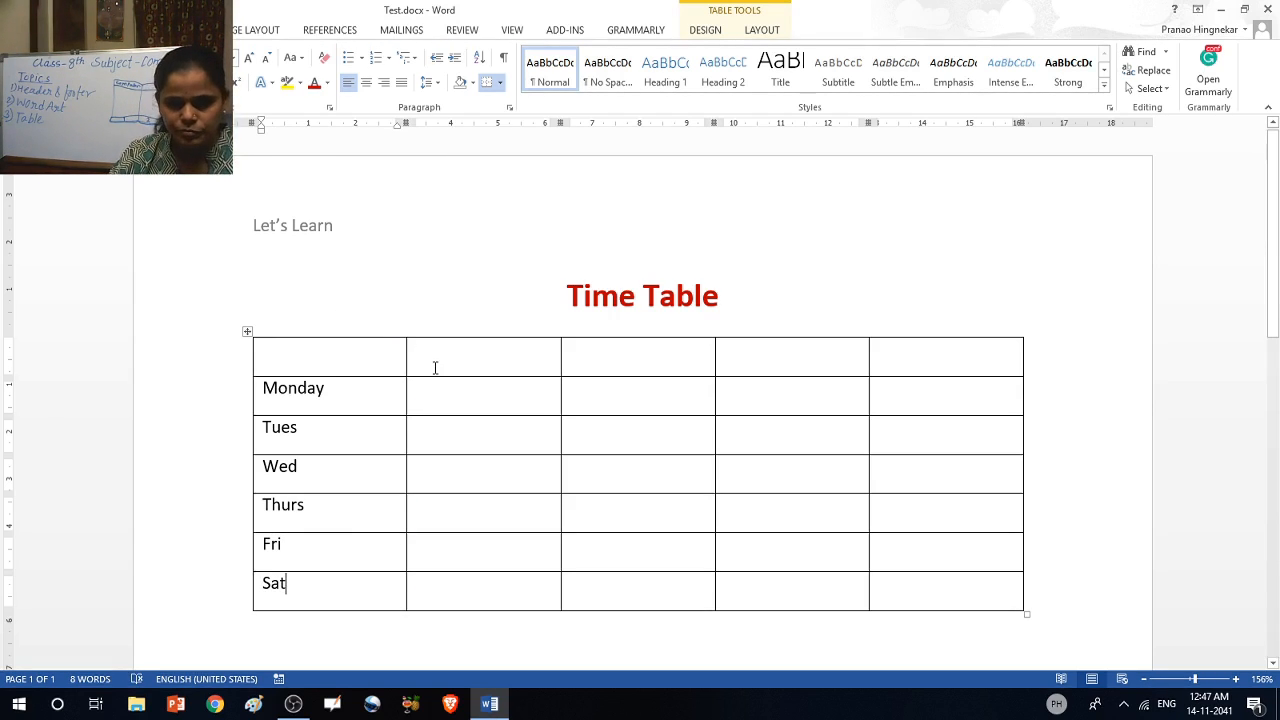
Step: Number the top row's second to fifth cells 1, 2, 3 and 4
{"action": "left_click", "coordinate": [435, 368]}
{"action": "type", "text": "1"}
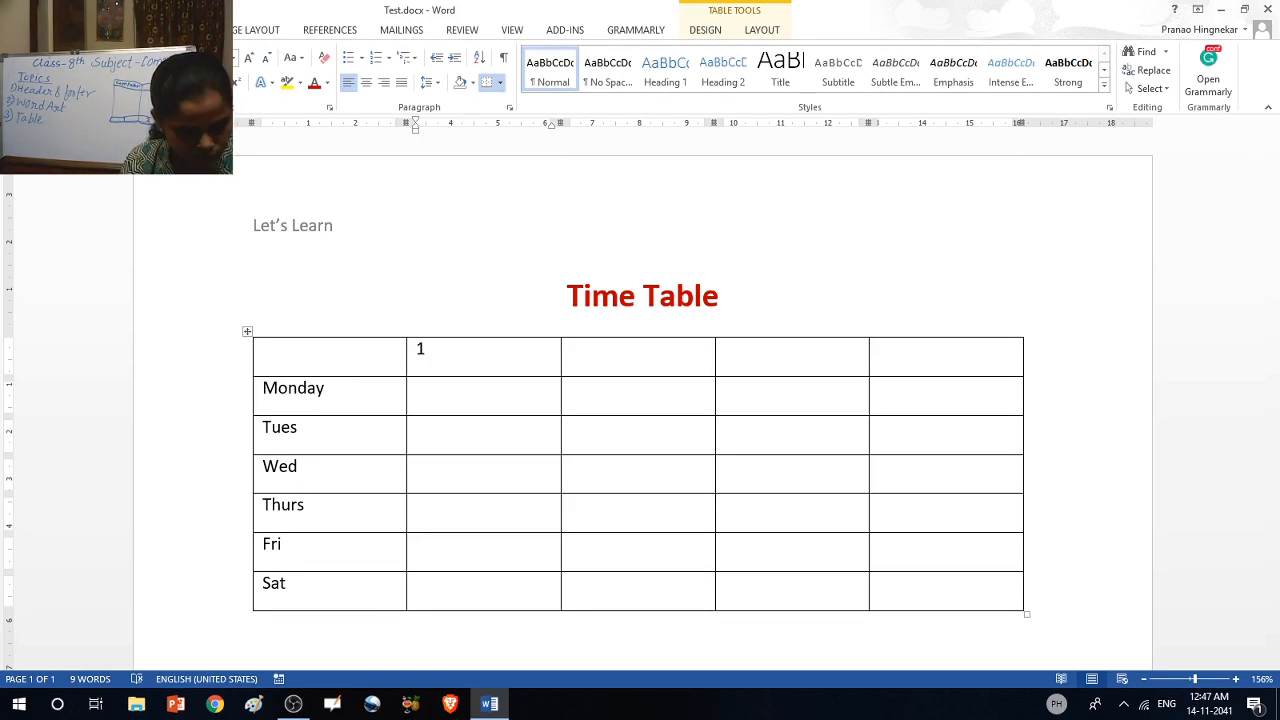
{"action": "key", "text": "Tab"}
{"action": "type", "text": "2"}
{"action": "key", "text": "Tab"}
{"action": "type", "text": "3"}
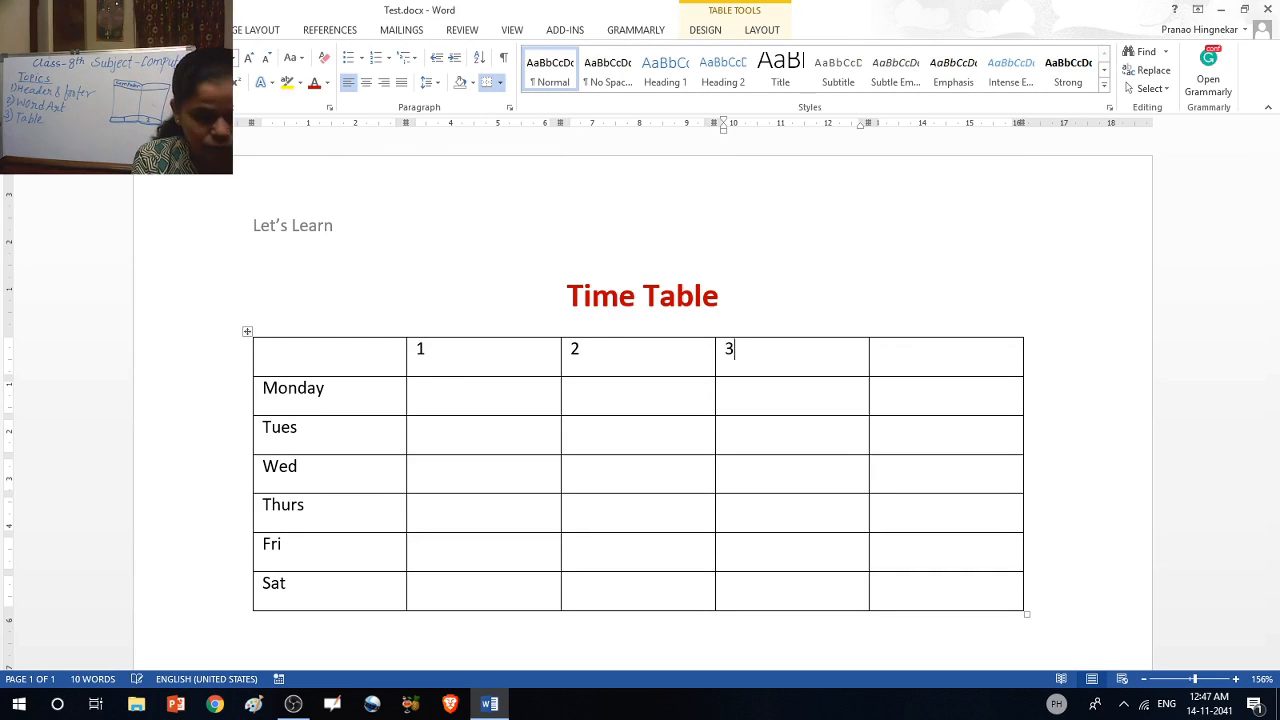
{"action": "key", "text": "Tab"}
{"action": "type", "text": "4"}
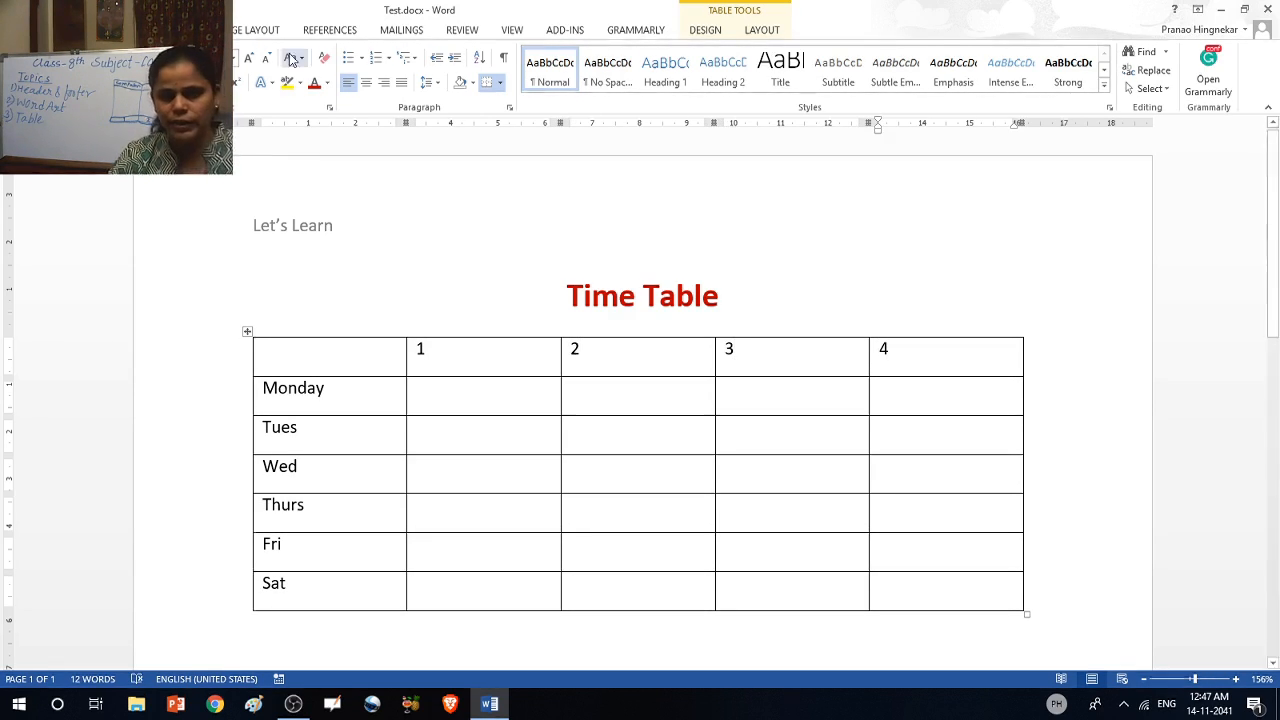
Step: Fill the Monday row under periods 1 to 4 with English, Hindi, Maths and Computer
{"action": "left_click", "coordinate": [490, 400]}
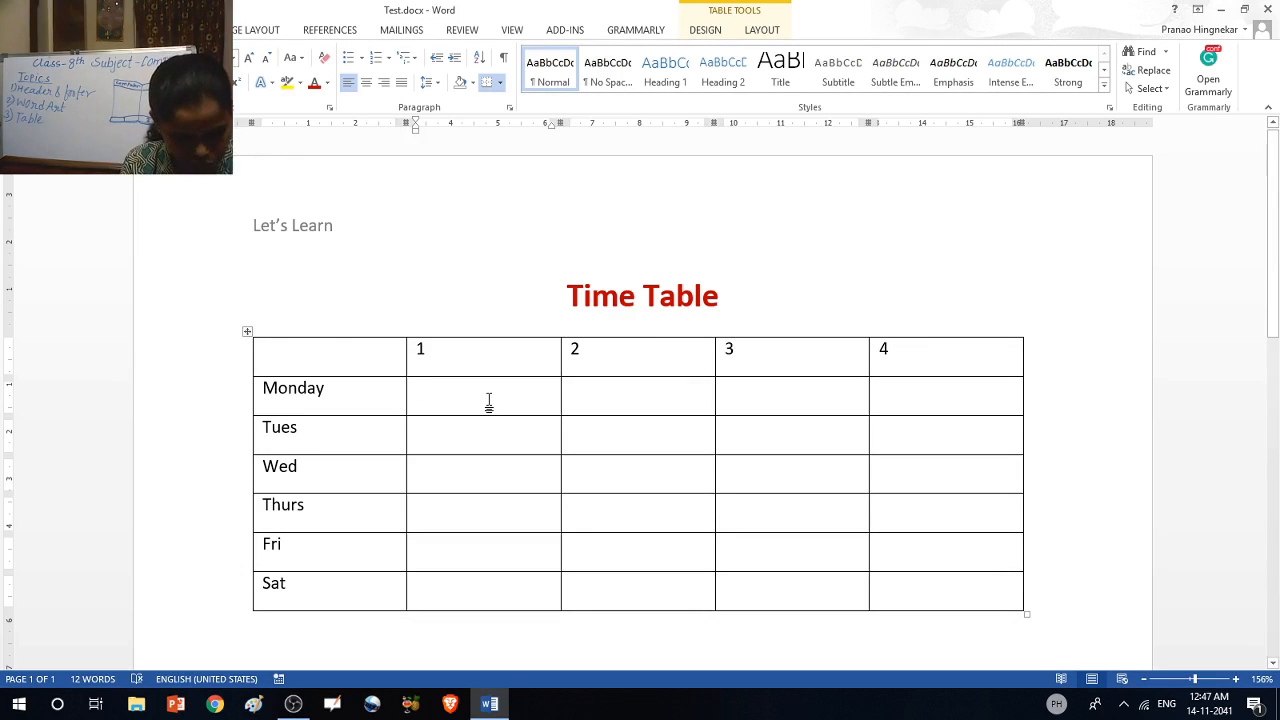
{"action": "type", "text": "Englis"}
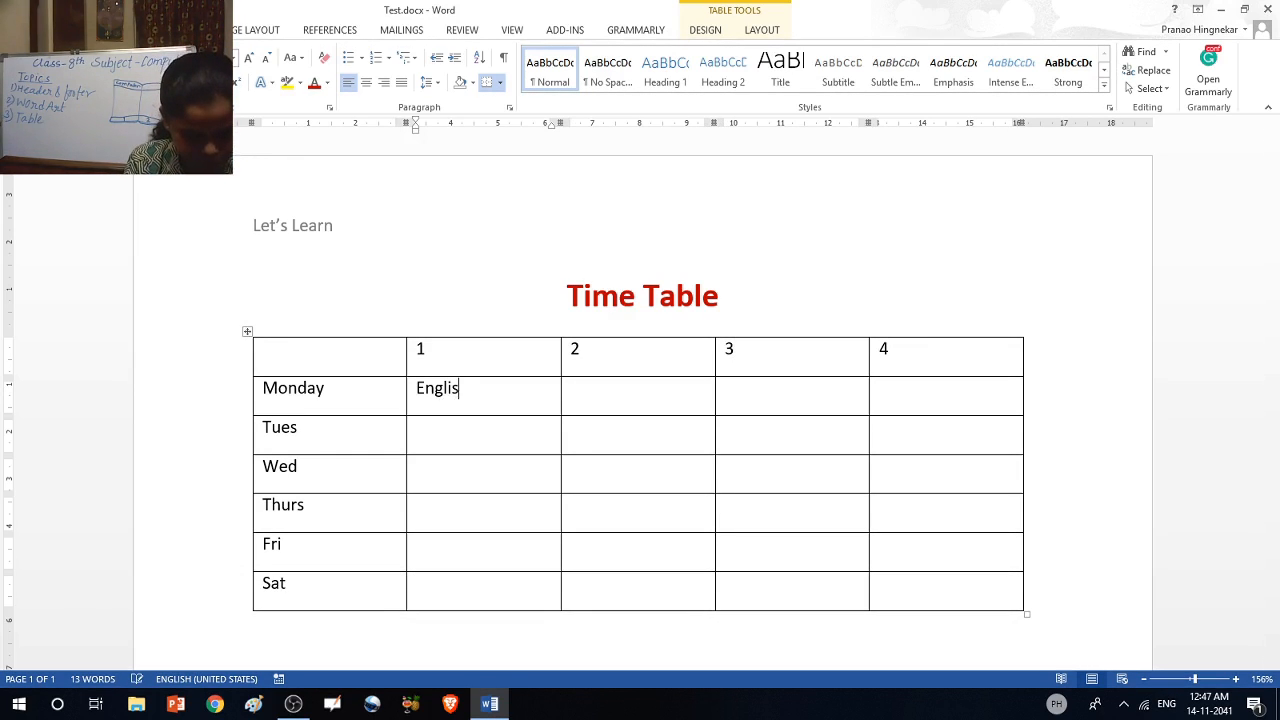
{"action": "type", "text": "h"}
{"action": "key", "text": "Tab"}
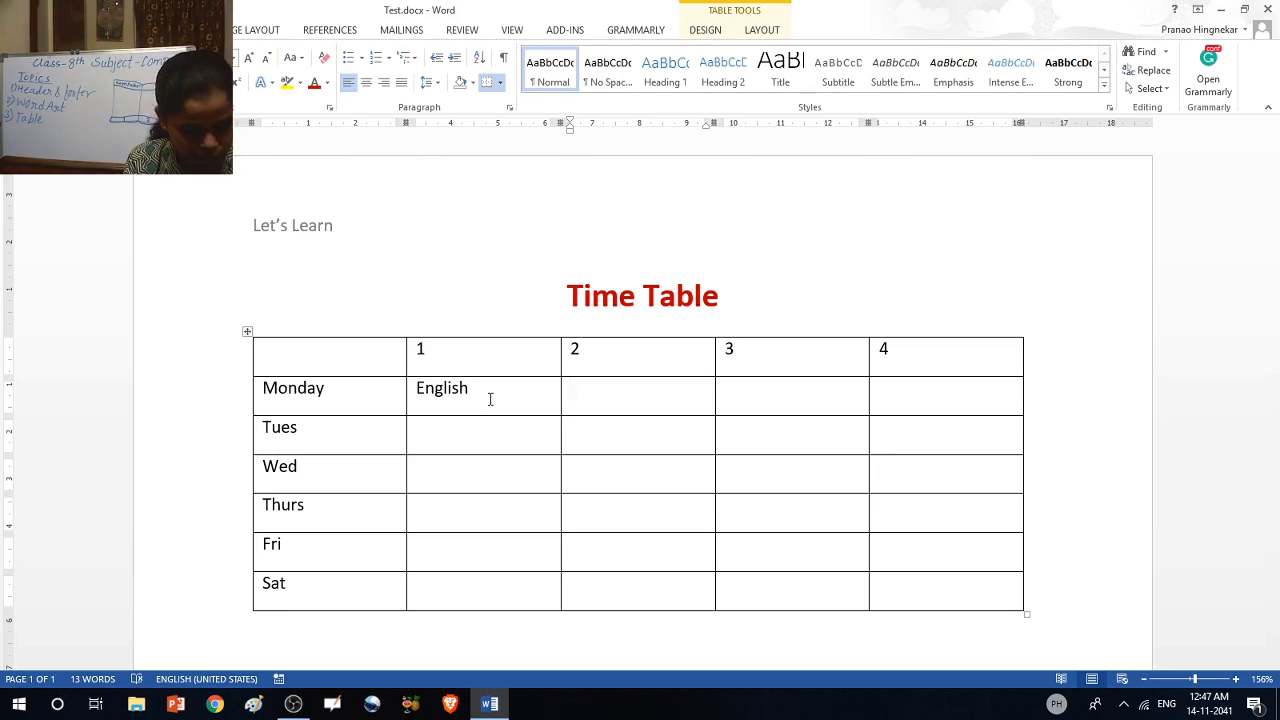
{"action": "type", "text": "Hindi"}
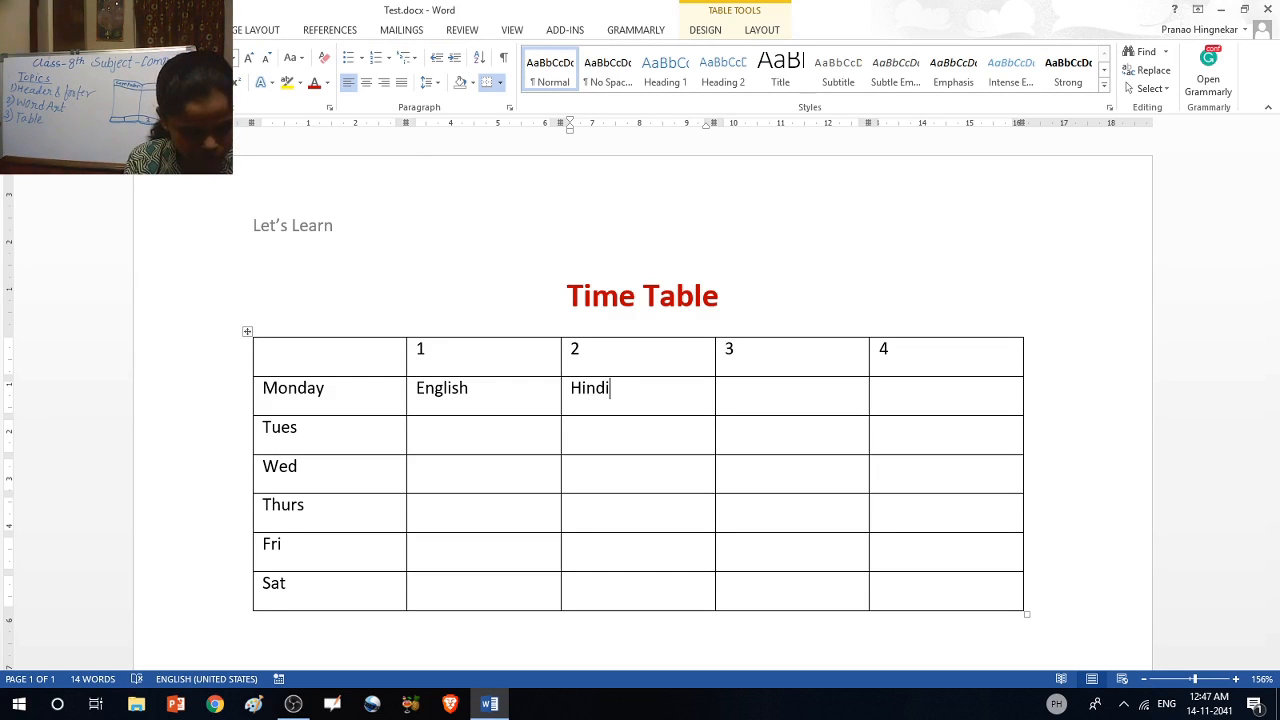
{"action": "key", "text": "Tab"}
{"action": "type", "text": "Ma"}
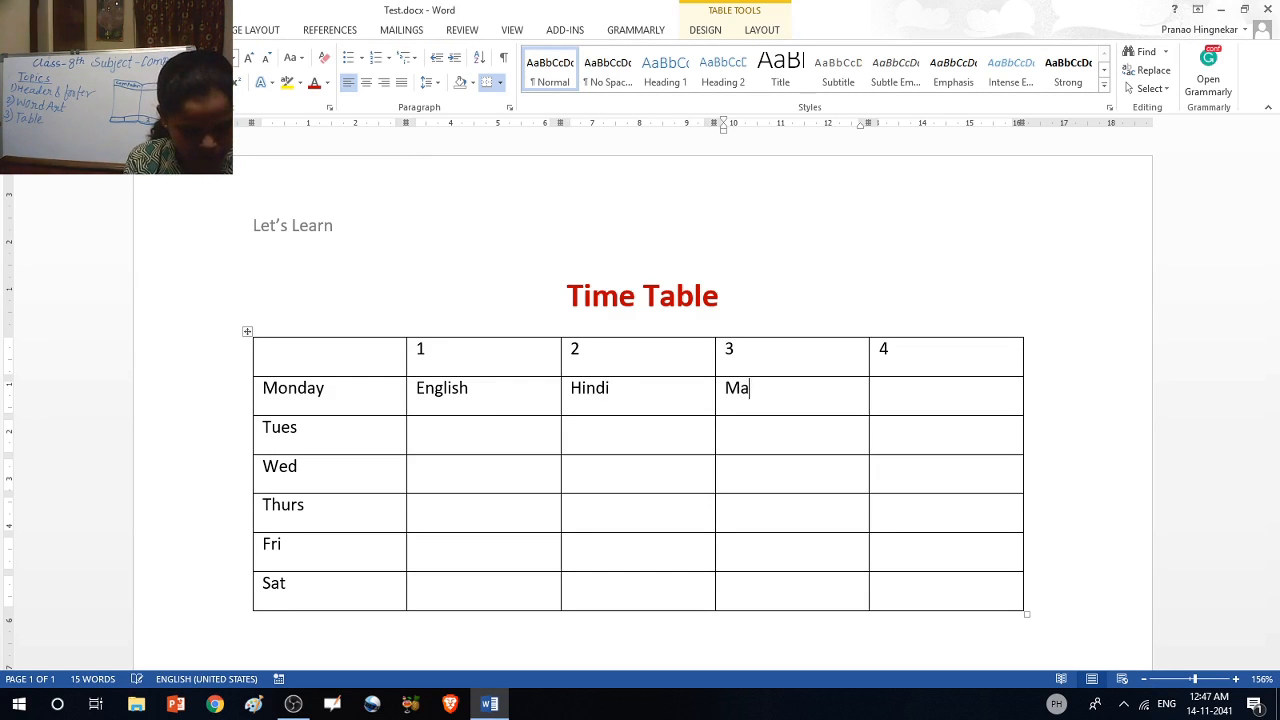
{"action": "type", "text": "ths"}
{"action": "key", "text": "Tab"}
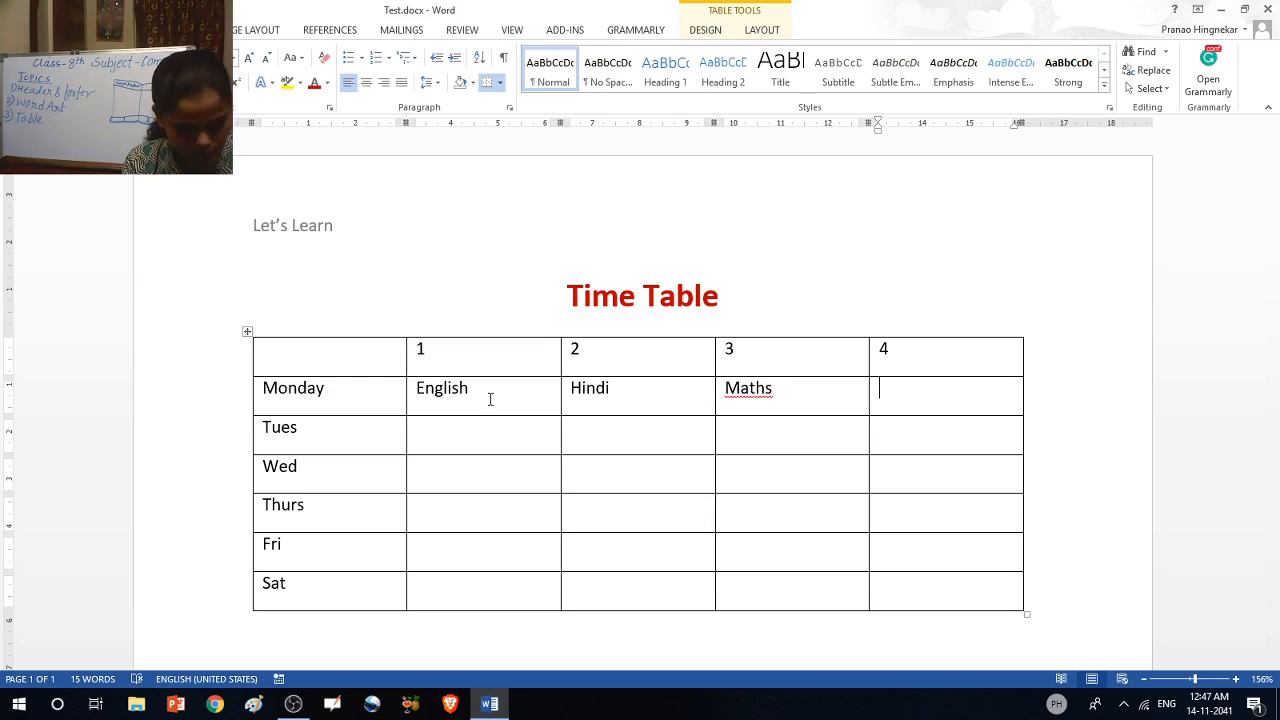
{"action": "type", "text": "Compu"}
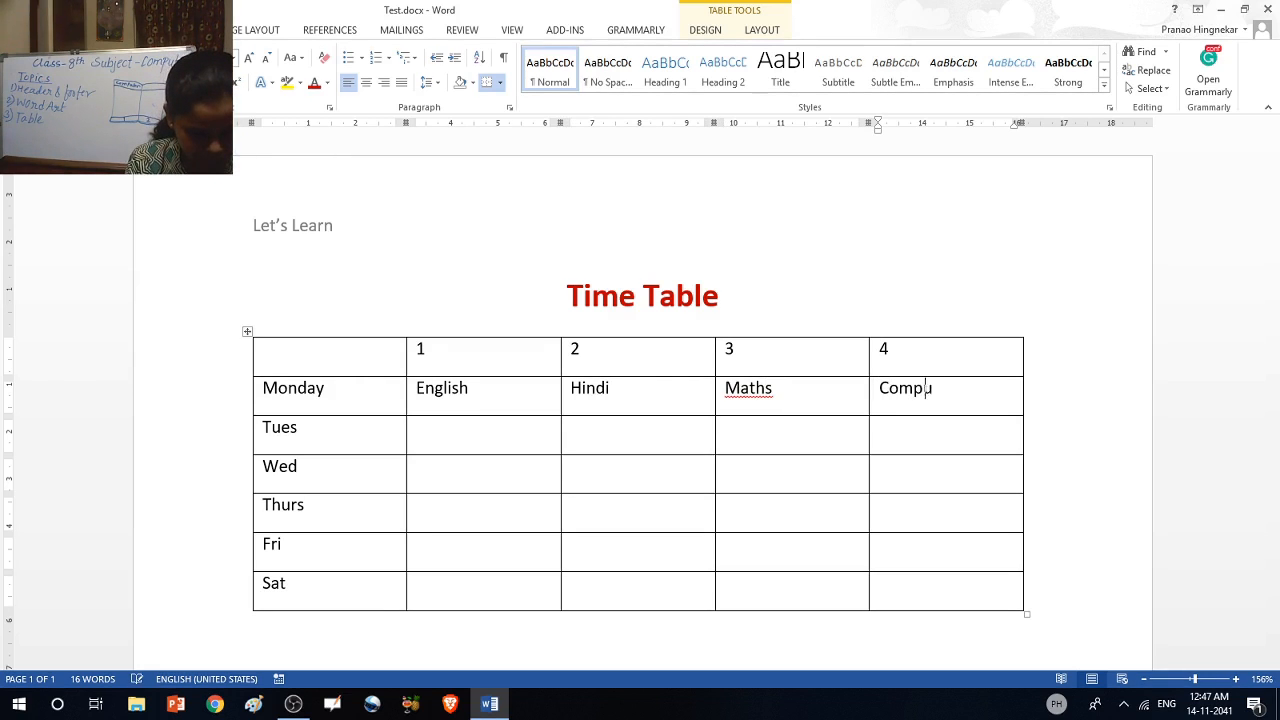
{"action": "type", "text": "ter"}
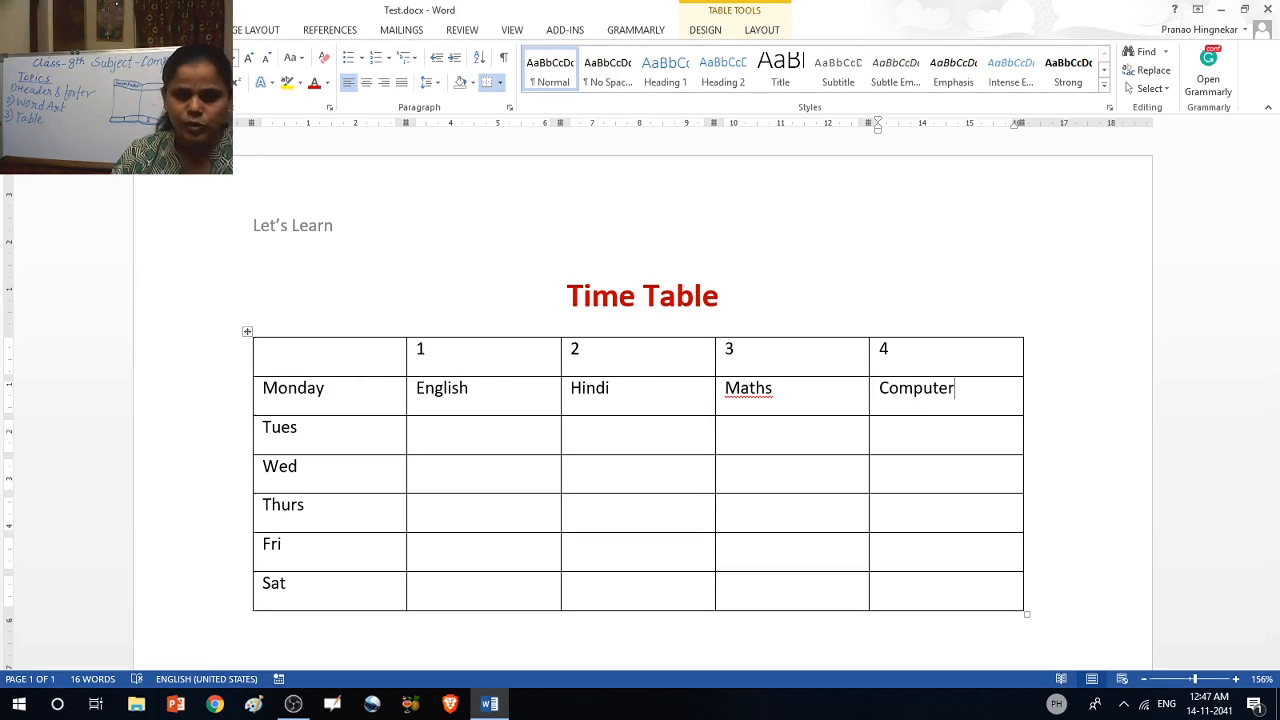
Step: Copy the Monday row's subjects English, Hindi, Maths and Computer into the Tues to Sat rows under periods 1 to 4
{"action": "left_click", "coordinate": [418, 430]}
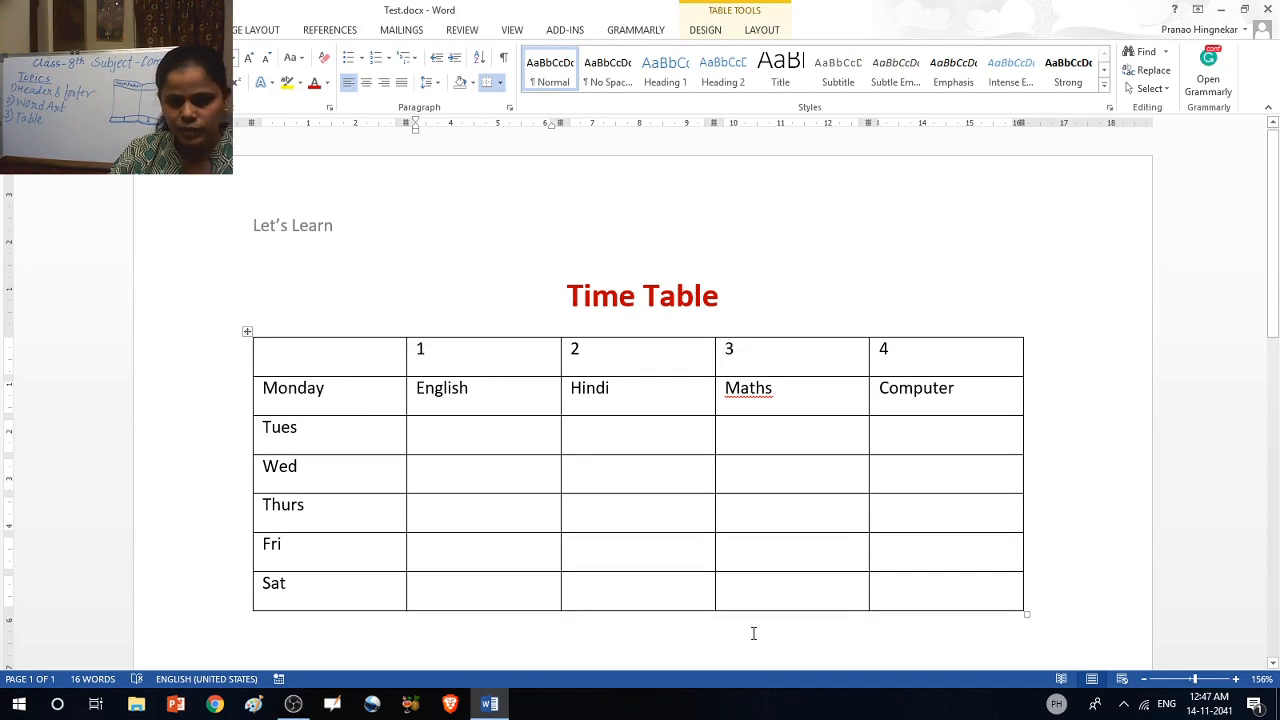
{"action": "left_click_drag", "start_coordinate": [517, 446], "coordinate": [903, 566]}
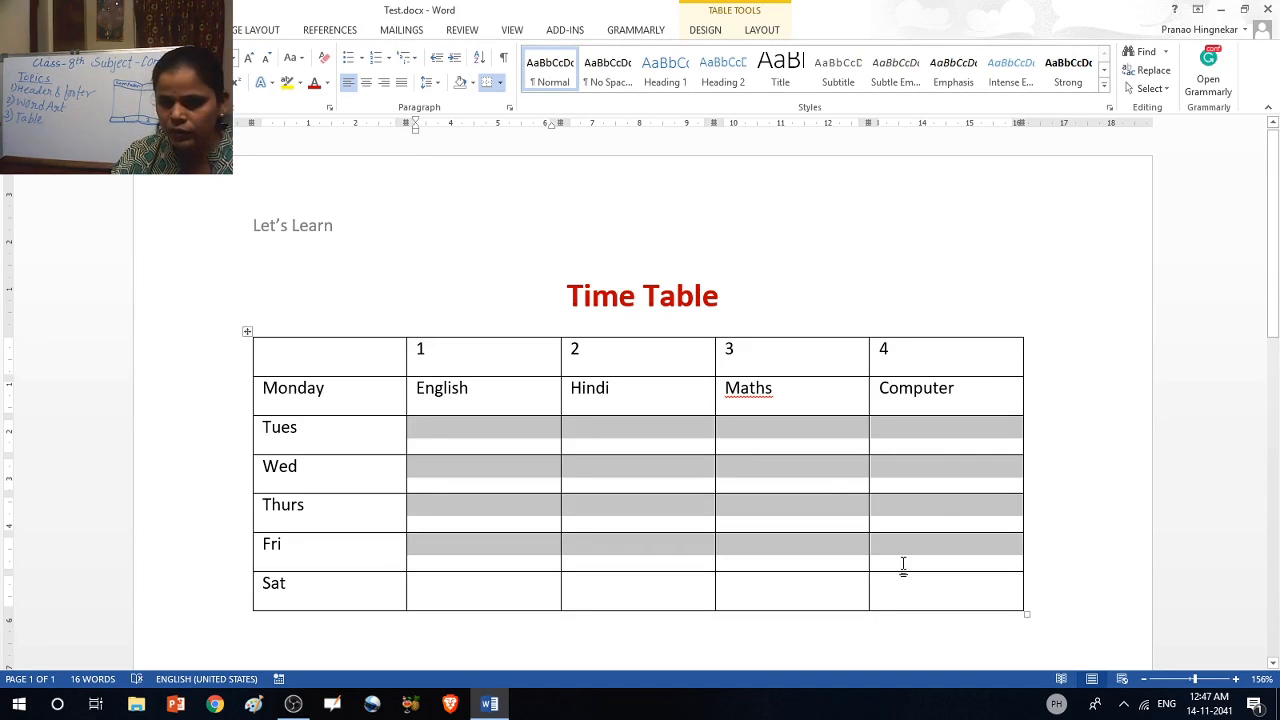
{"action": "left_click_drag", "start_coordinate": [418, 392], "coordinate": [917, 403]}
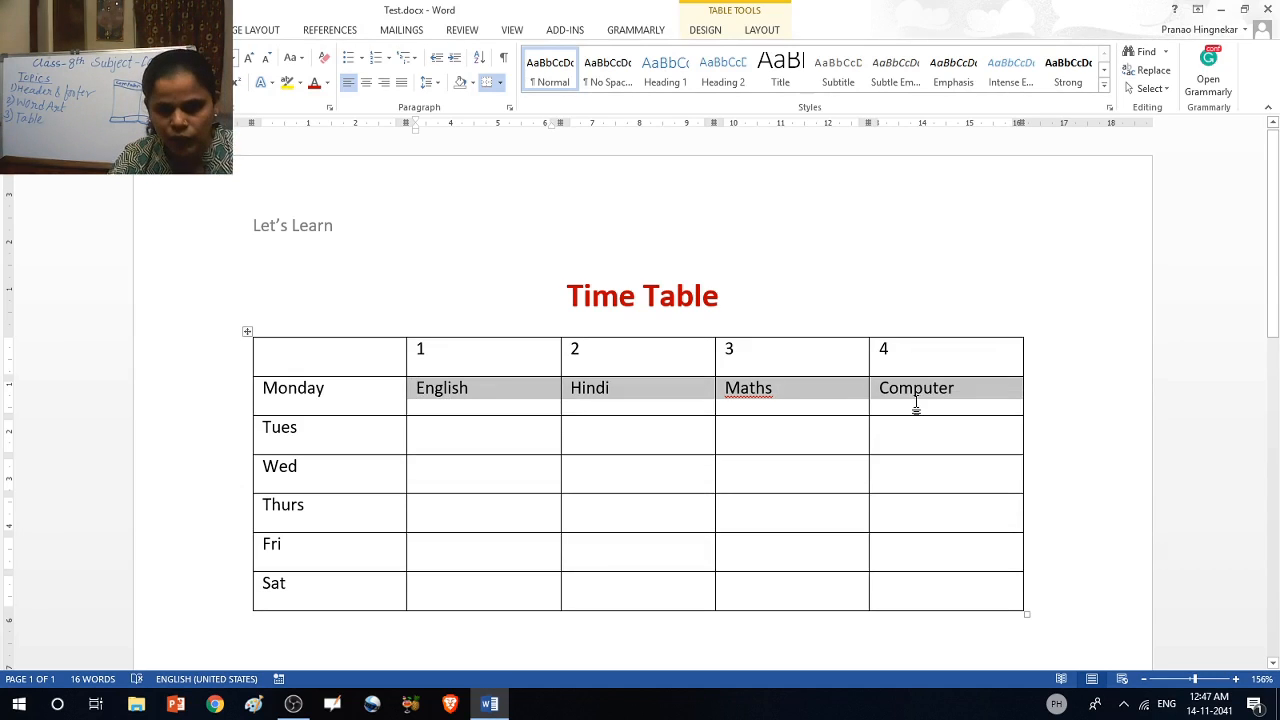
{"action": "left_click_drag", "start_coordinate": [506, 437], "coordinate": [878, 581]}
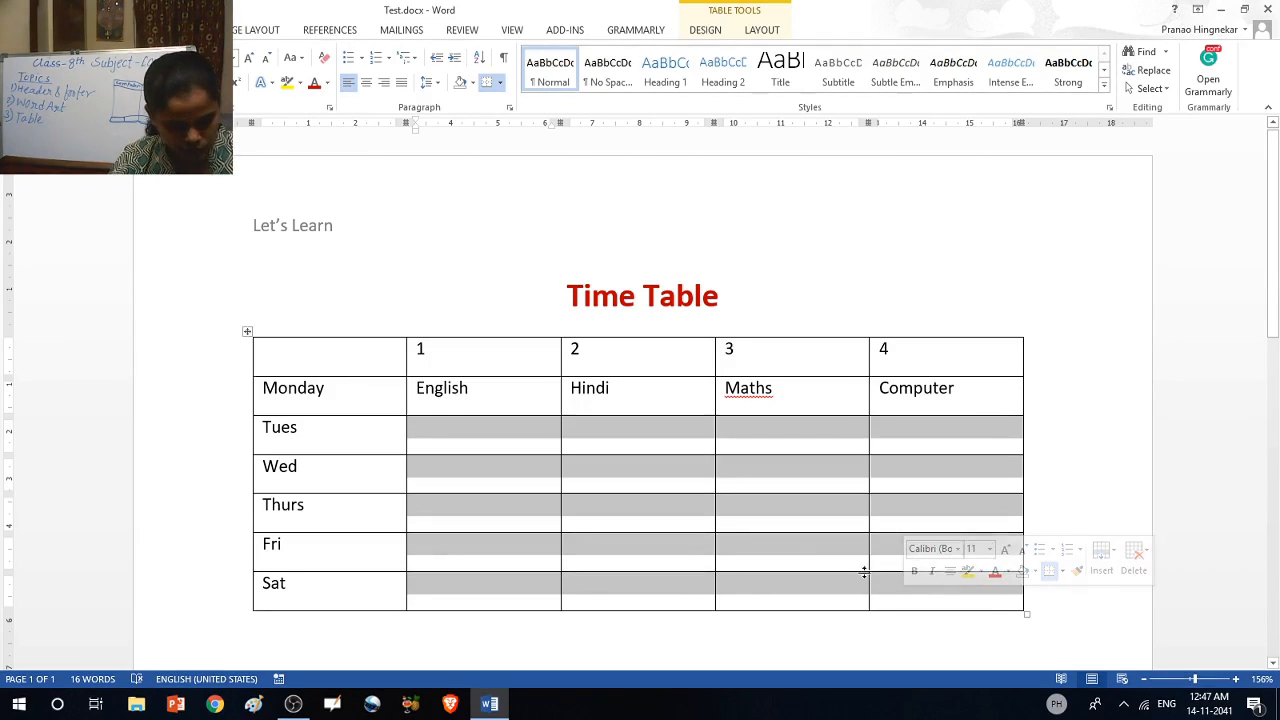
{"action": "type", "text": "English\tHindi\tMaths\tComputer English\tHindi\tMaths\tComputer English\tHindi\tMaths\tComputer English\tHindi\tMaths\tComputer English\tHindi\tMaths\tComputer"}
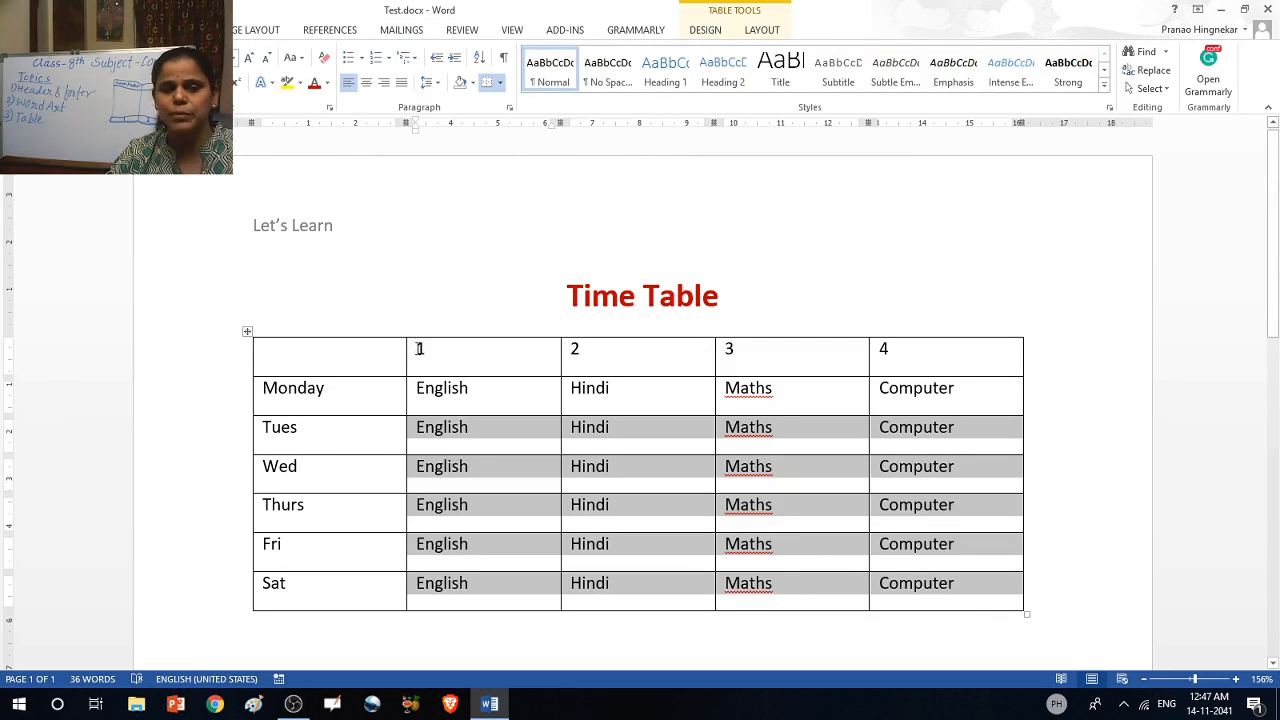
Step: Select the period number cells 1 to 4 in the table's top row
{"action": "left_click", "coordinate": [423, 309]}
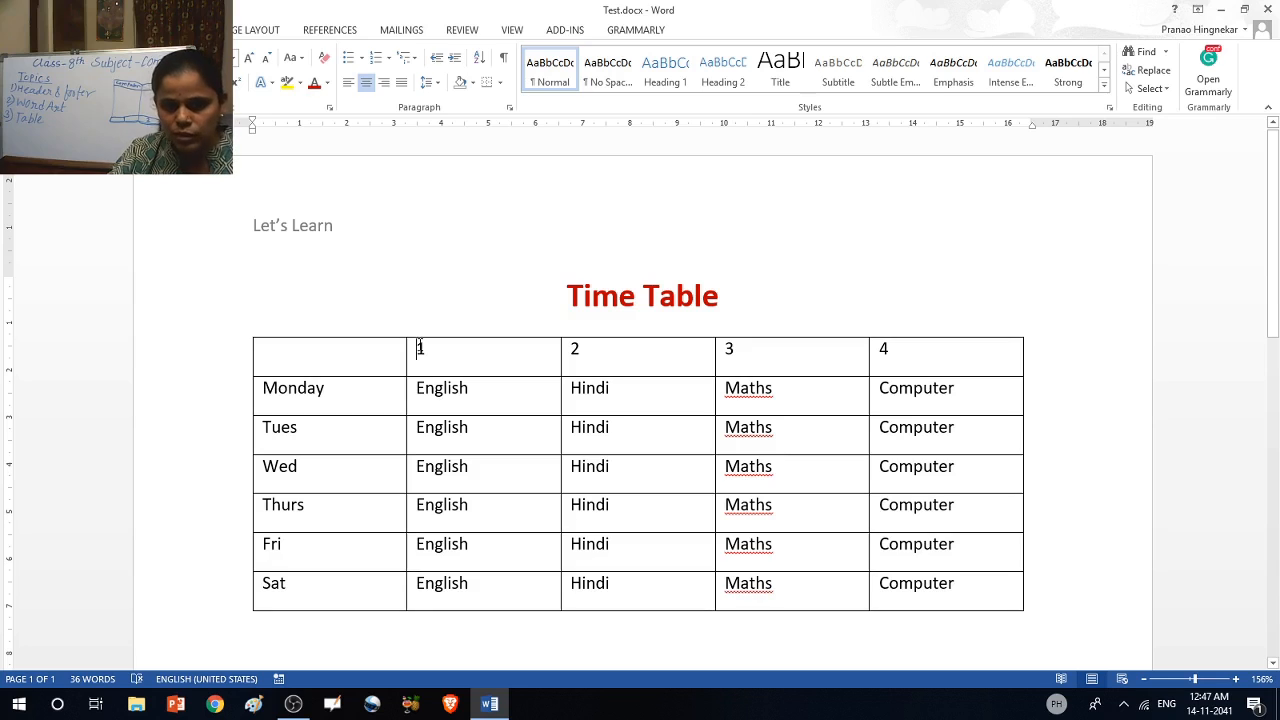
{"action": "left_click_drag", "start_coordinate": [420, 348], "coordinate": [894, 354]}
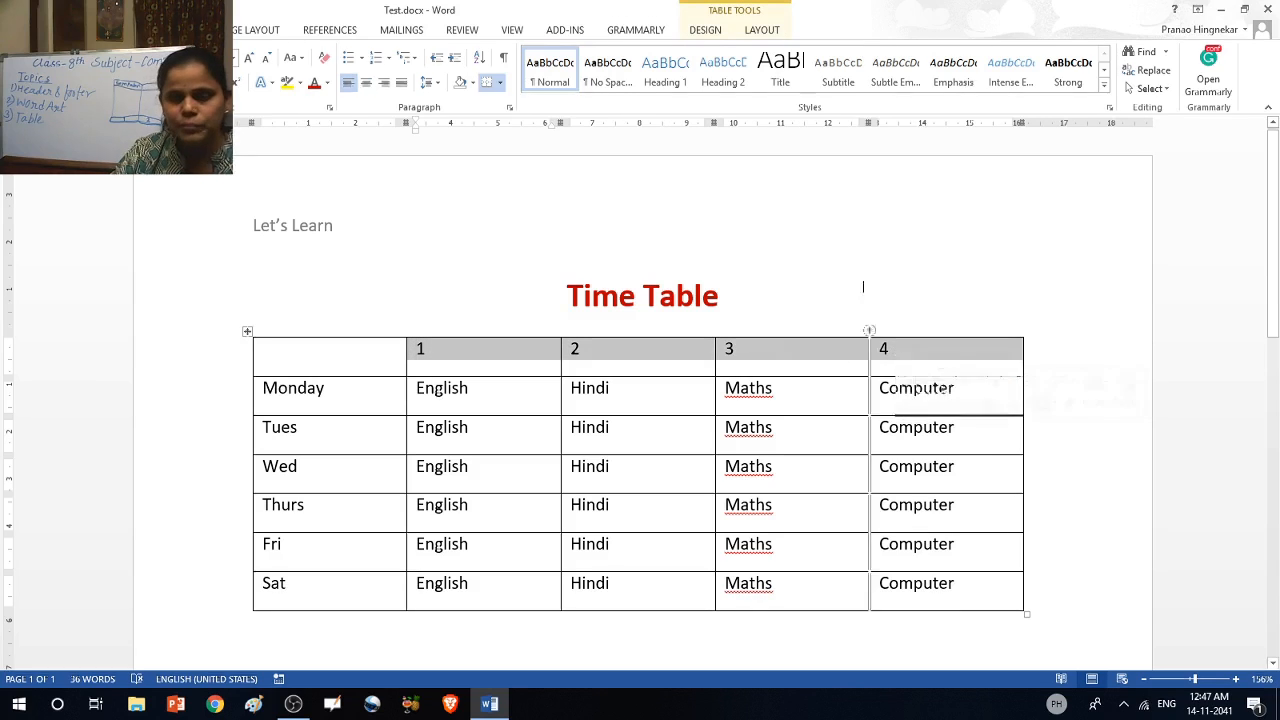